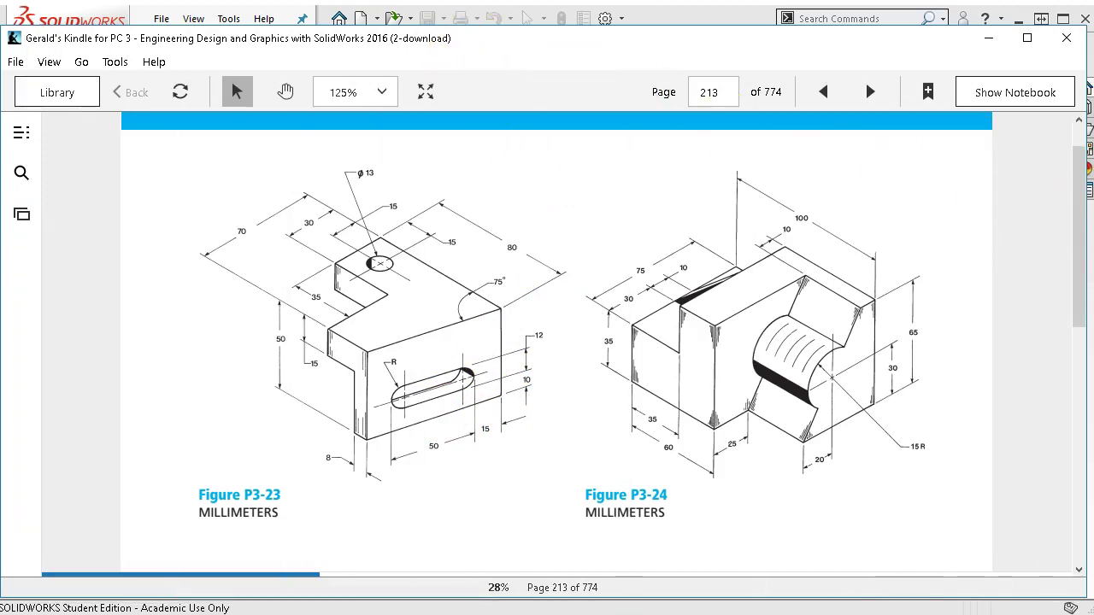
Create a new part from the Part mm template and begin Sketch1 on the Top plane.
key(alt+Tab)
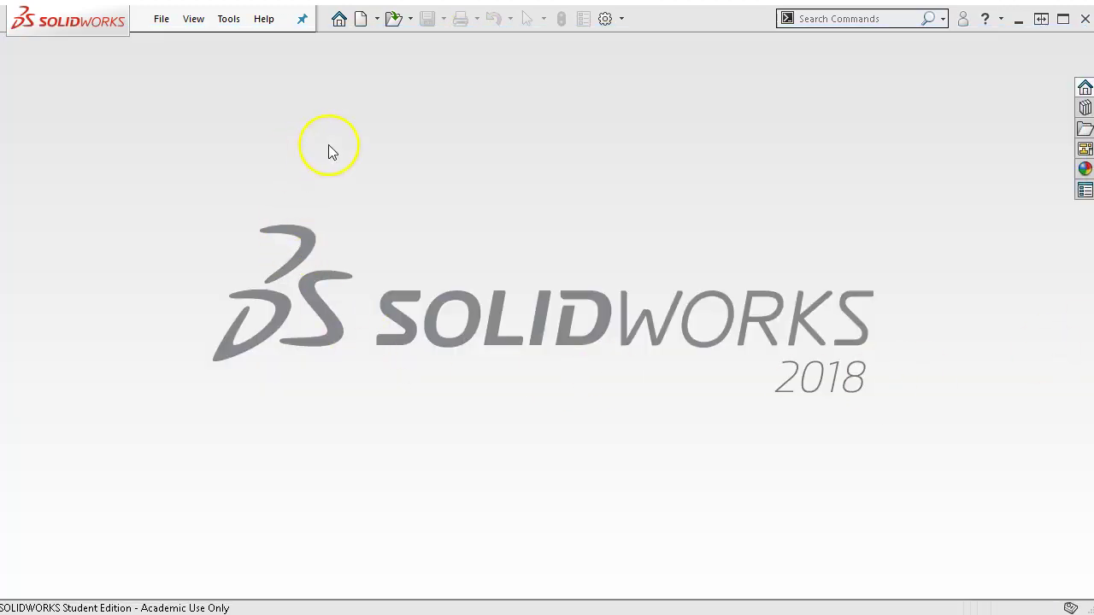
click(359, 18)
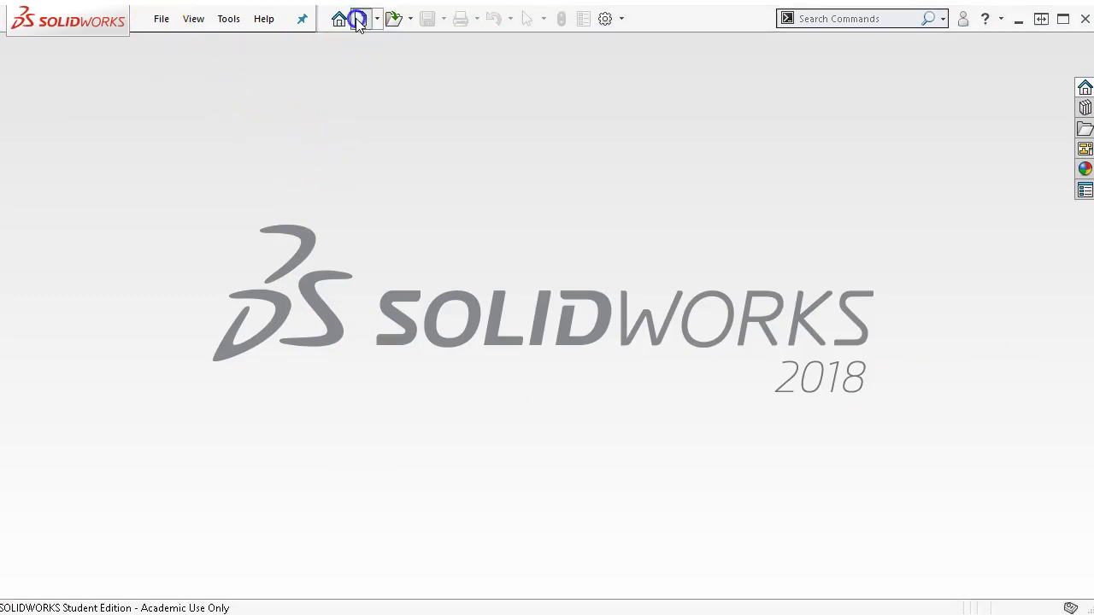
click(341, 190)
click(405, 189)
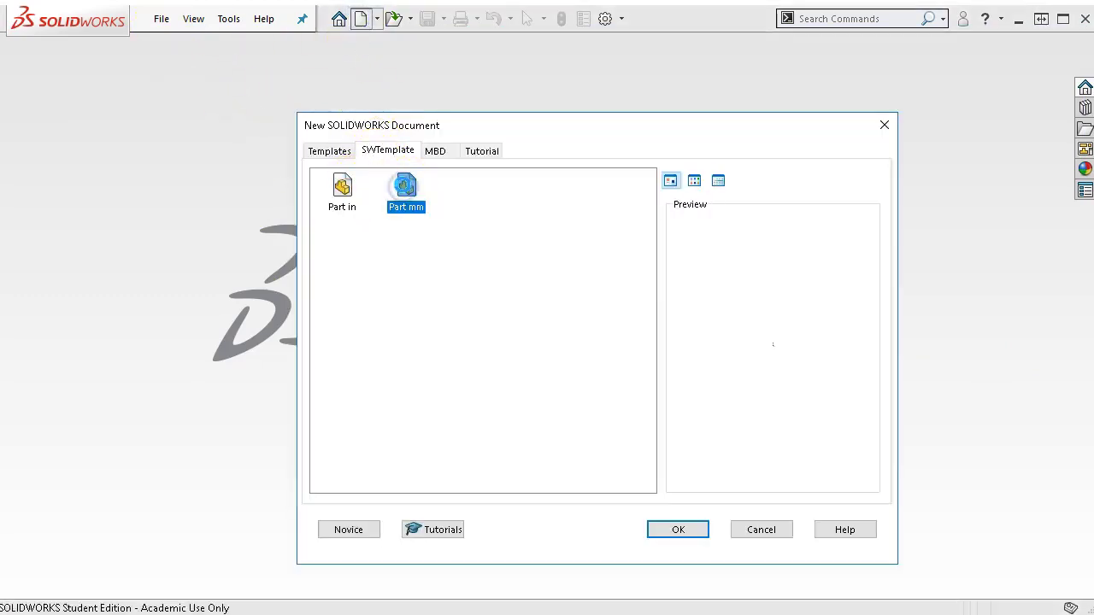
key(Return)
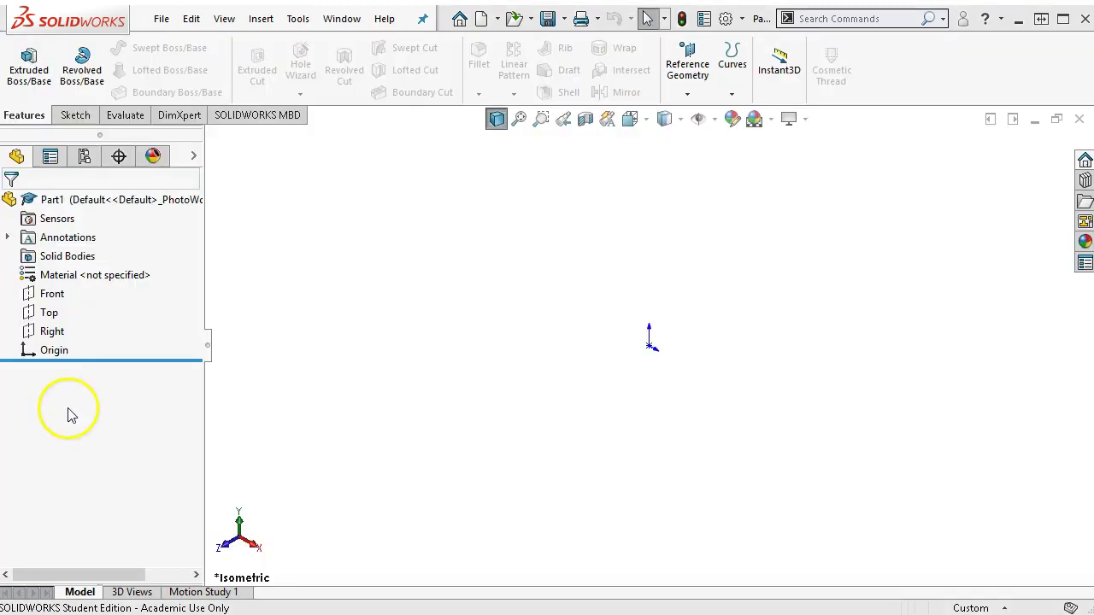
click(49, 313)
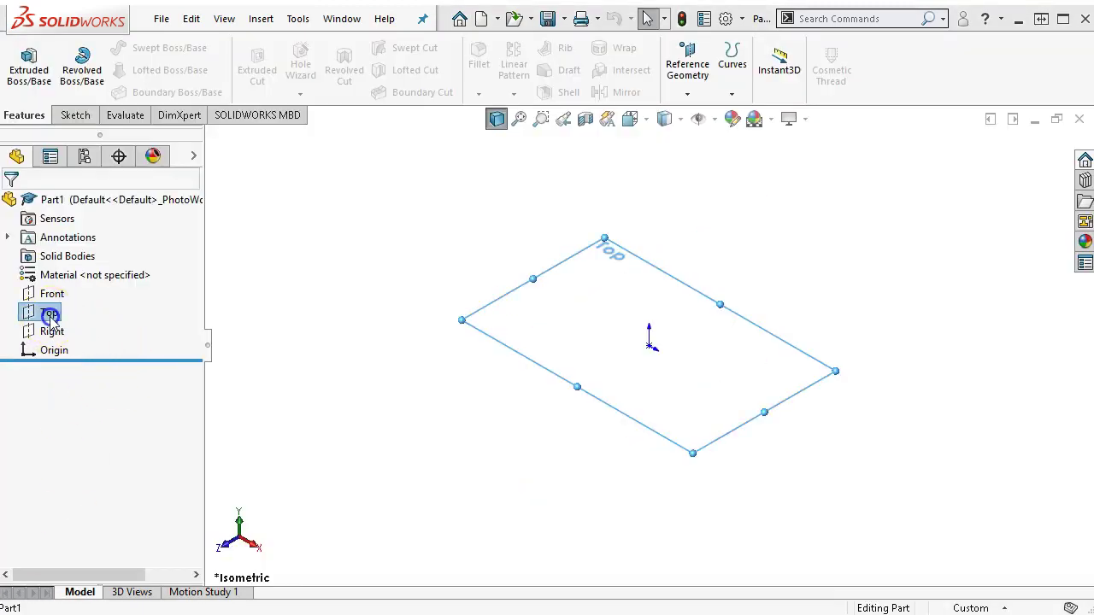
click(68, 293)
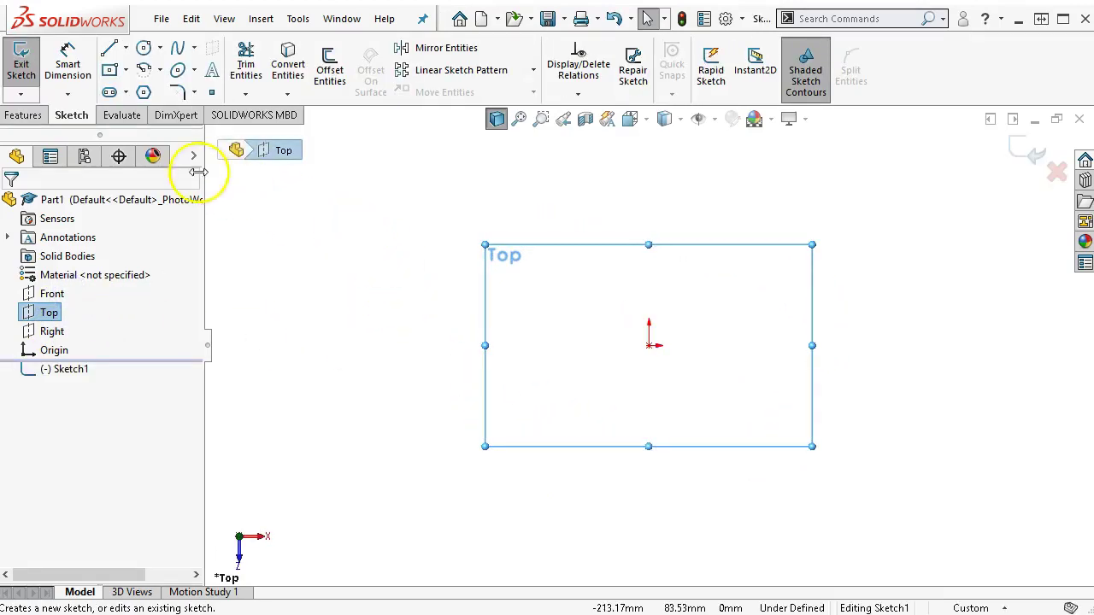
Draw a closed stepped outline from the origin with a slanted right side and an inner step.
click(117, 53)
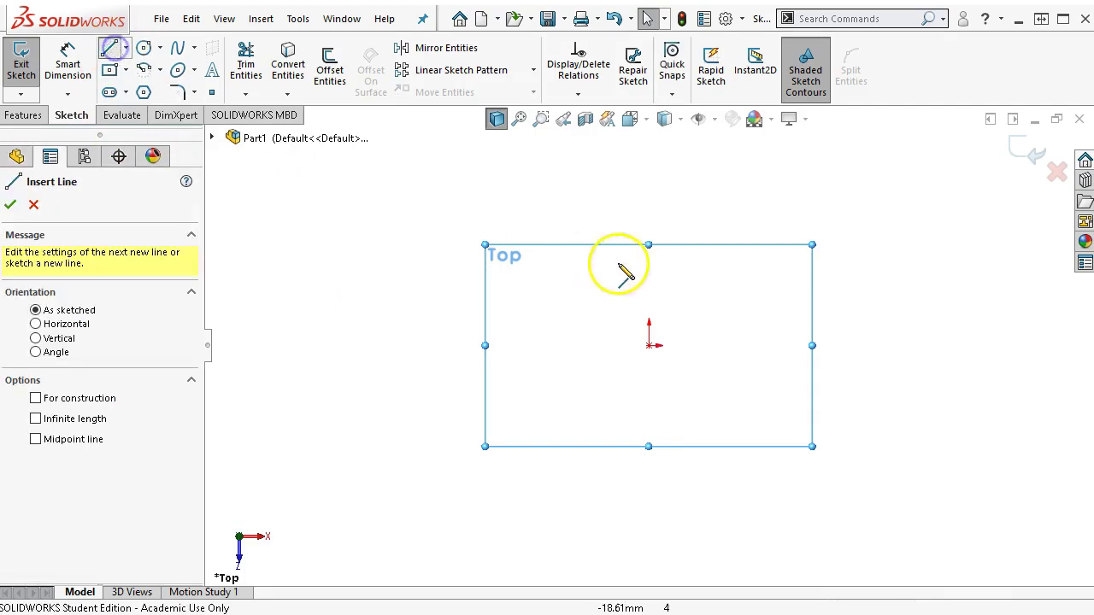
click(649, 345)
click(856, 345)
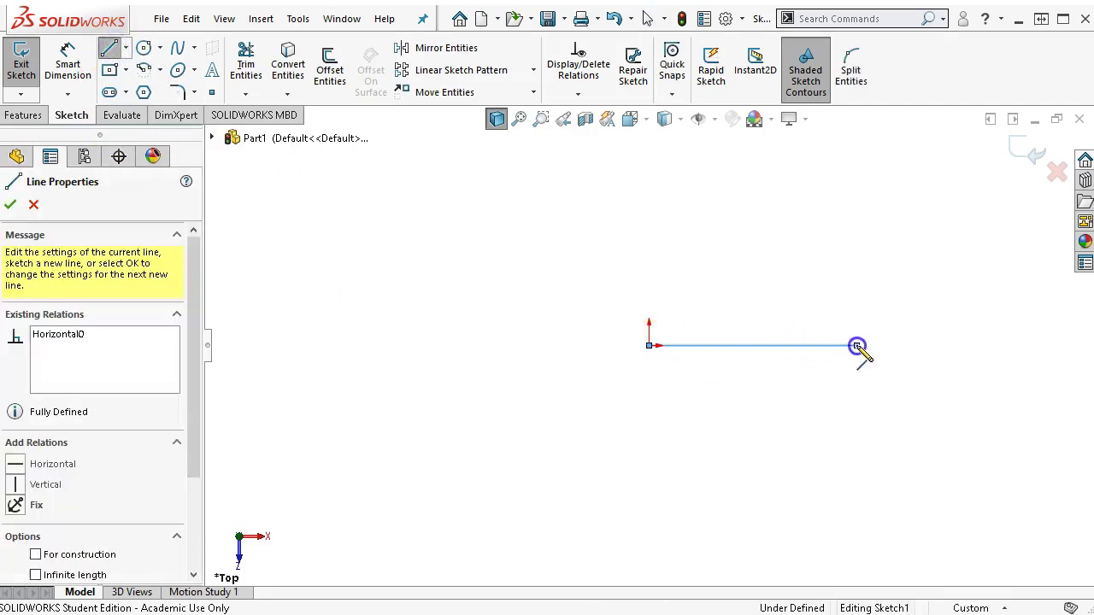
click(790, 504)
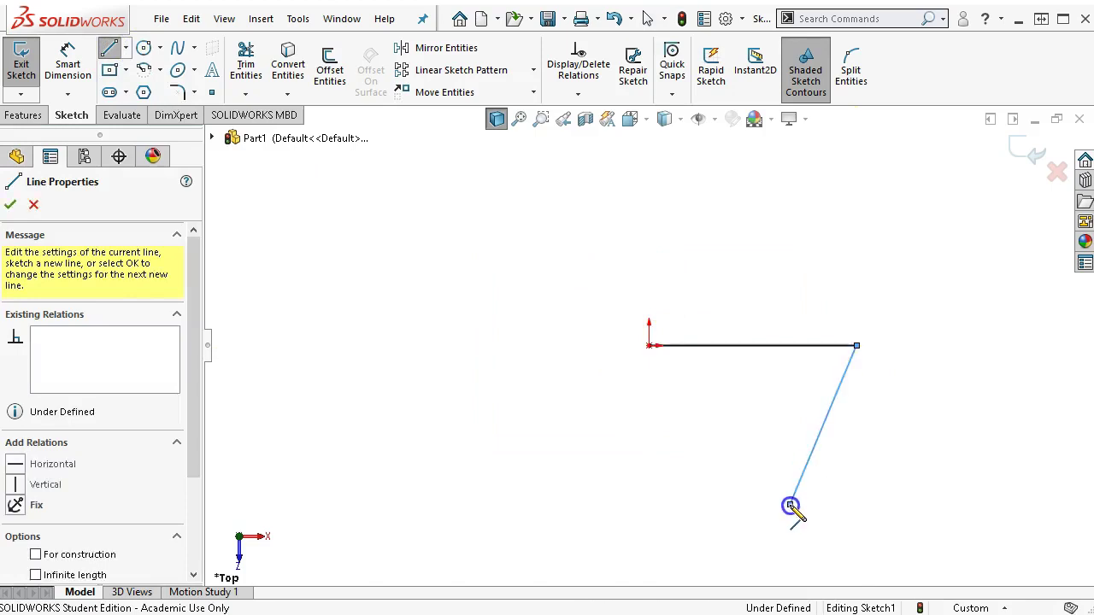
click(723, 504)
click(722, 424)
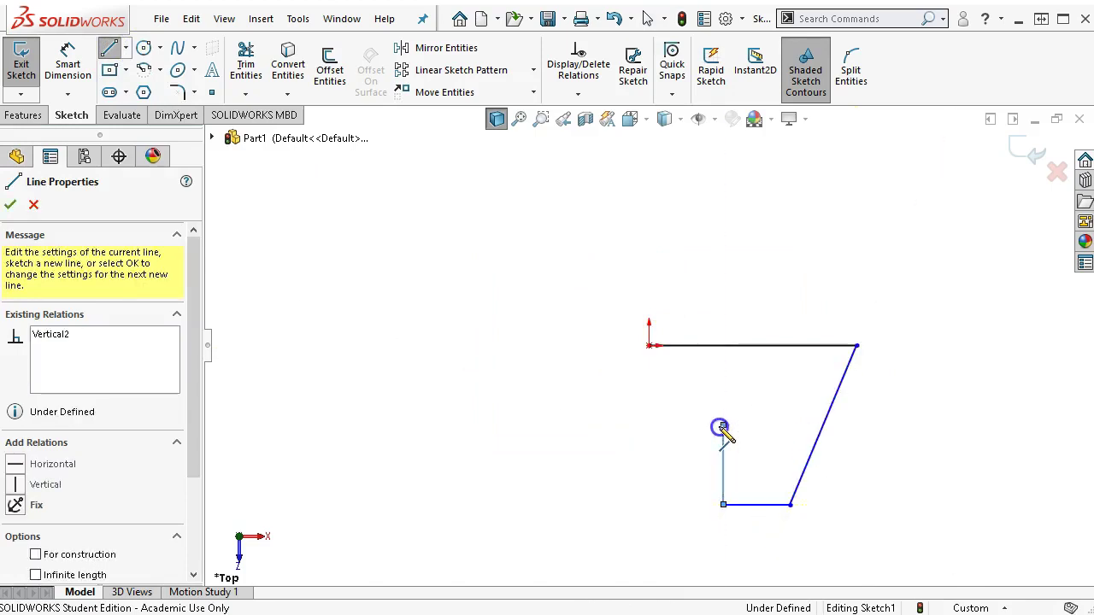
click(650, 425)
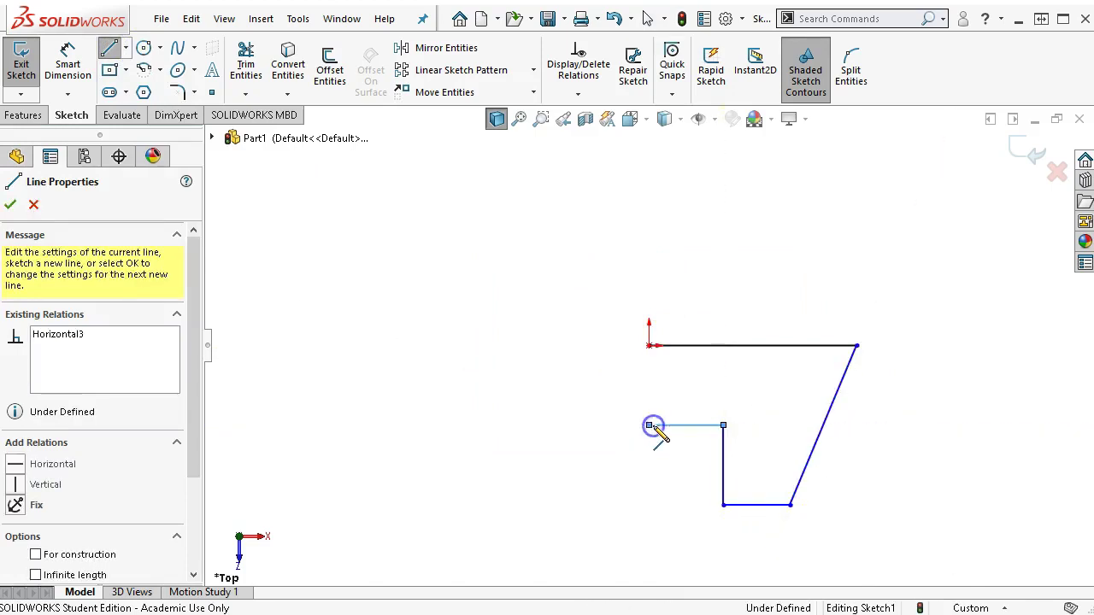
click(649, 345)
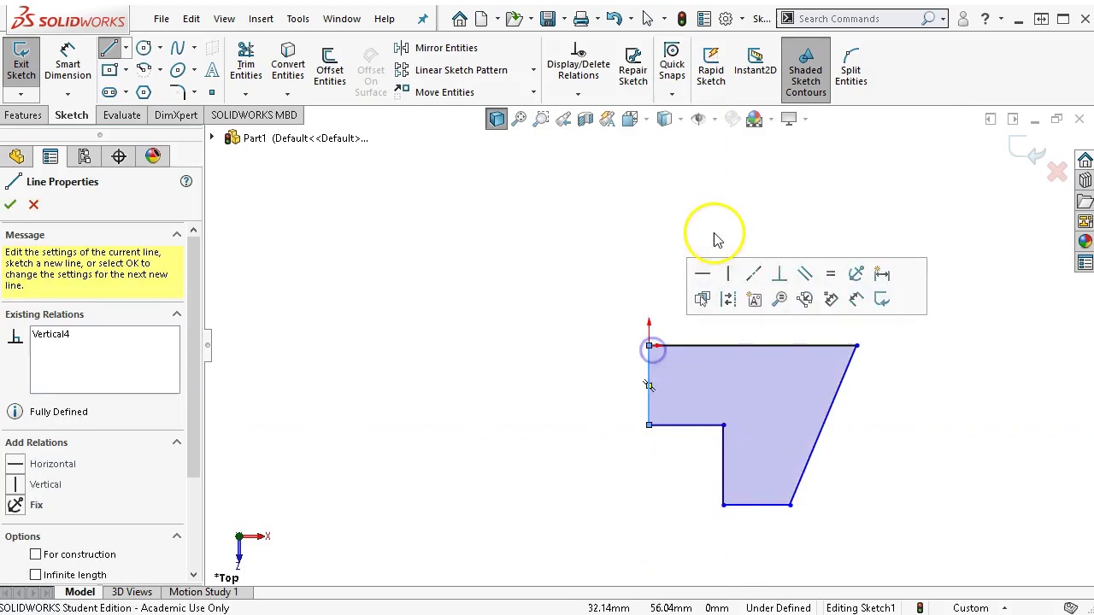
Dimension the top edge to 80 mm and the slant angle to 75°.
click(852, 298)
click(794, 346)
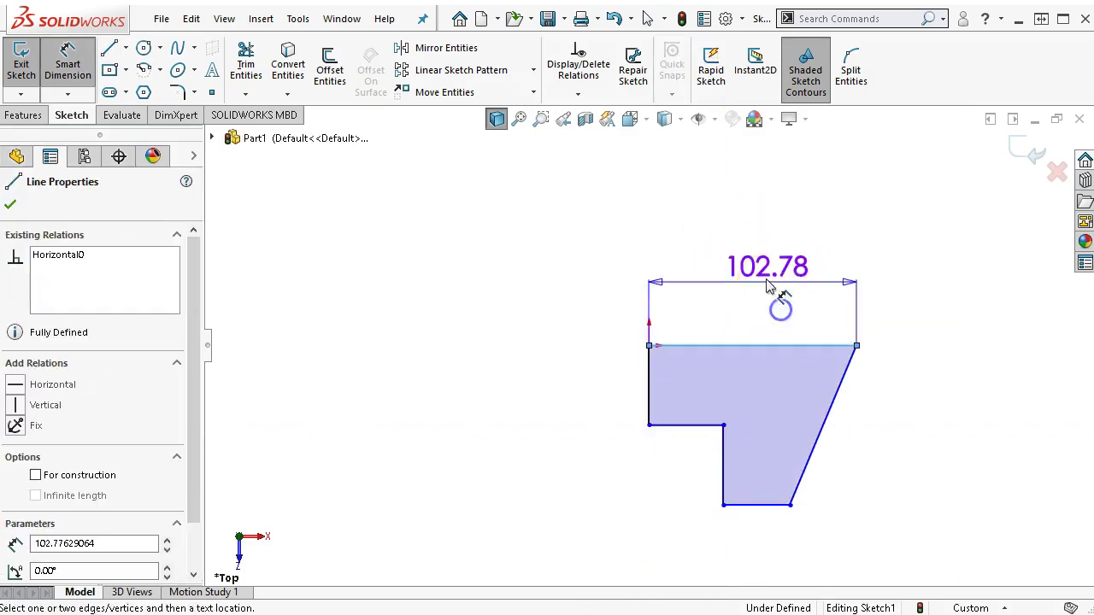
click(766, 282)
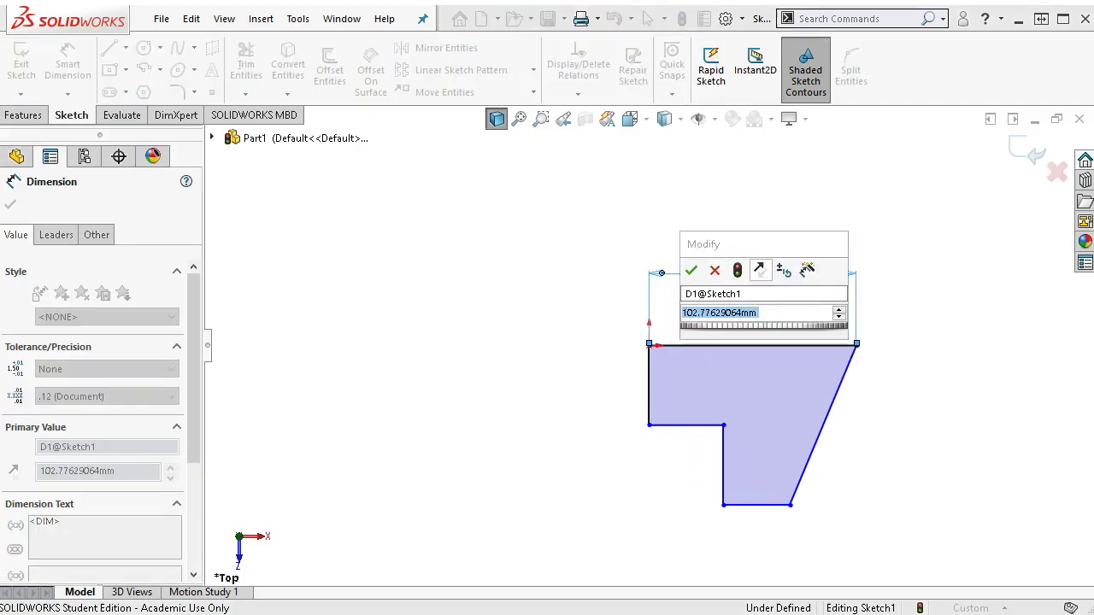
text(80)
key(Return)
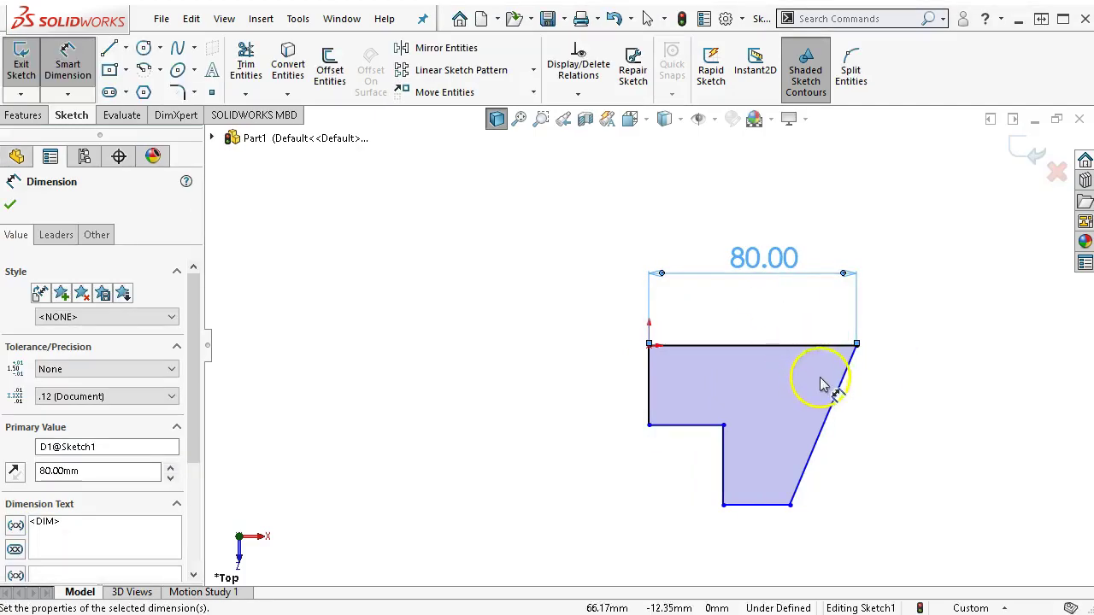
scroll(825, 381, down, 1)
click(816, 342)
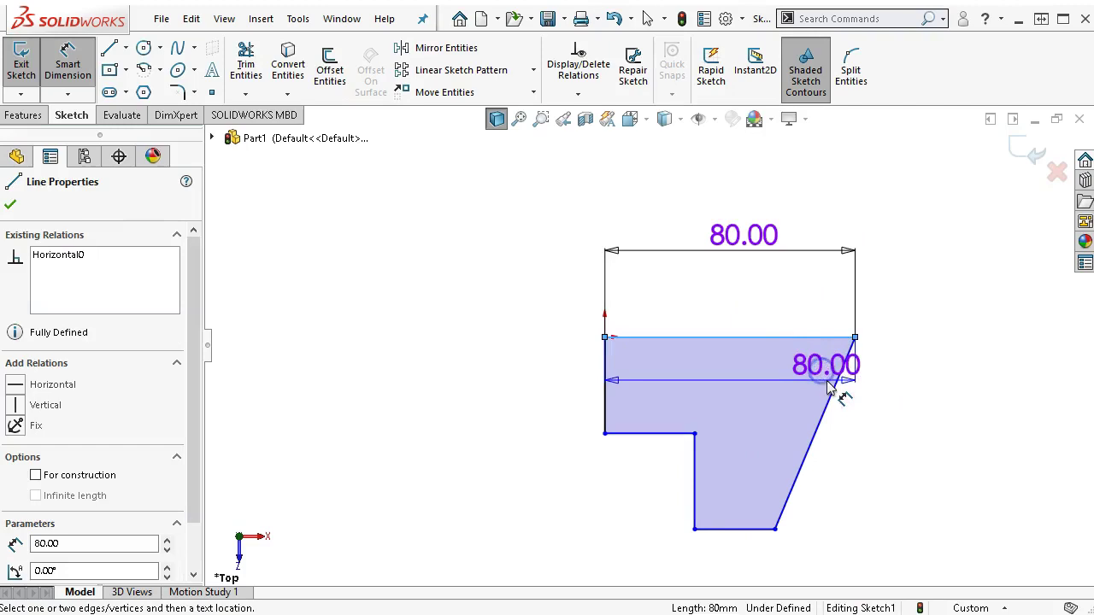
click(834, 381)
click(826, 381)
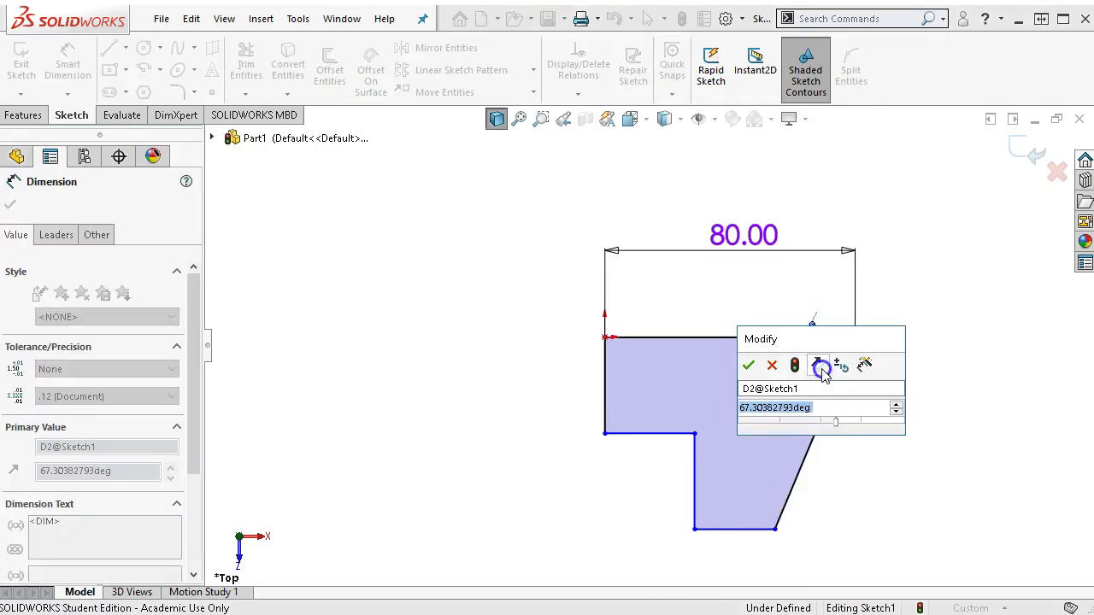
text(75)
key(Return)
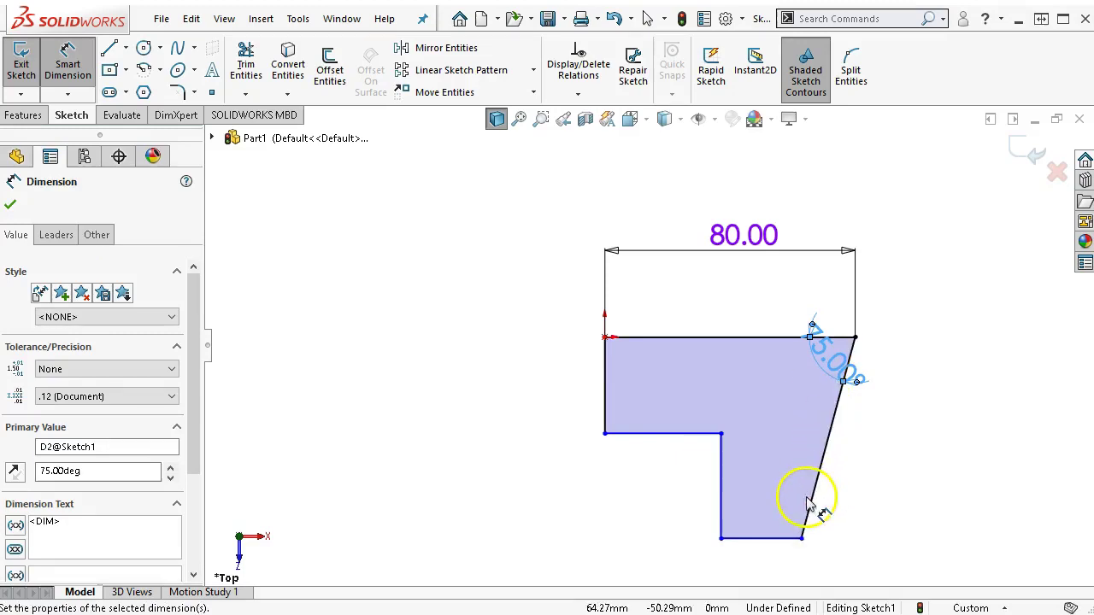
Dimension the overall height to 70 mm, step height to 30 mm and step width to 35 mm.
click(776, 538)
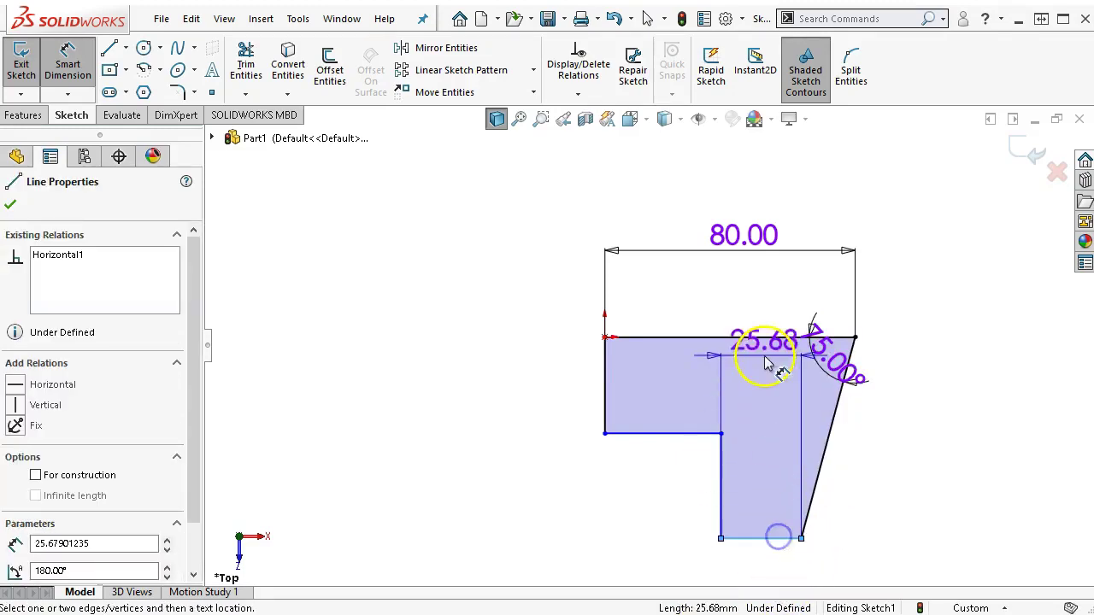
click(754, 340)
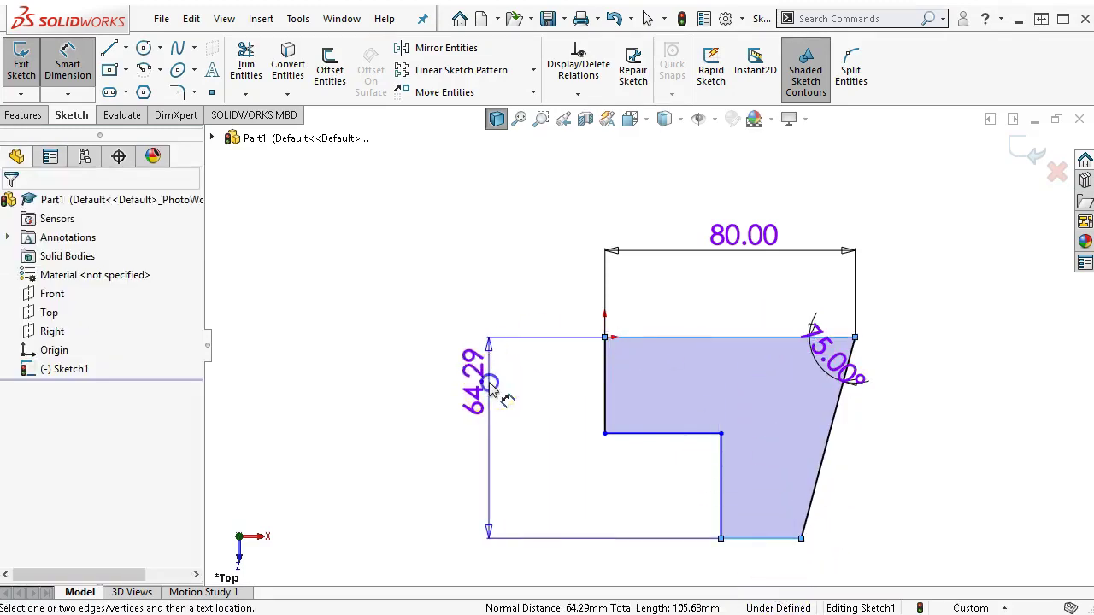
click(489, 382)
text(70)
key(Return)
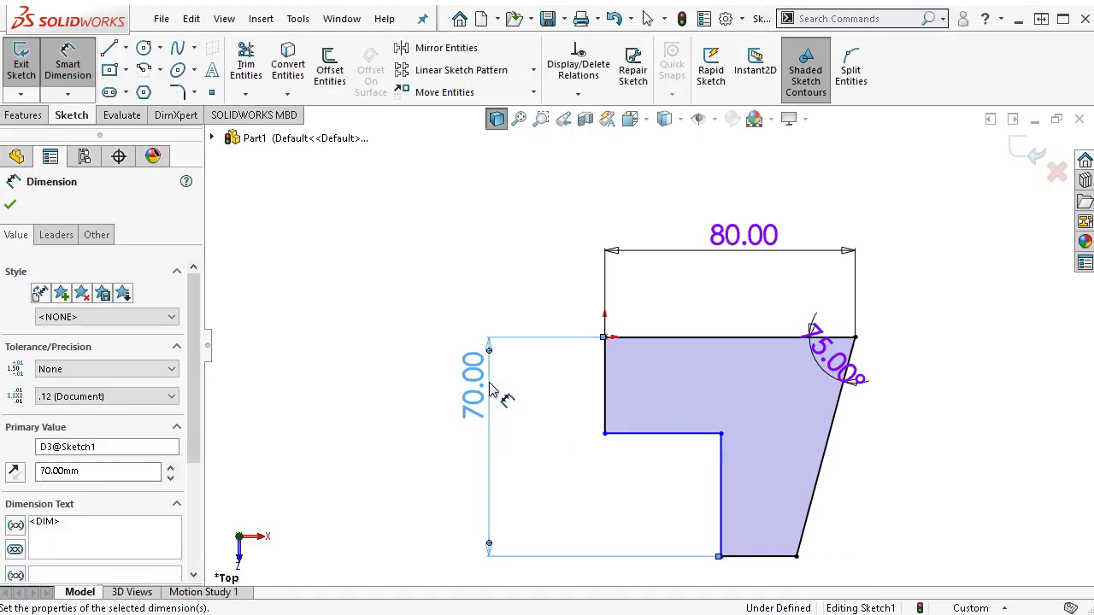
click(607, 405)
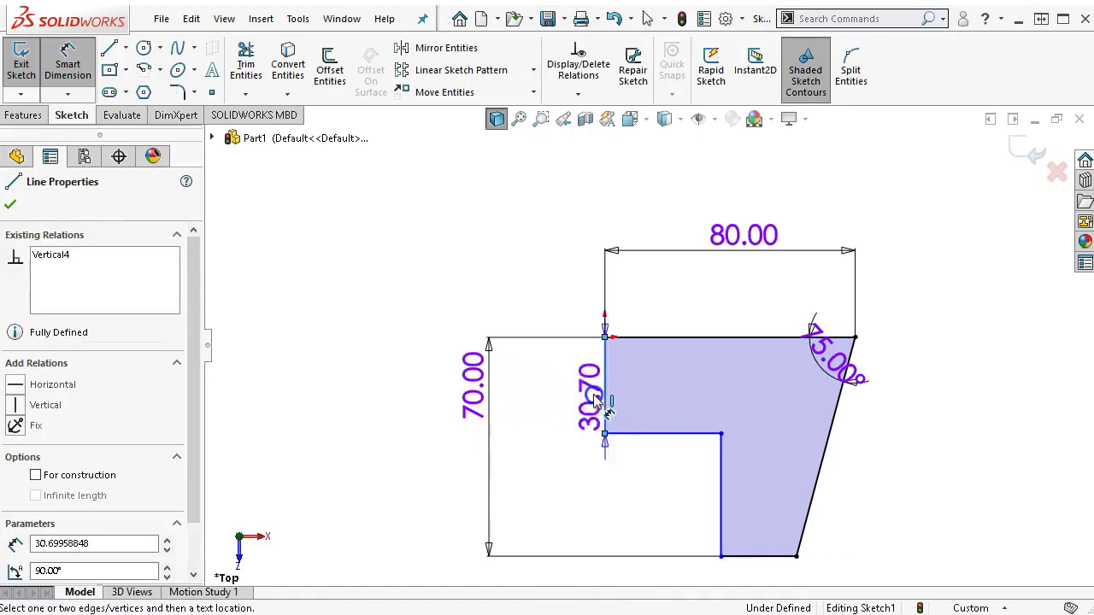
click(585, 393)
text(30)
key(Return)
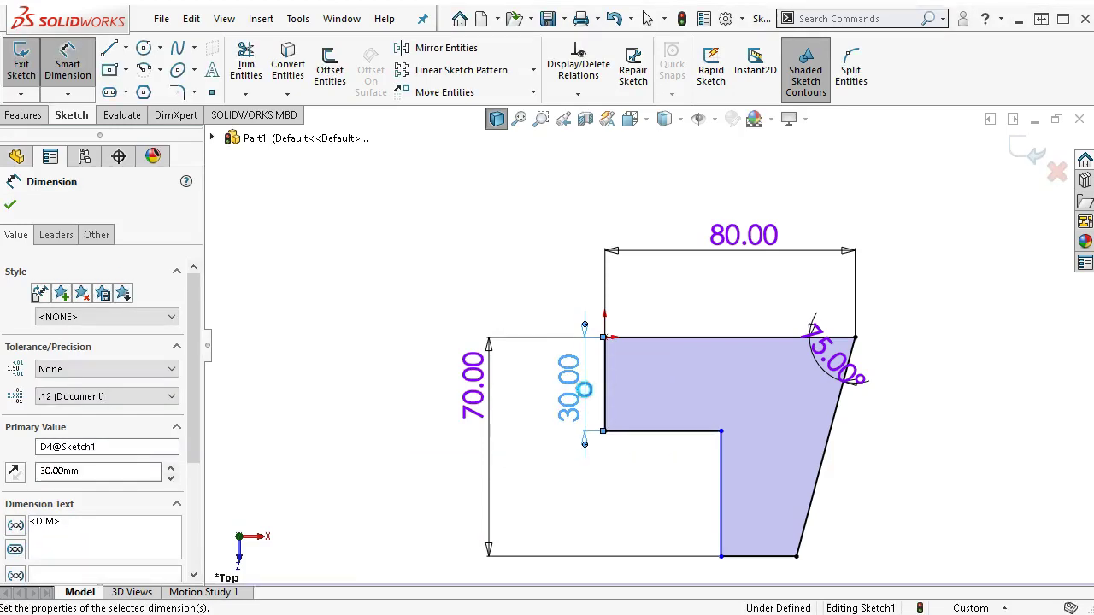
click(647, 432)
click(647, 479)
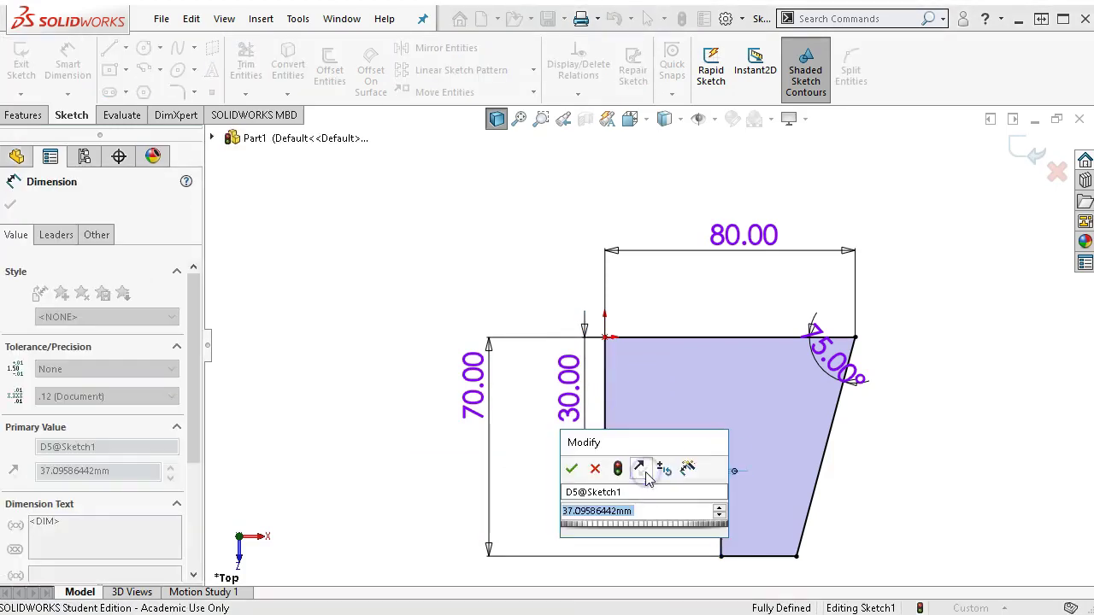
text(35)
key(Return)
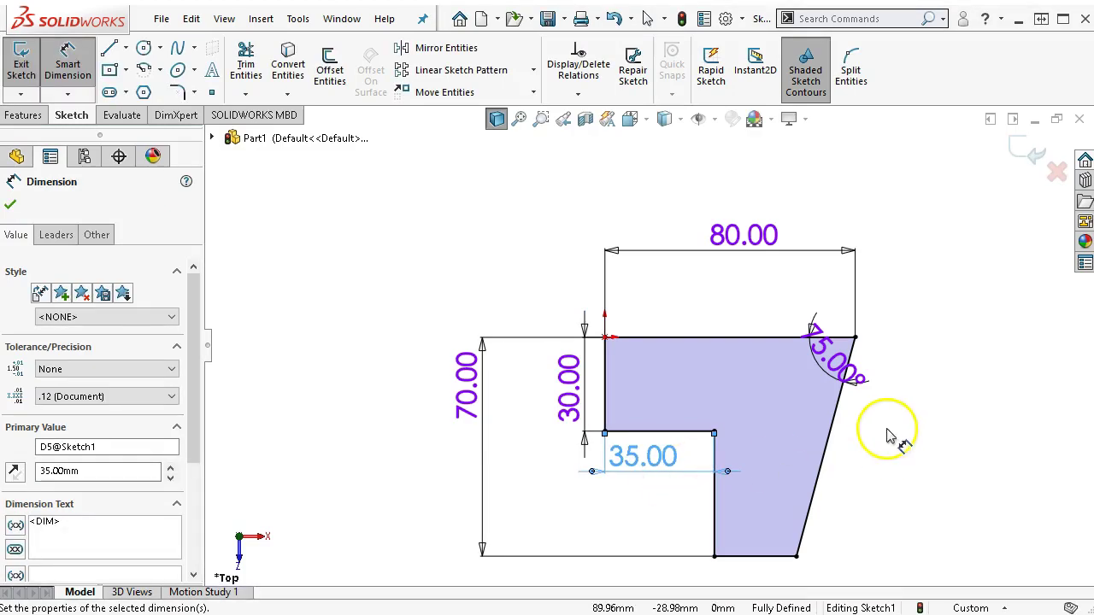
Sketch a hole circle near the upper-left corner of the profile.
right_click(900, 273)
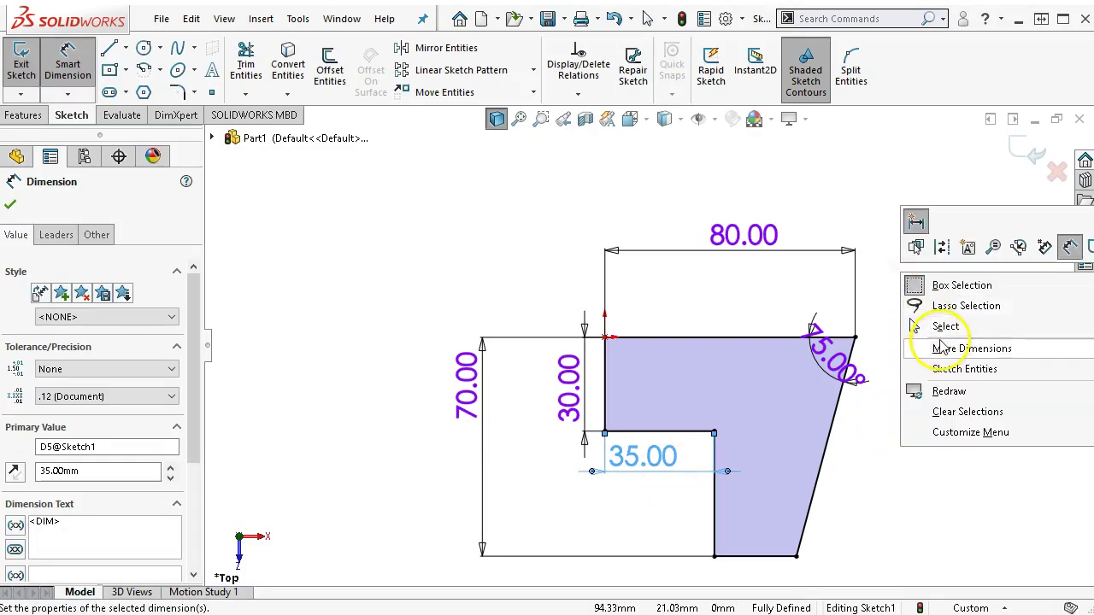
click(941, 328)
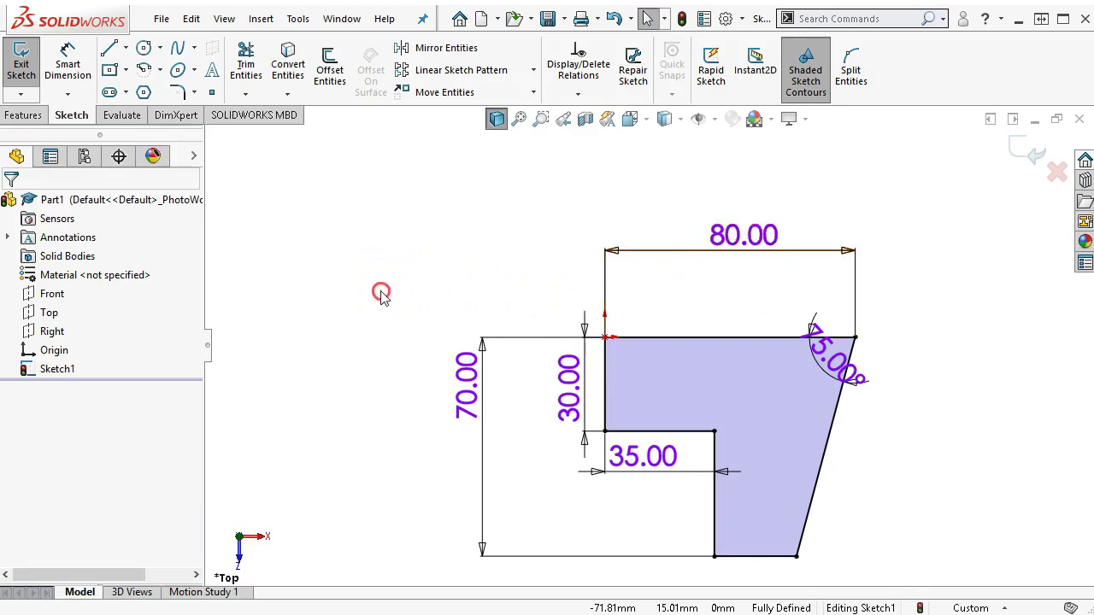
right_drag(389, 294, 462, 290)
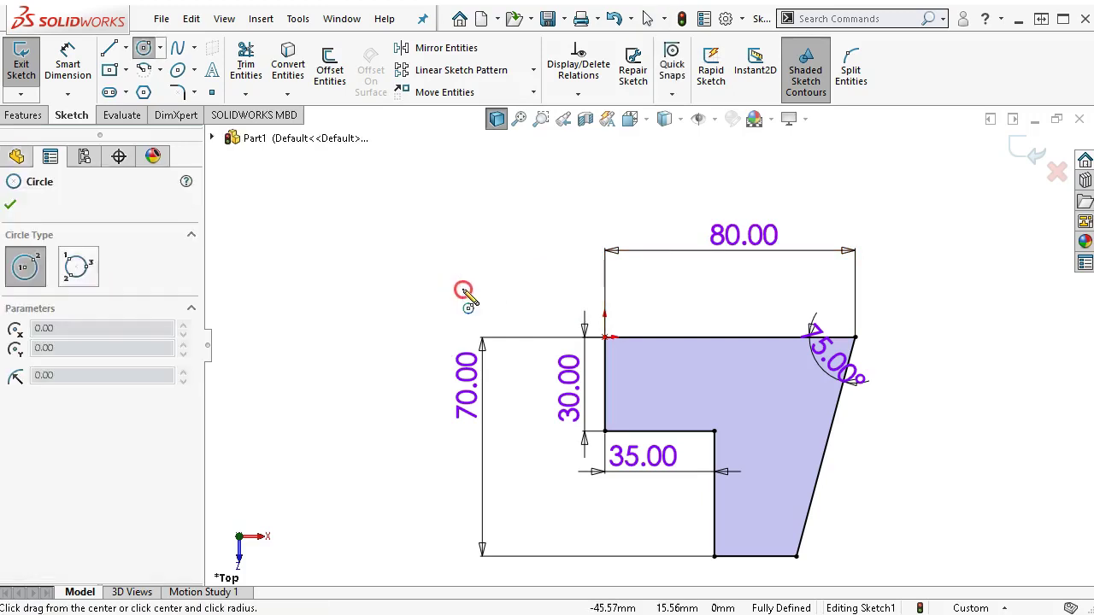
click(662, 379)
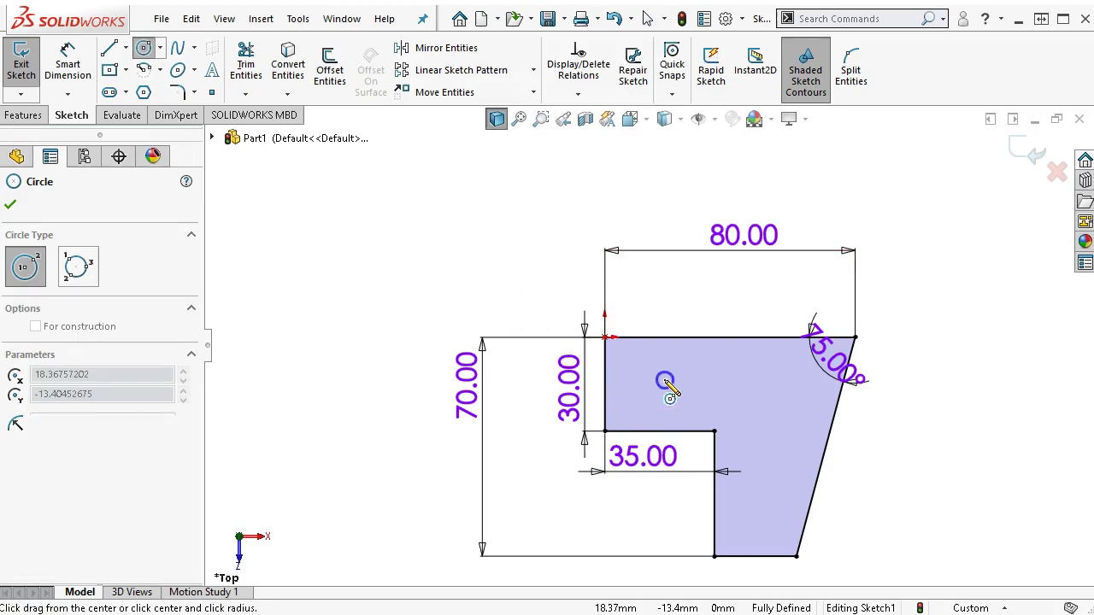
click(683, 384)
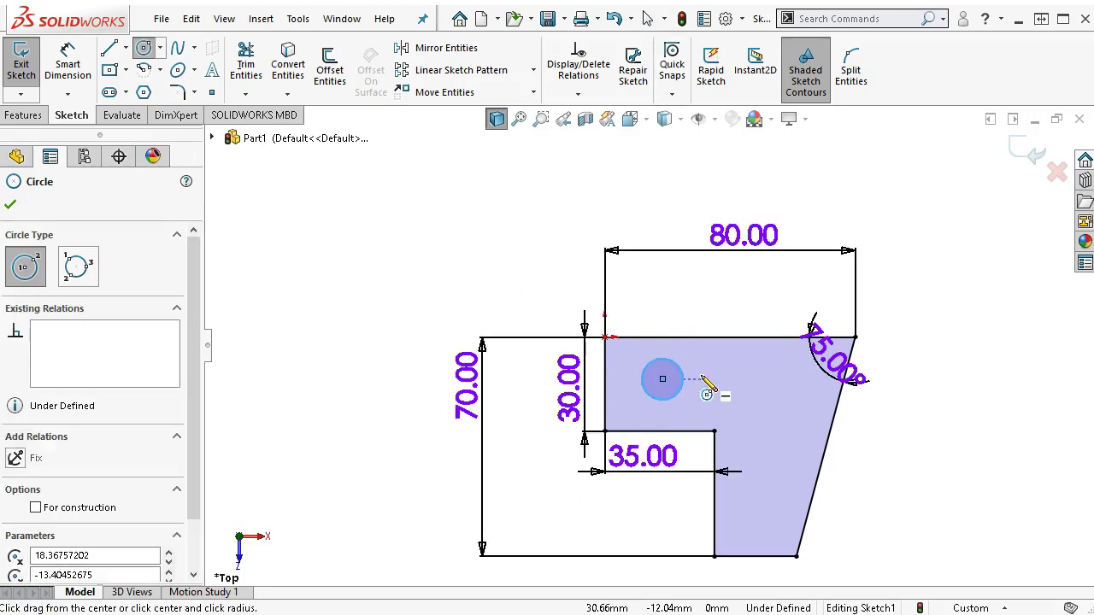
Set the circle's diameter to 13 mm.
right_click(725, 294)
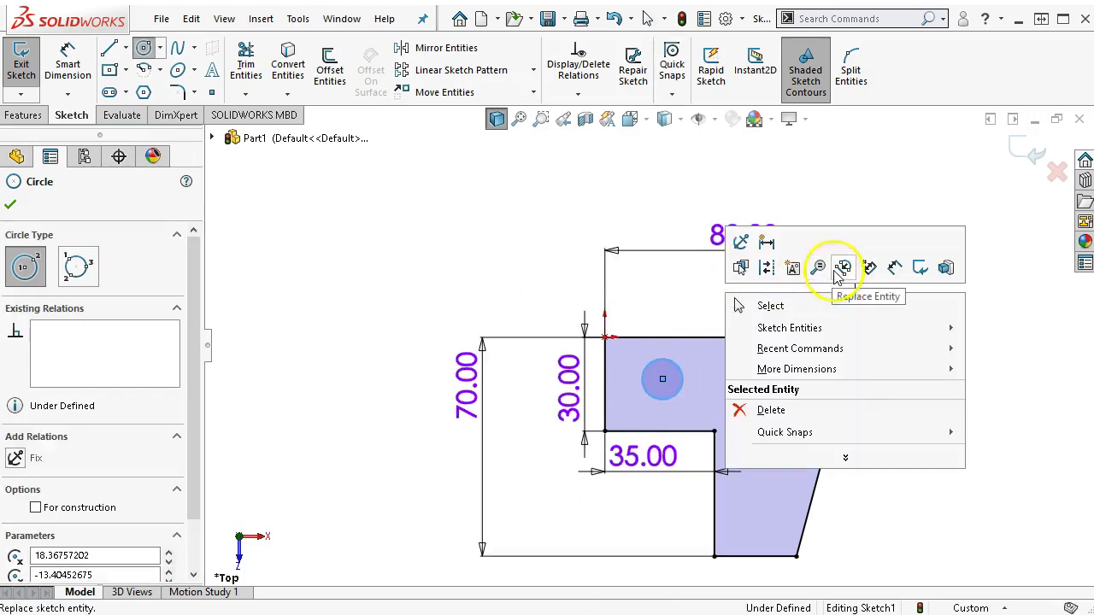
click(893, 268)
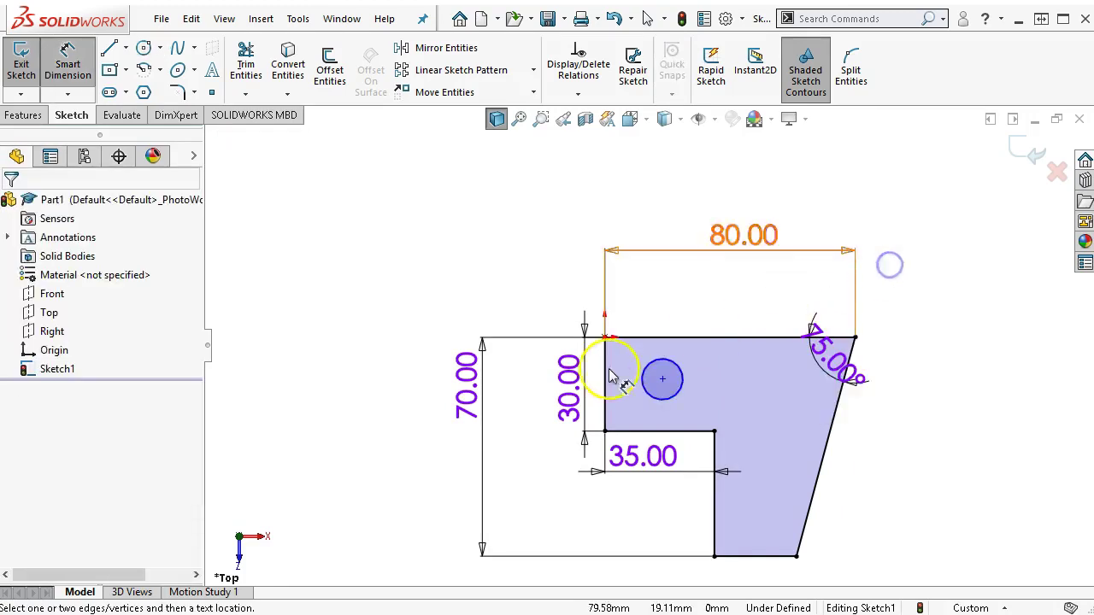
click(658, 370)
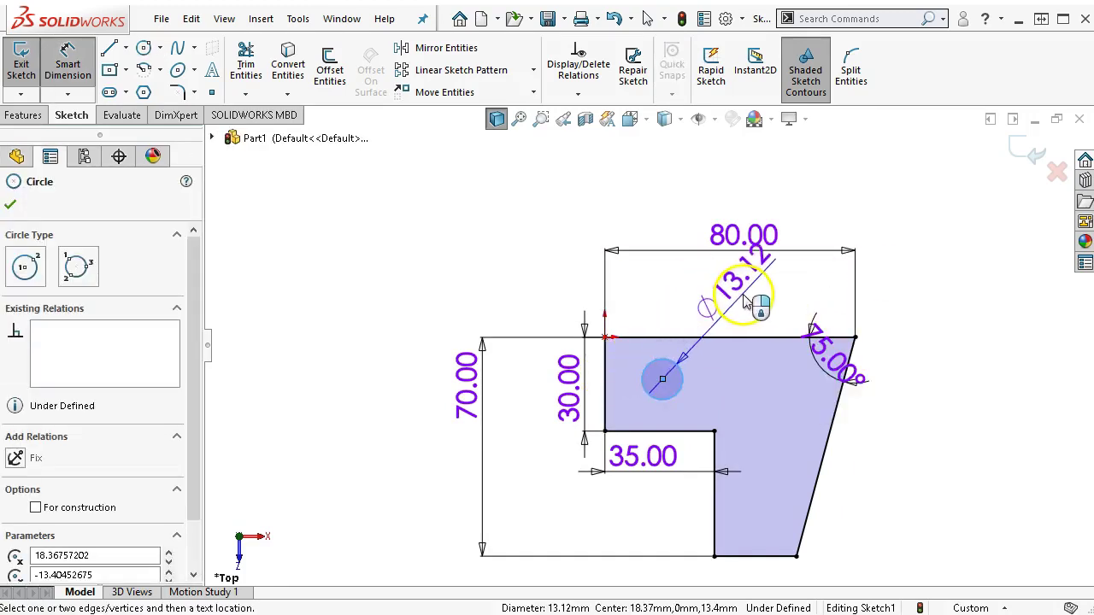
click(746, 299)
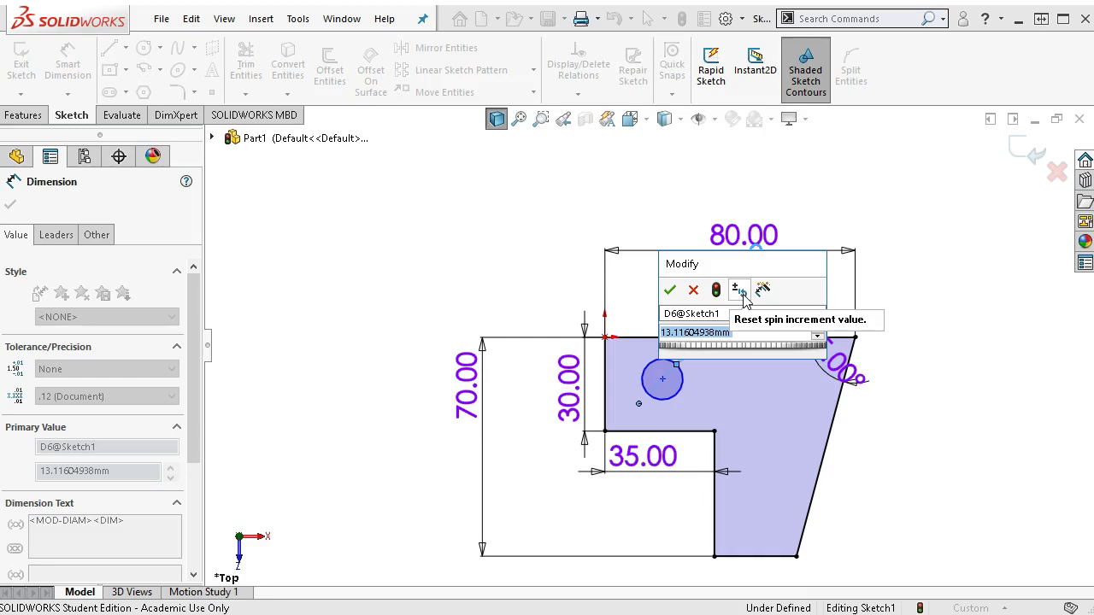
text(13)
key(Return)
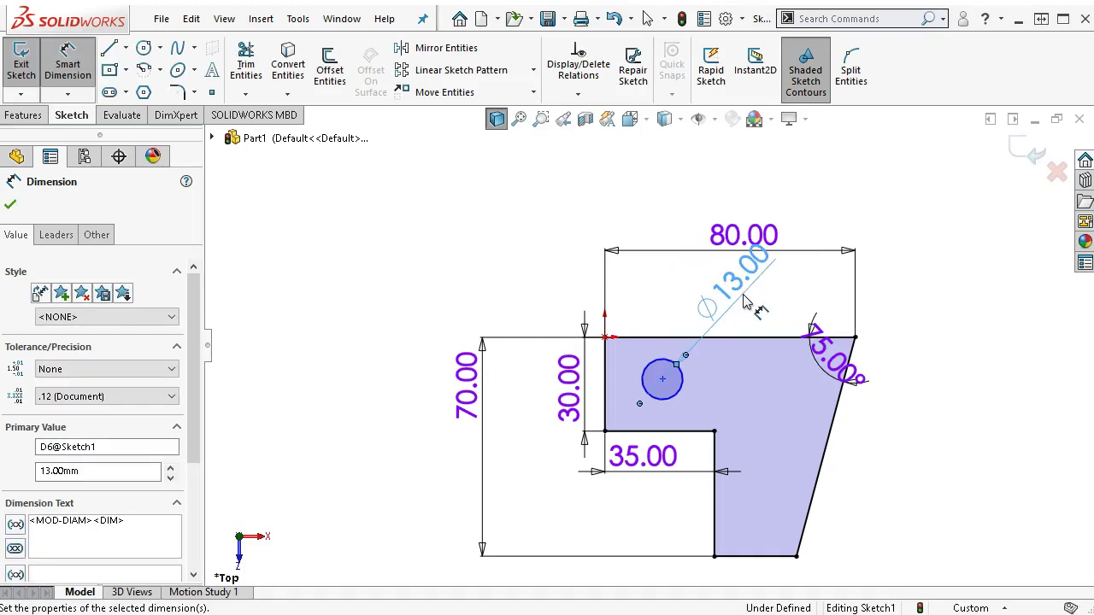
Locate the circle's centre 15 mm from the top edge and 15 mm from the left edge.
click(651, 368)
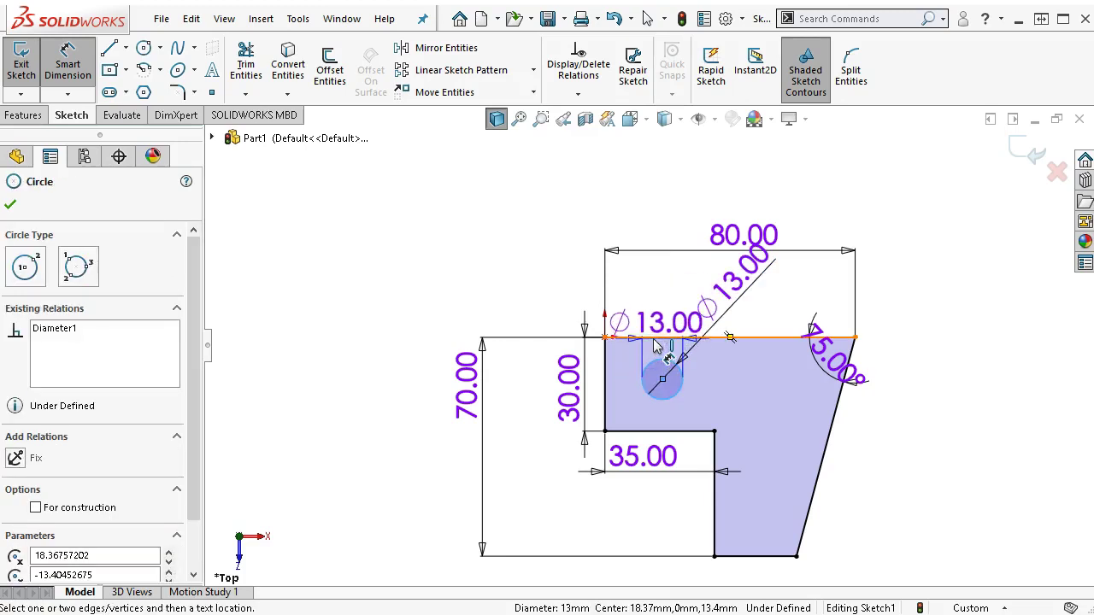
click(657, 340)
click(542, 288)
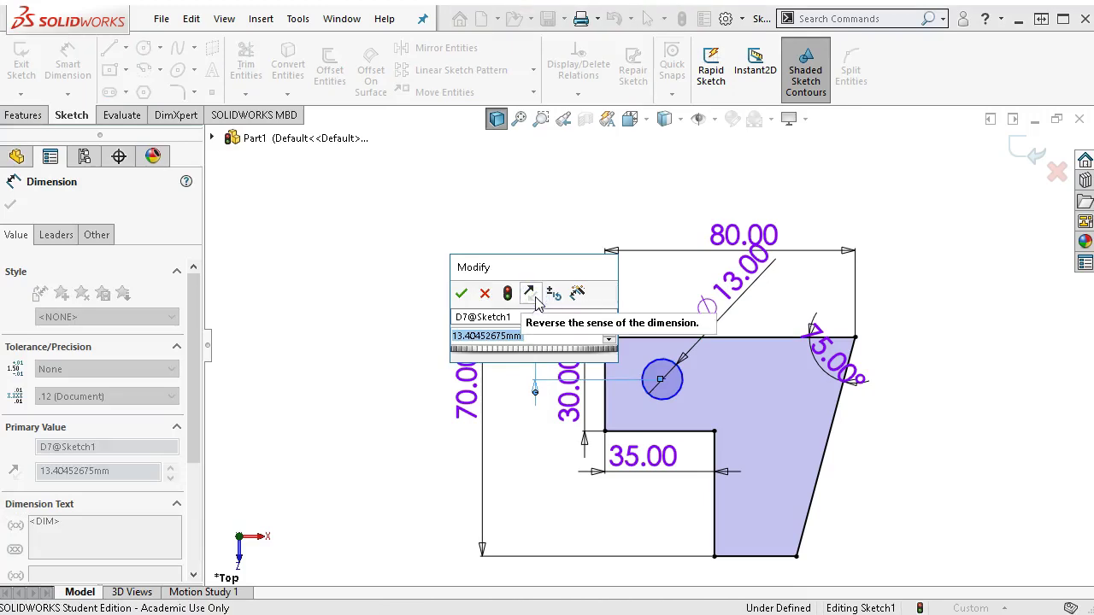
text(15)
key(Return)
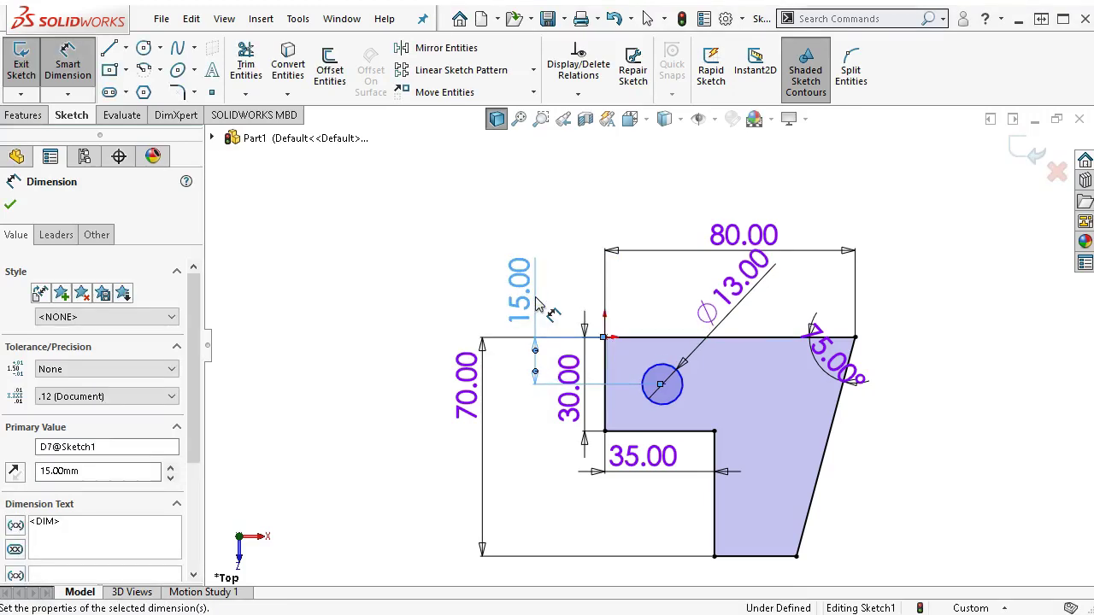
click(605, 374)
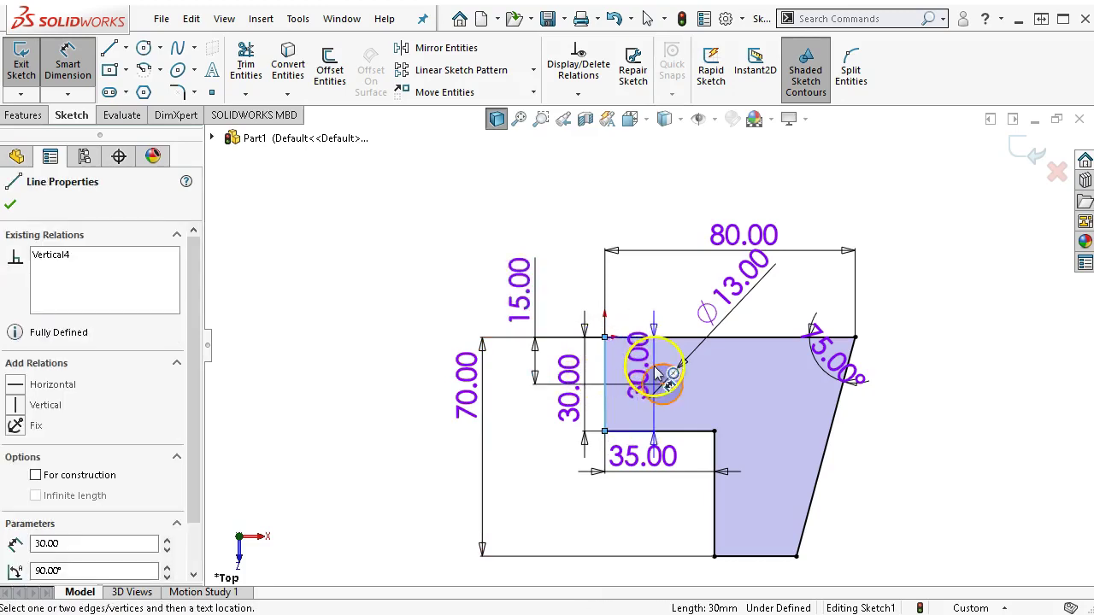
click(658, 376)
click(648, 291)
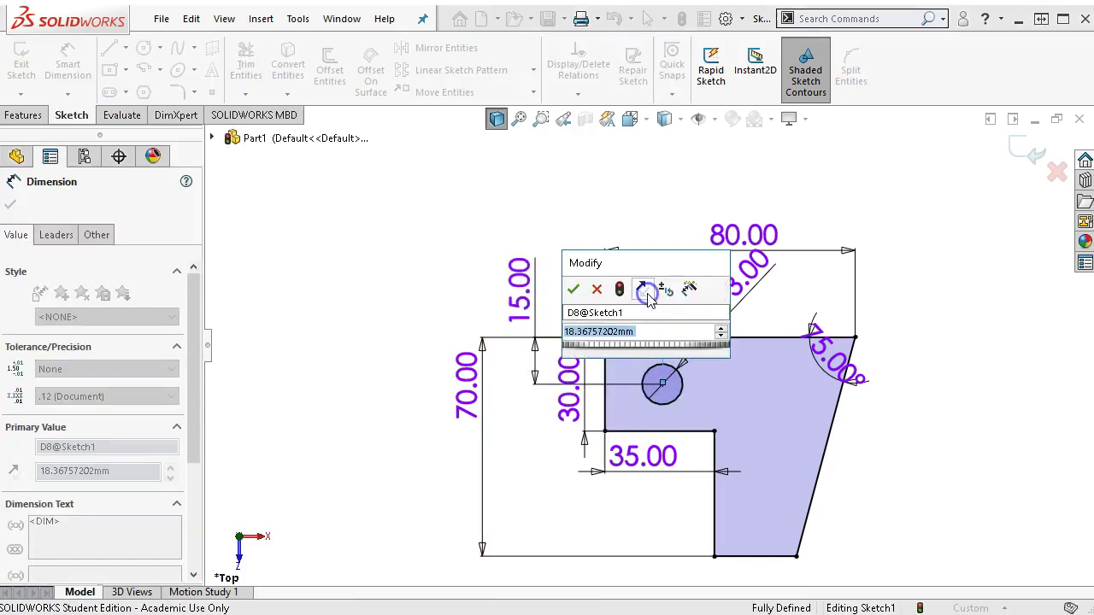
text(15)
key(Return)
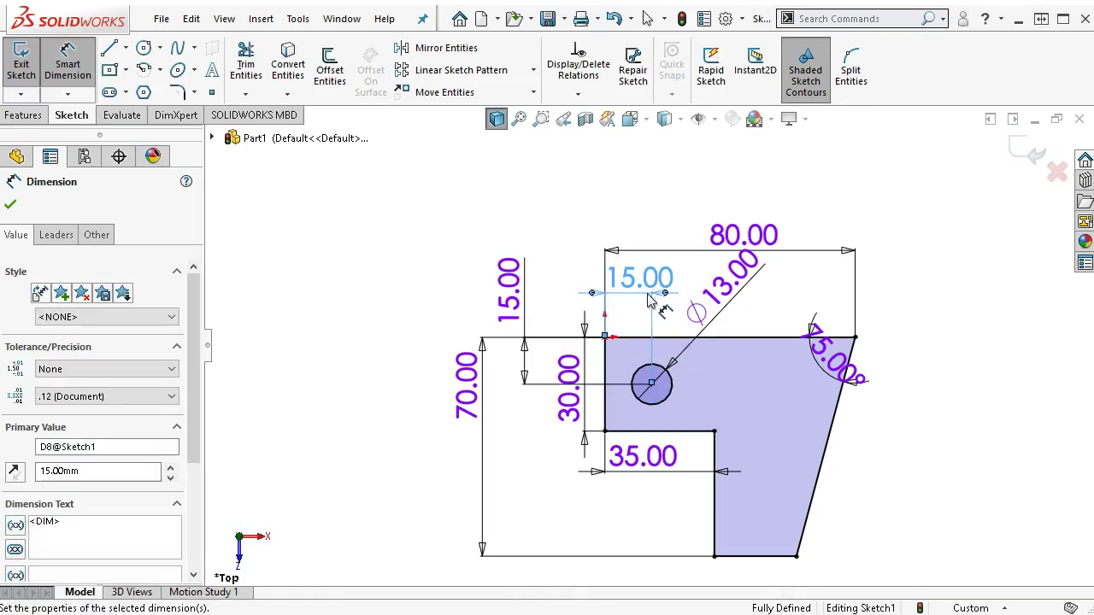
click(23, 116)
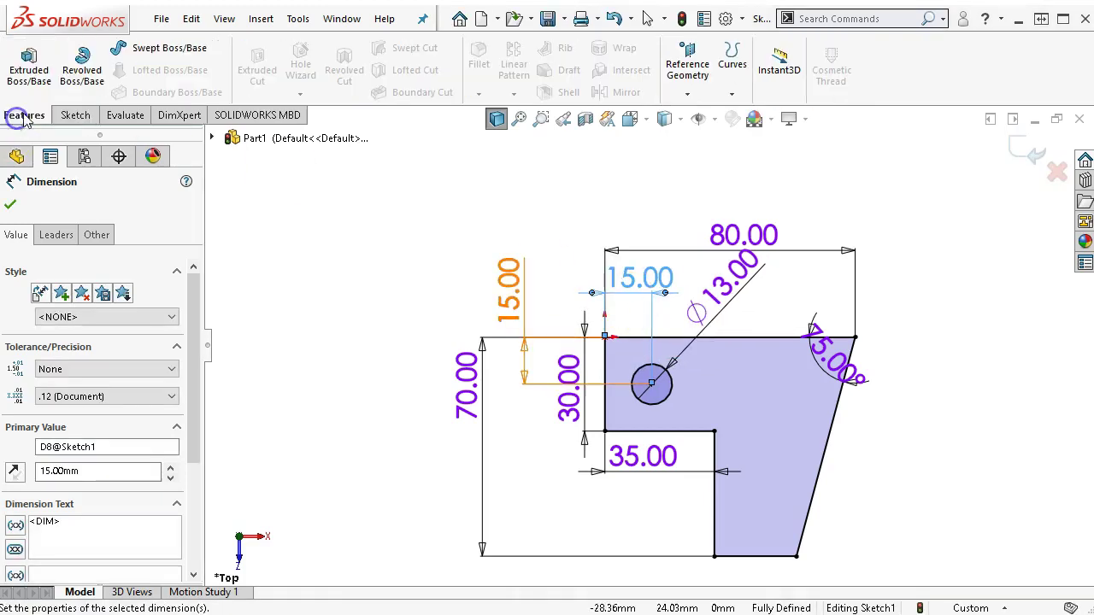
Extrude Sketch1 in the reversed direction to a 15 mm blind depth as Boss-Extrude1.
click(38, 83)
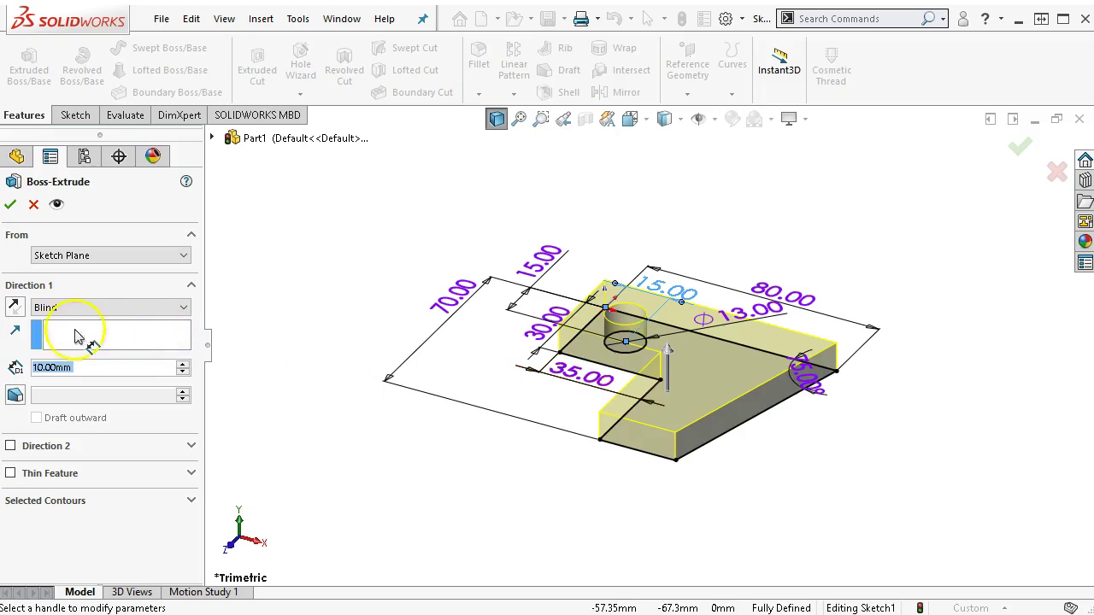
click(13, 307)
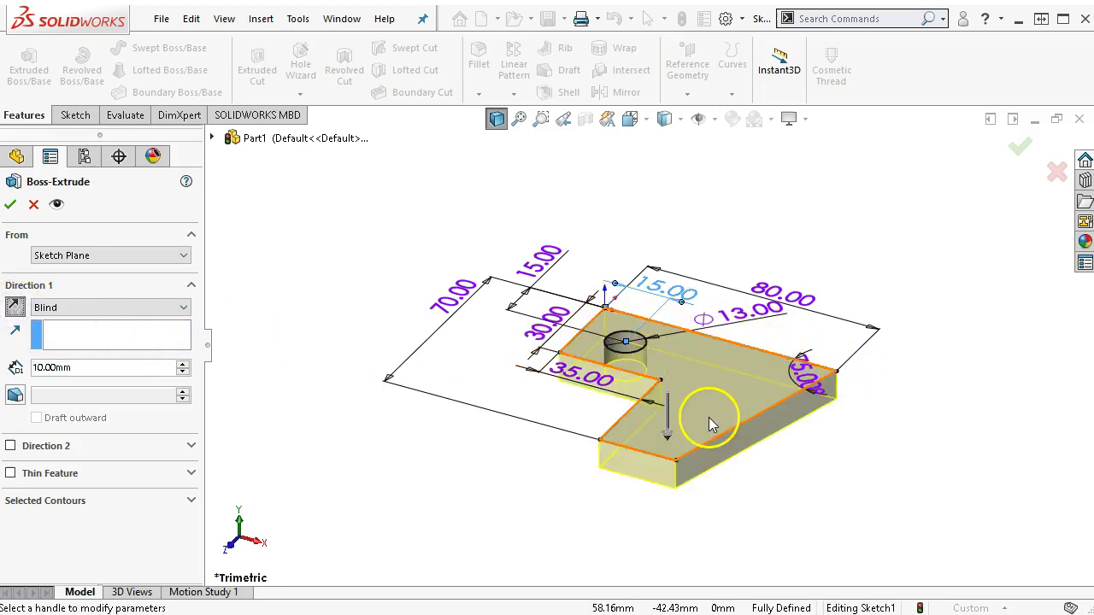
drag(707, 424, 716, 568)
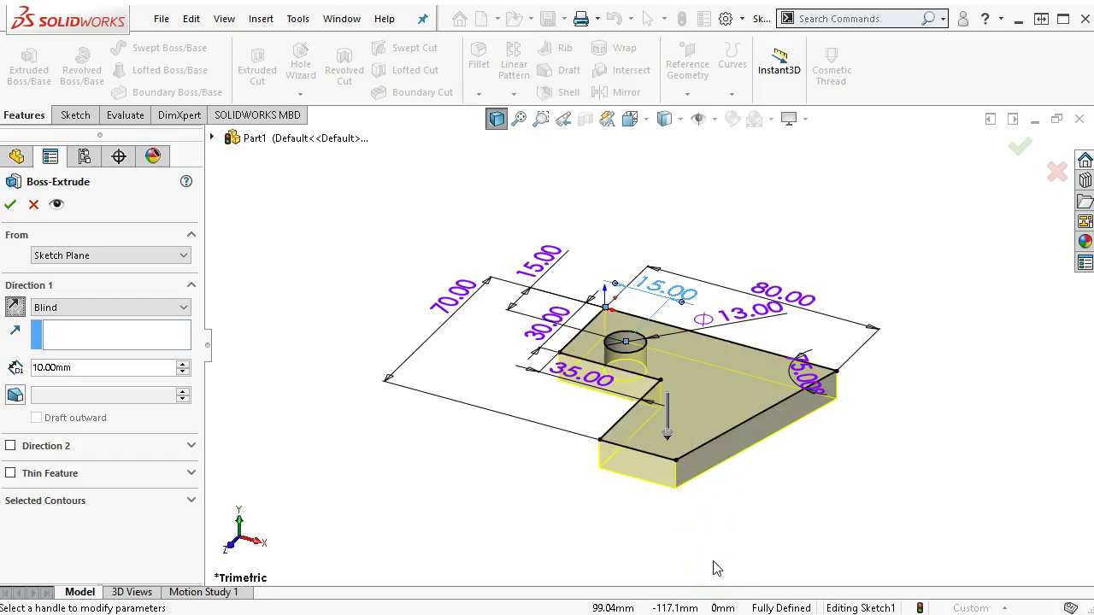
click(130, 370)
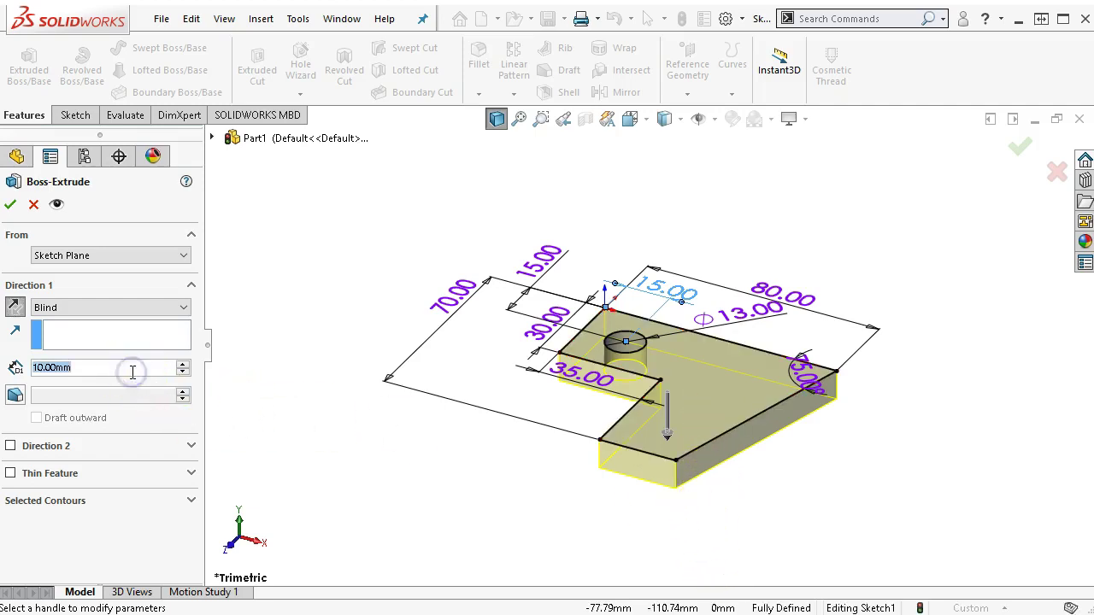
text(185)
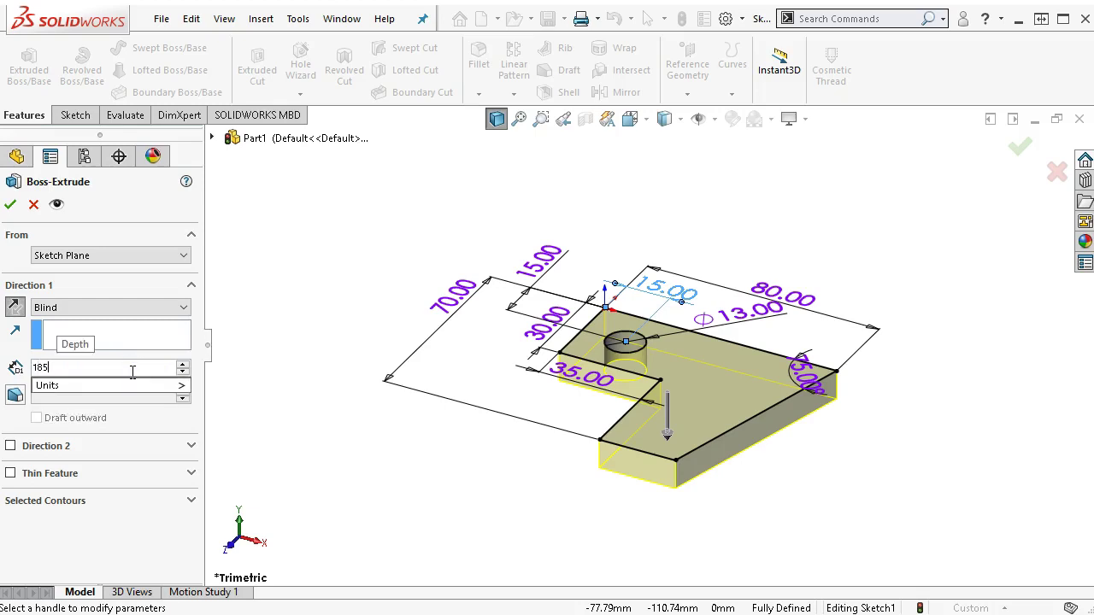
key(Left)
key(BackSpace)
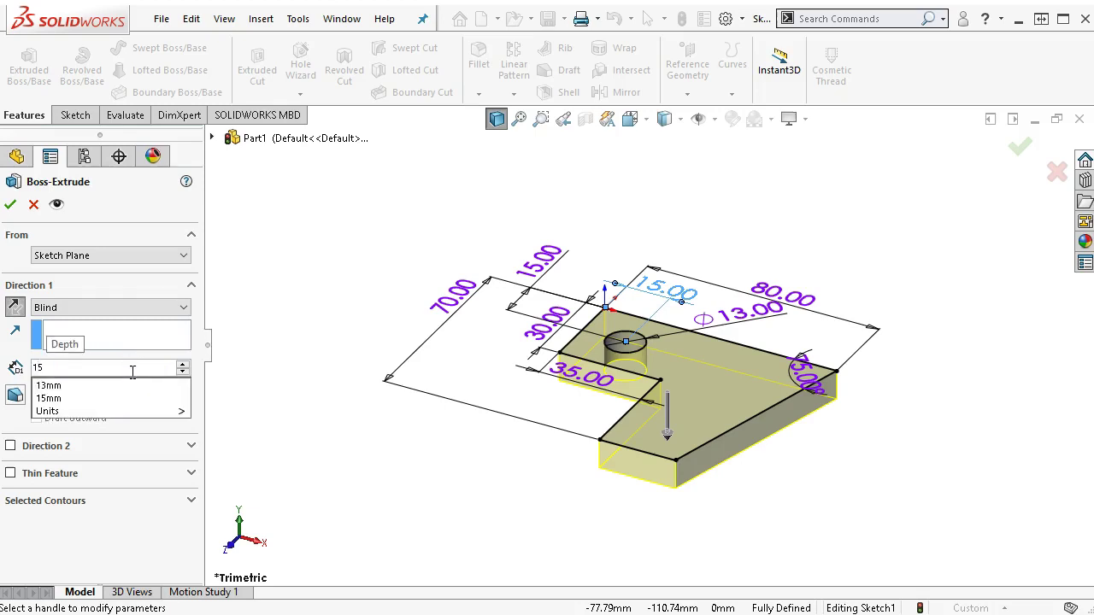
key(Return)
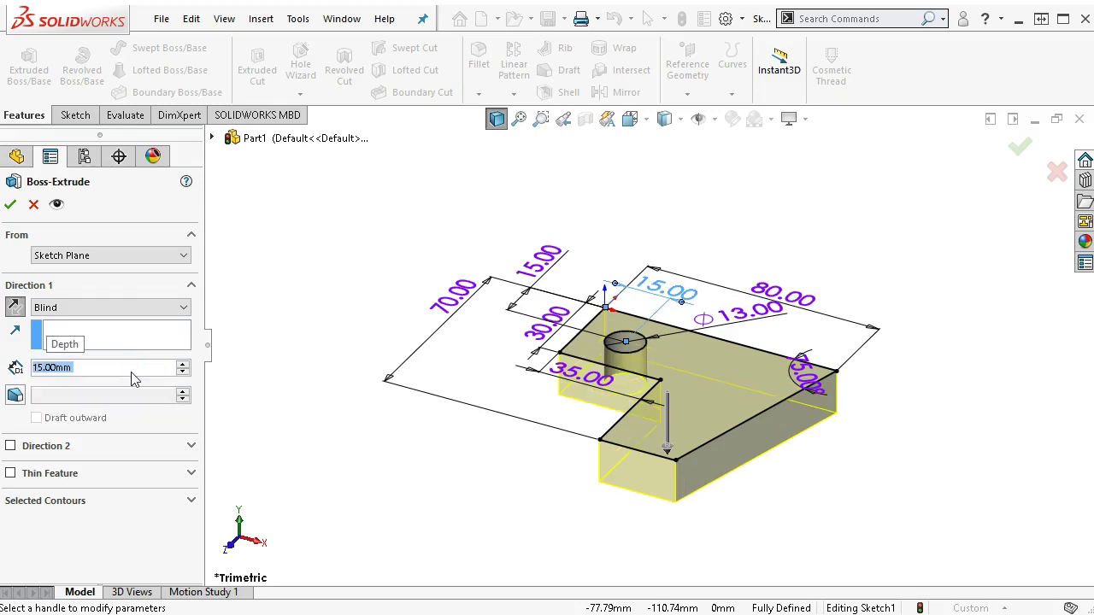
click(12, 203)
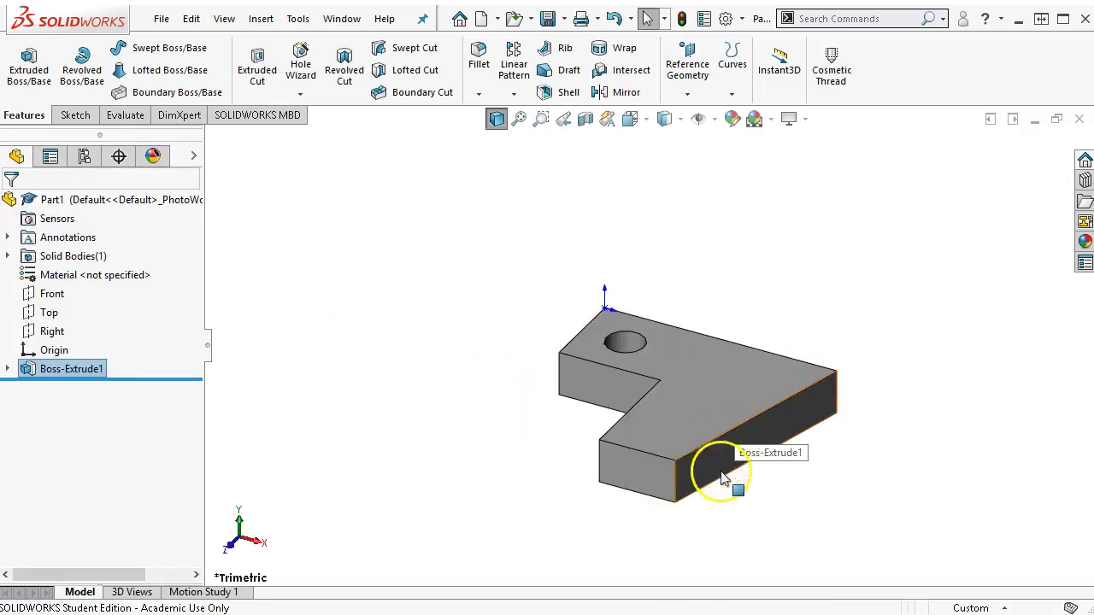
Sketch on the top face, convert its top, angled and bottom edges, and add a point on the top edge.
click(723, 418)
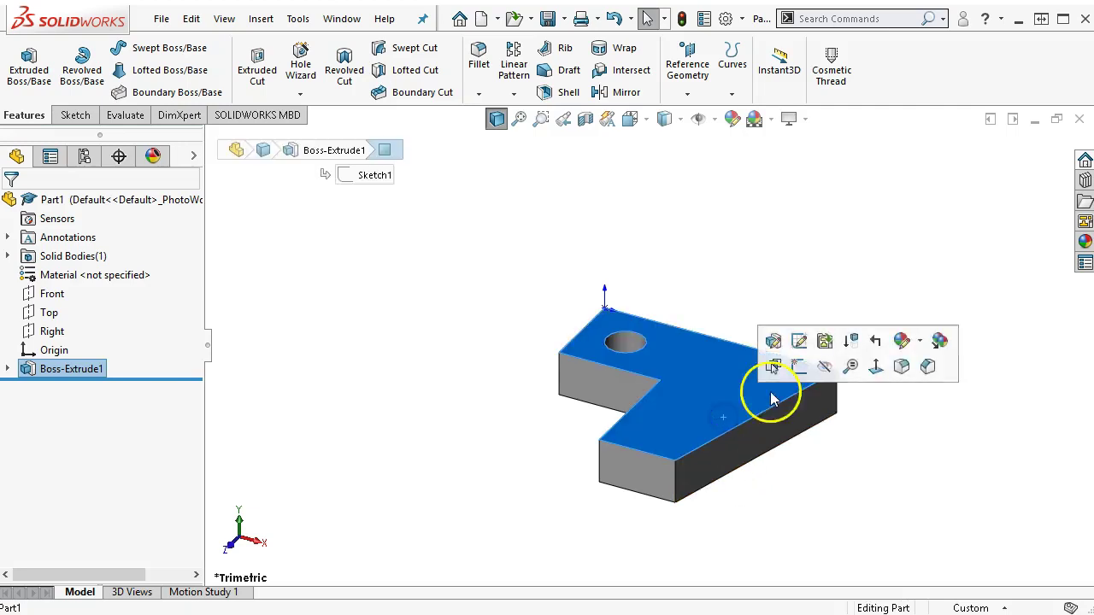
click(799, 367)
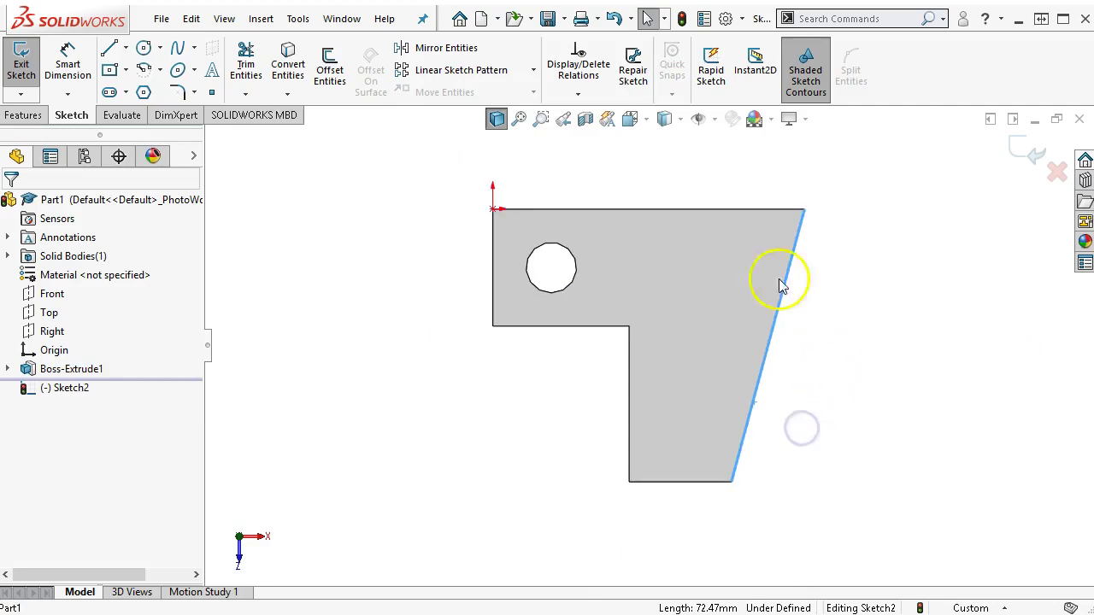
click(763, 214)
click(709, 482)
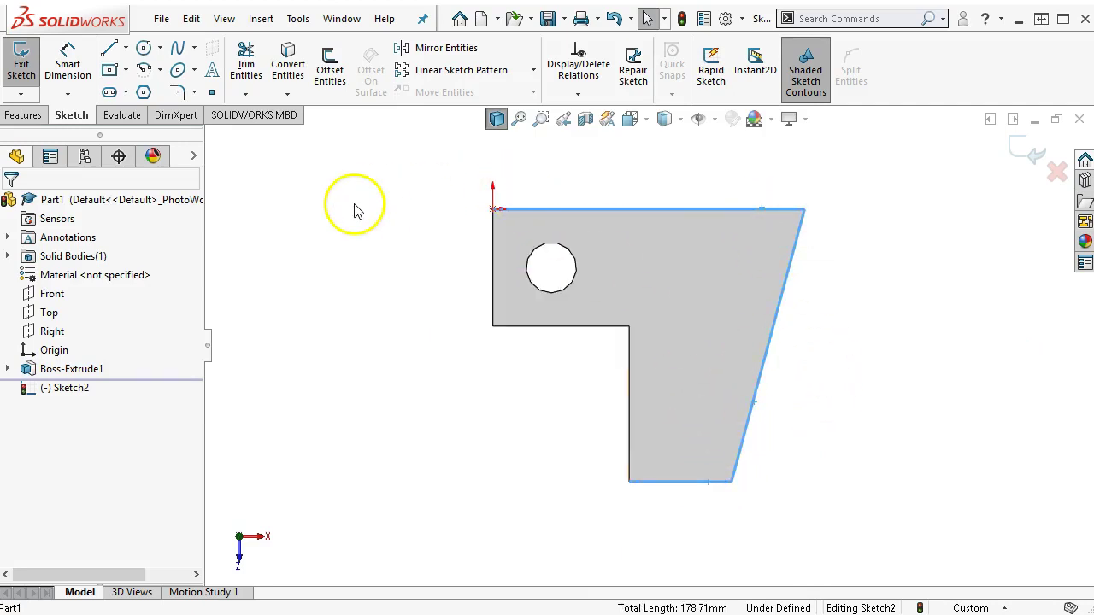
click(286, 67)
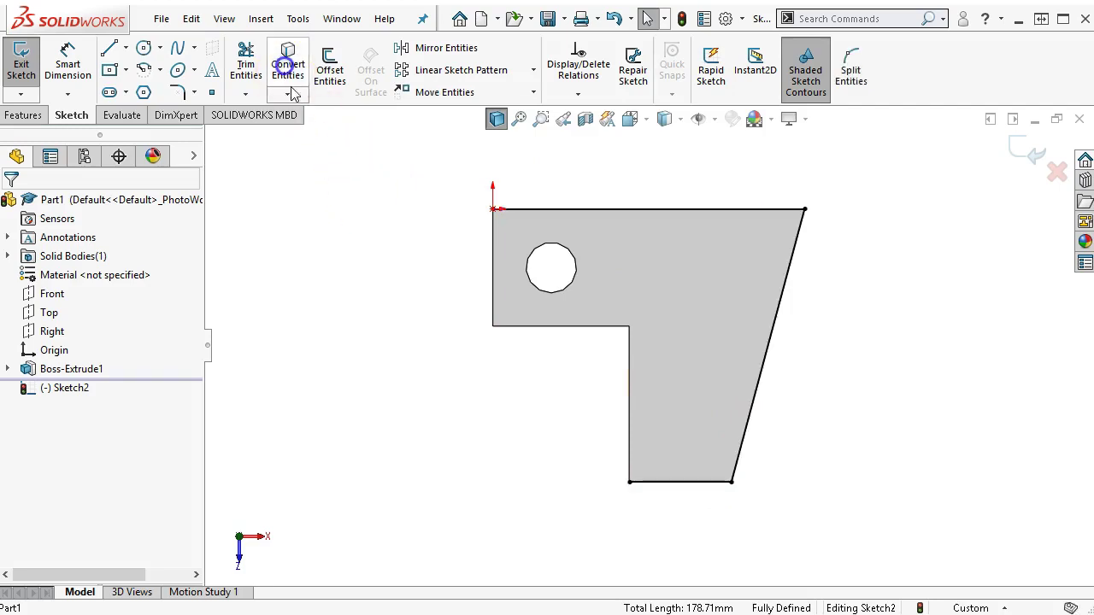
drag(493, 211, 746, 219)
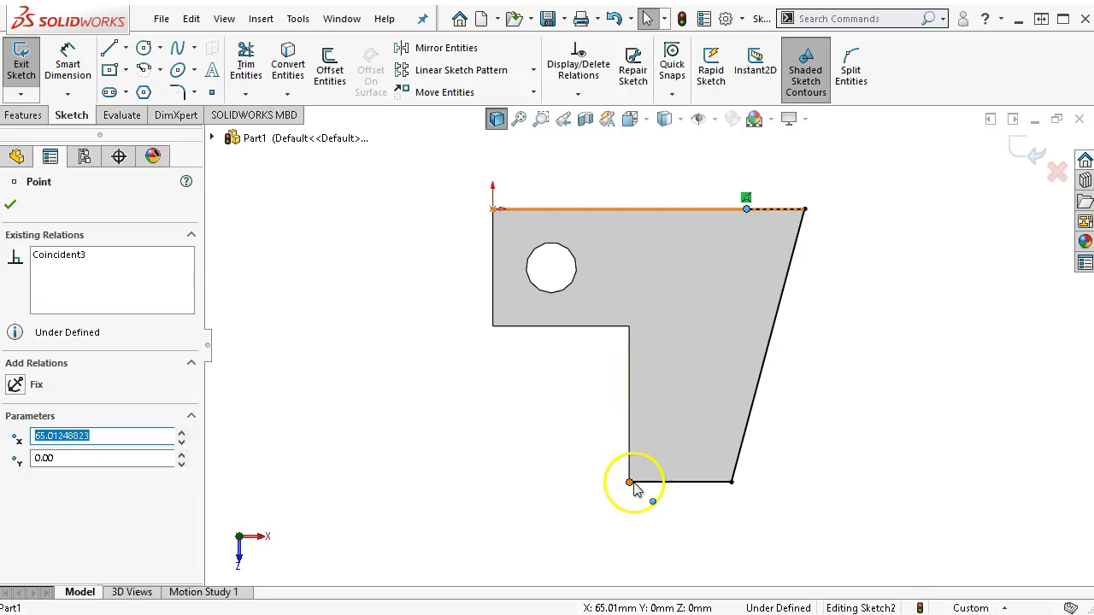
Add a point on the bottom edge and dimension its gap from the corner to 8 mm.
click(691, 482)
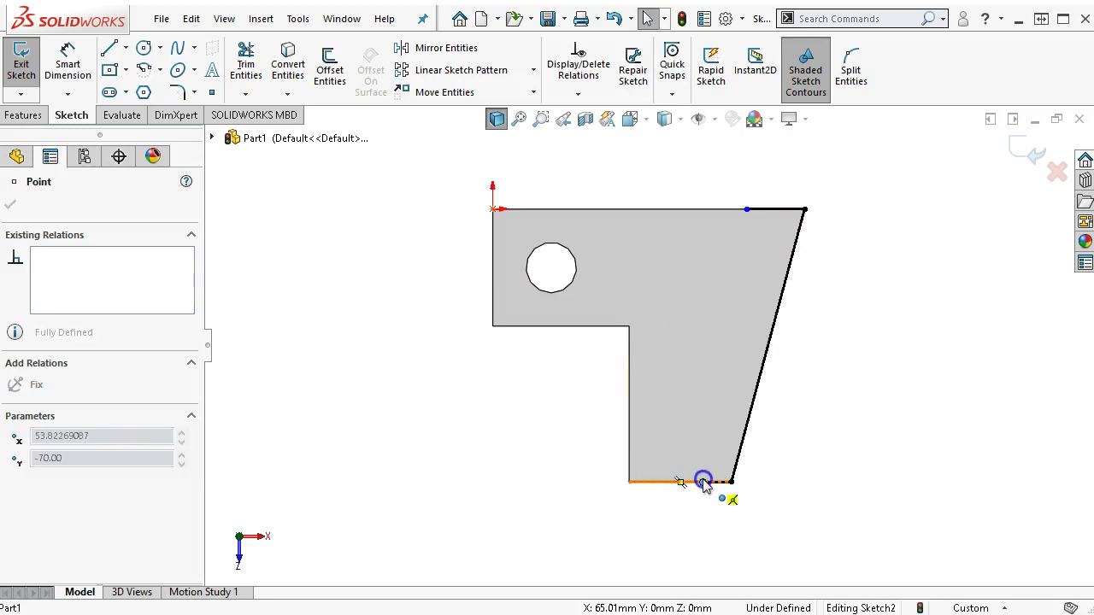
drag(703, 484, 700, 481)
right_click(888, 282)
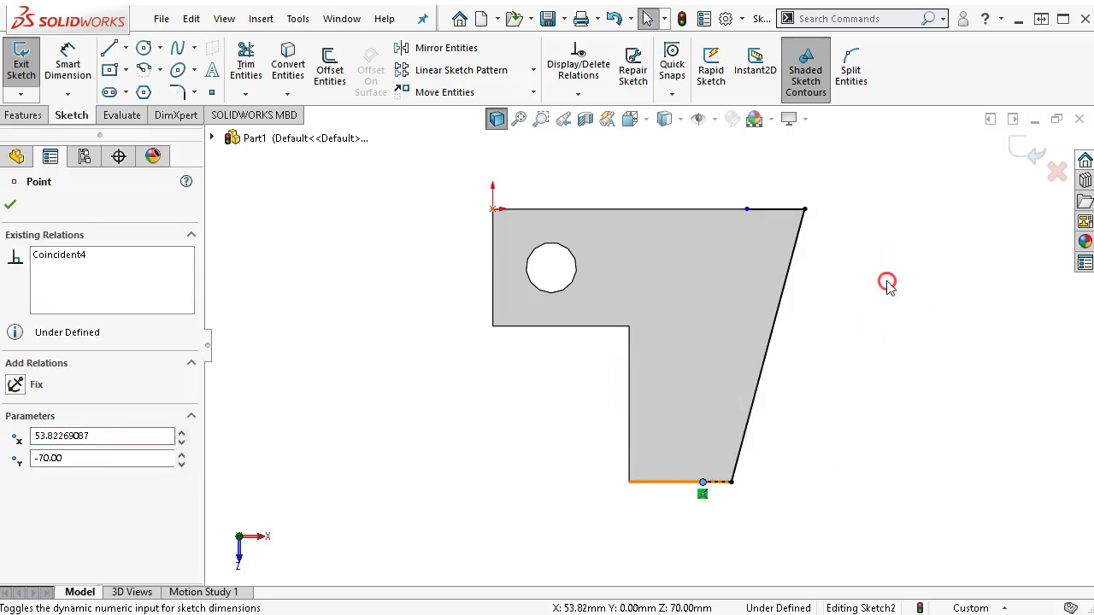
click(1033, 257)
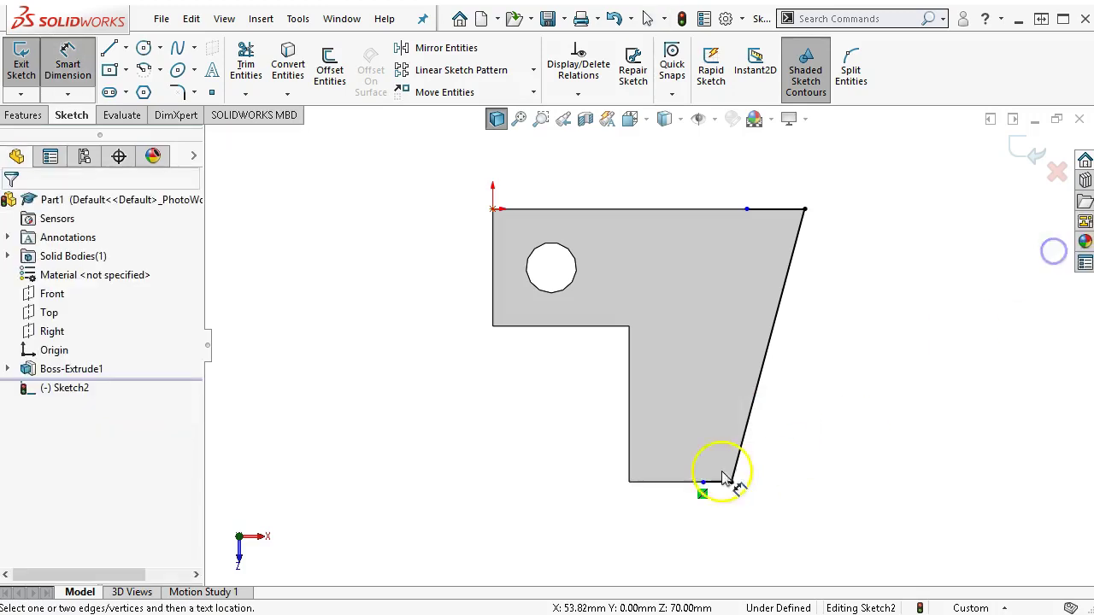
click(718, 482)
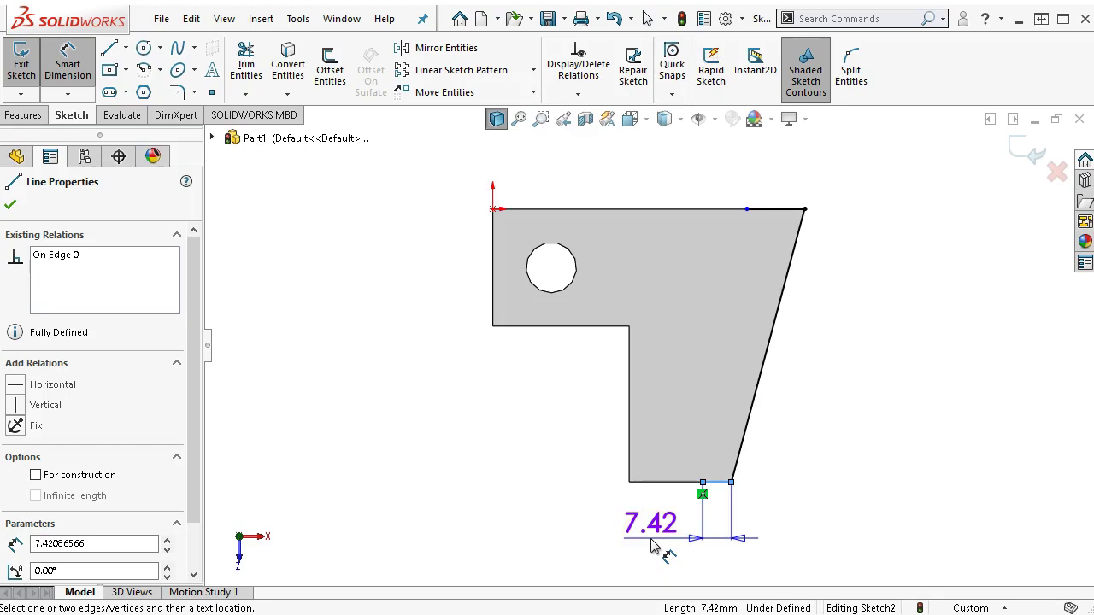
drag(651, 547, 770, 540)
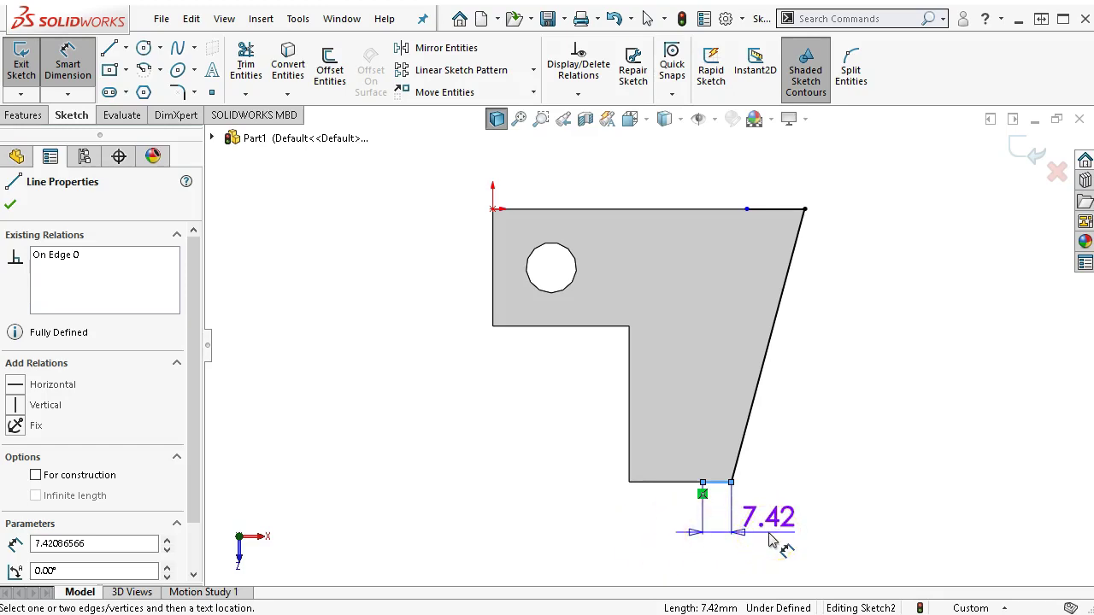
click(776, 531)
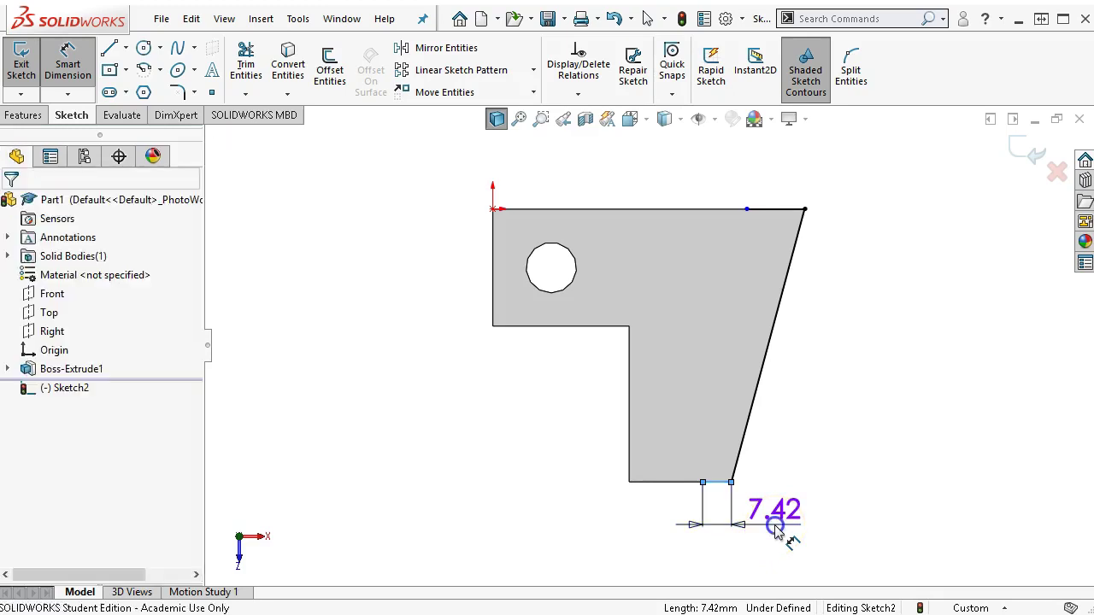
text(8.)
key(Return)
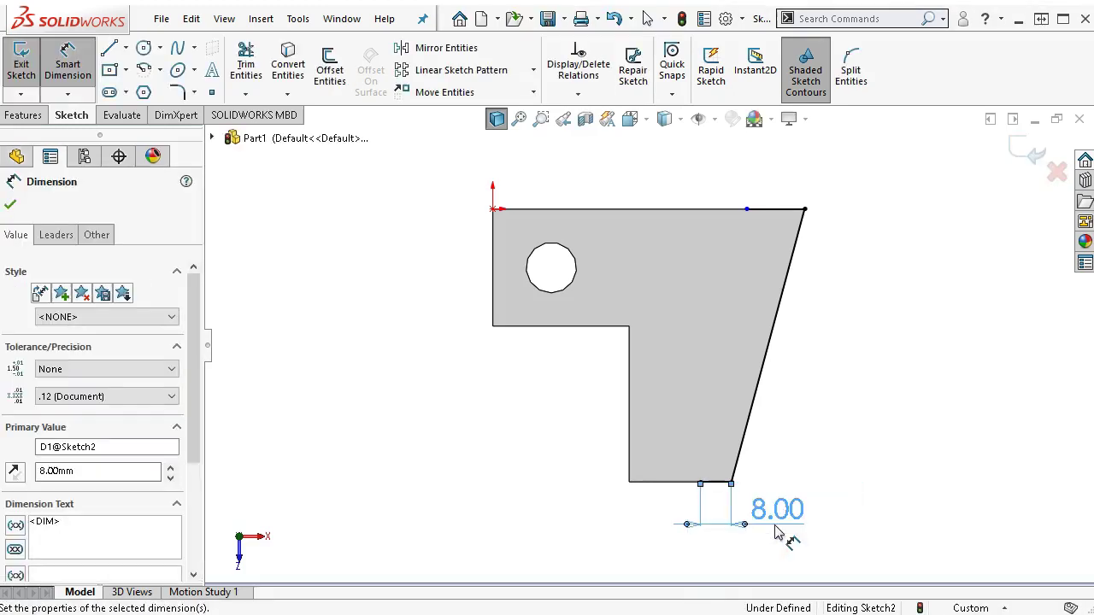
Slide the top-edge sketch point along the top edge.
right_click(822, 357)
click(872, 408)
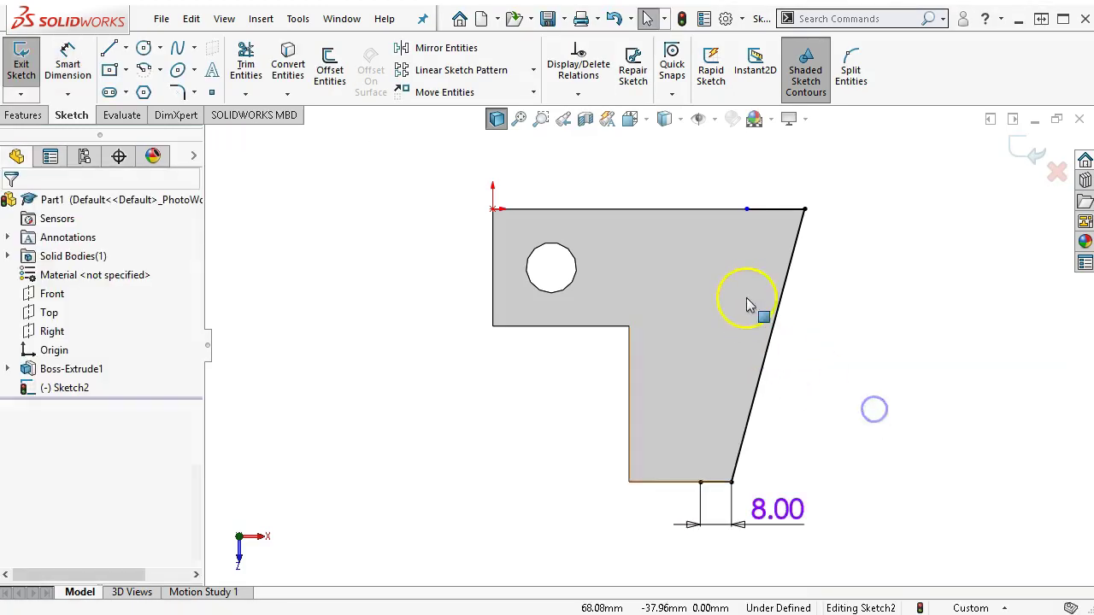
drag(743, 218, 782, 219)
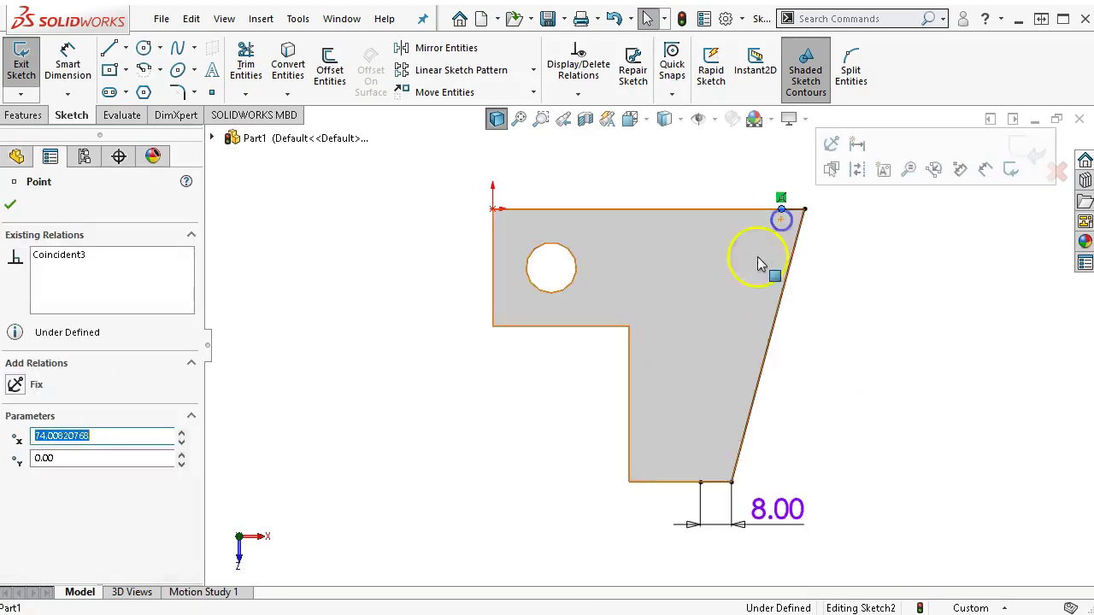
Draw a line from the bottom-edge point to the top-edge point.
click(109, 48)
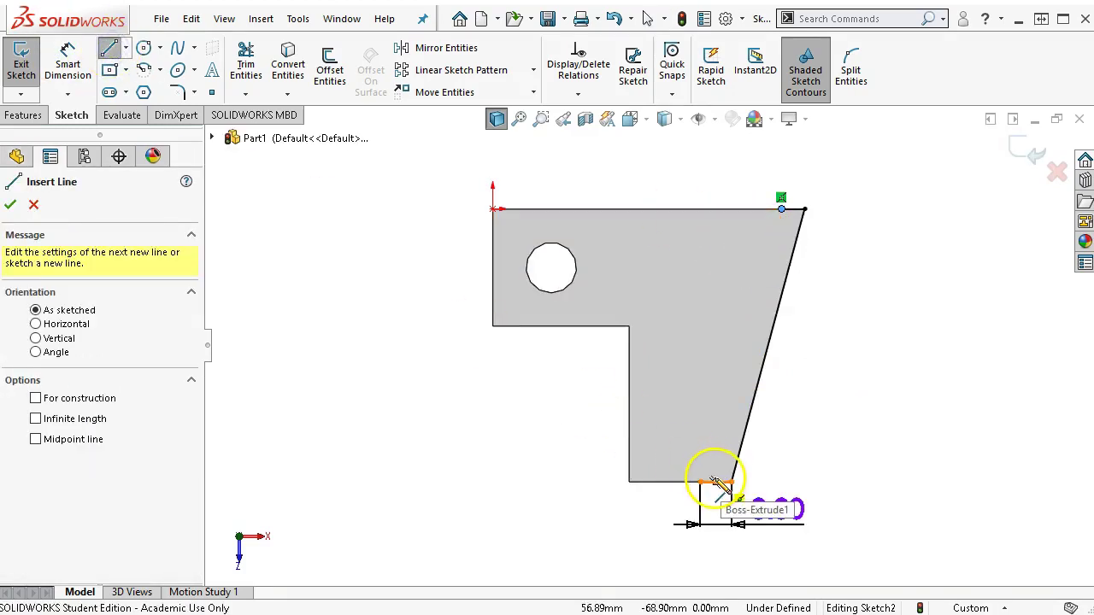
click(702, 481)
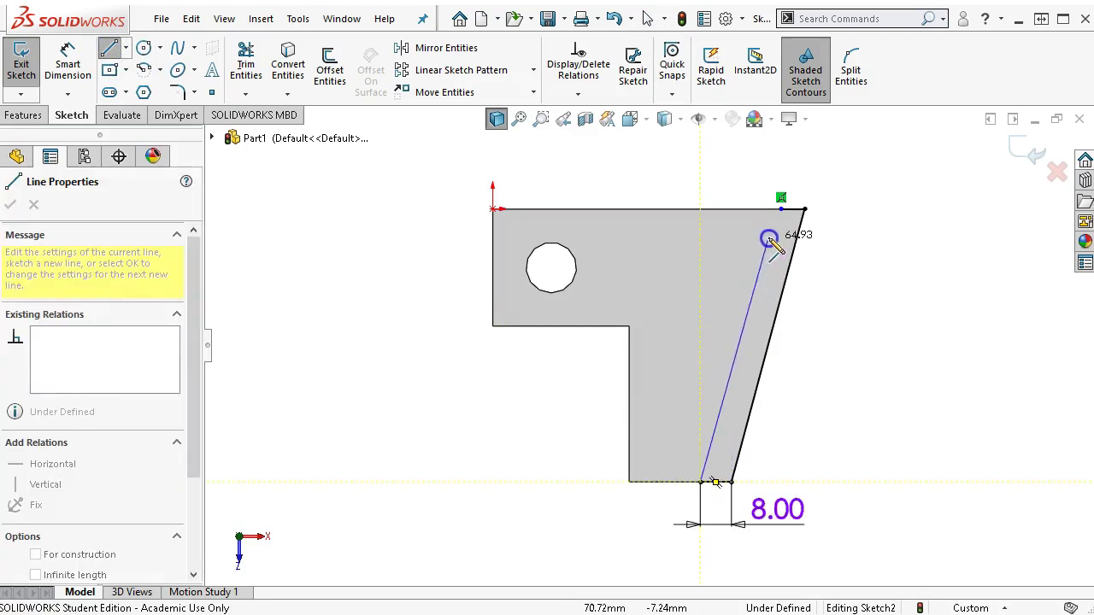
click(780, 209)
right_click(876, 273)
click(894, 281)
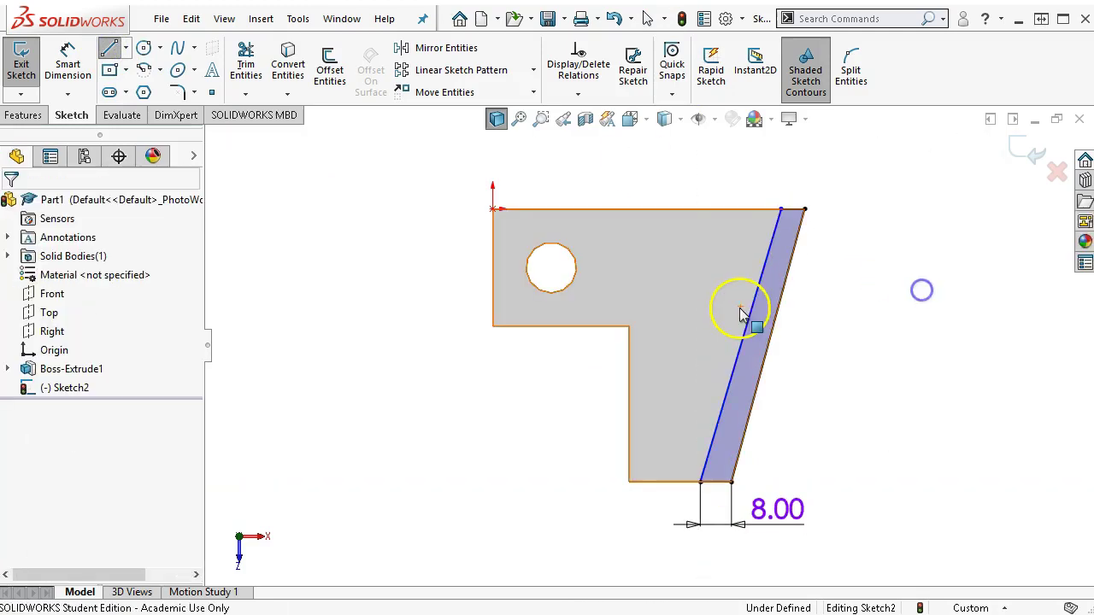
Make the new line parallel to the angled outer edge, then check textbook Figure P3-23.
click(751, 321)
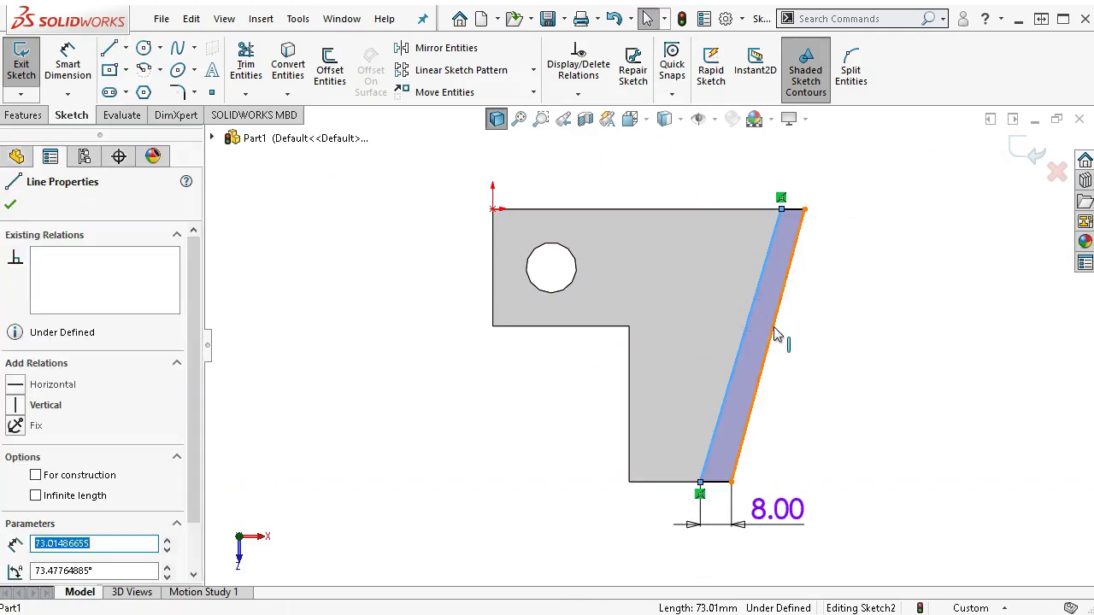
ctrl+click(775, 335)
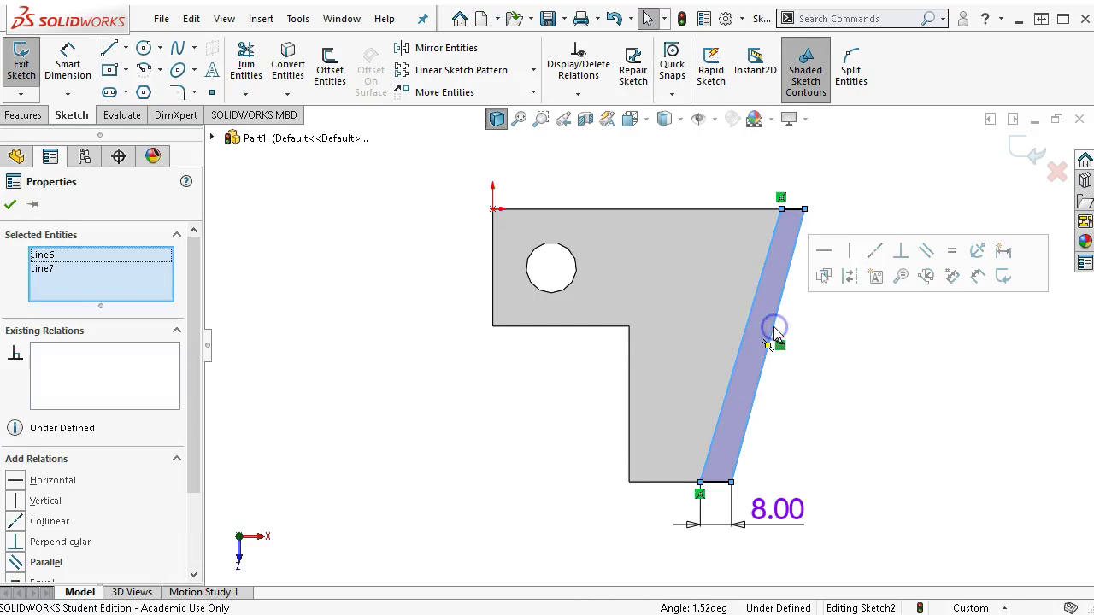
click(925, 250)
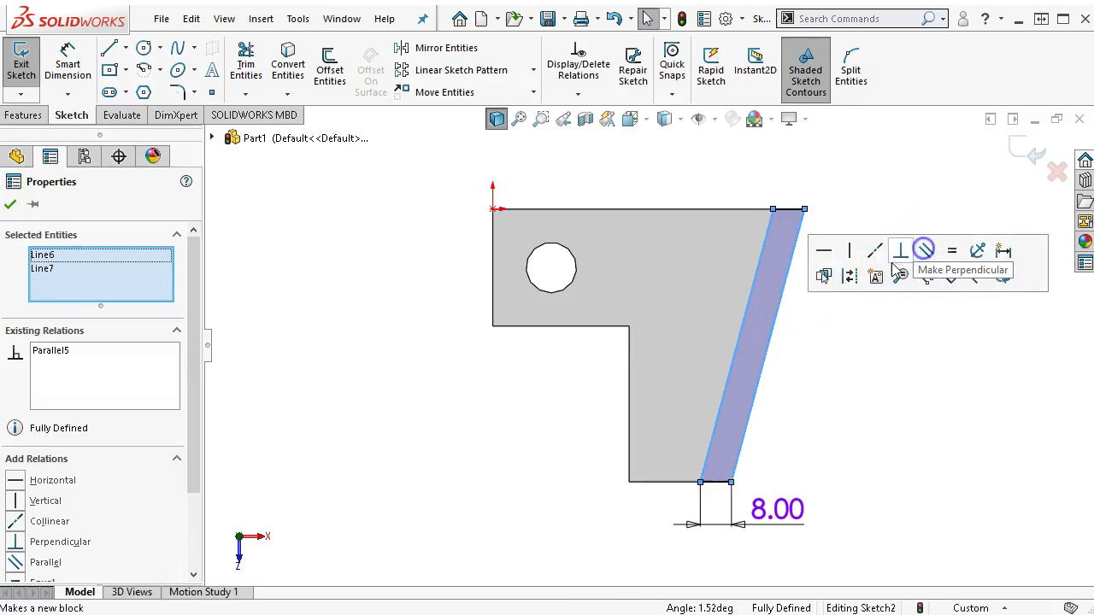
click(838, 410)
click(765, 362)
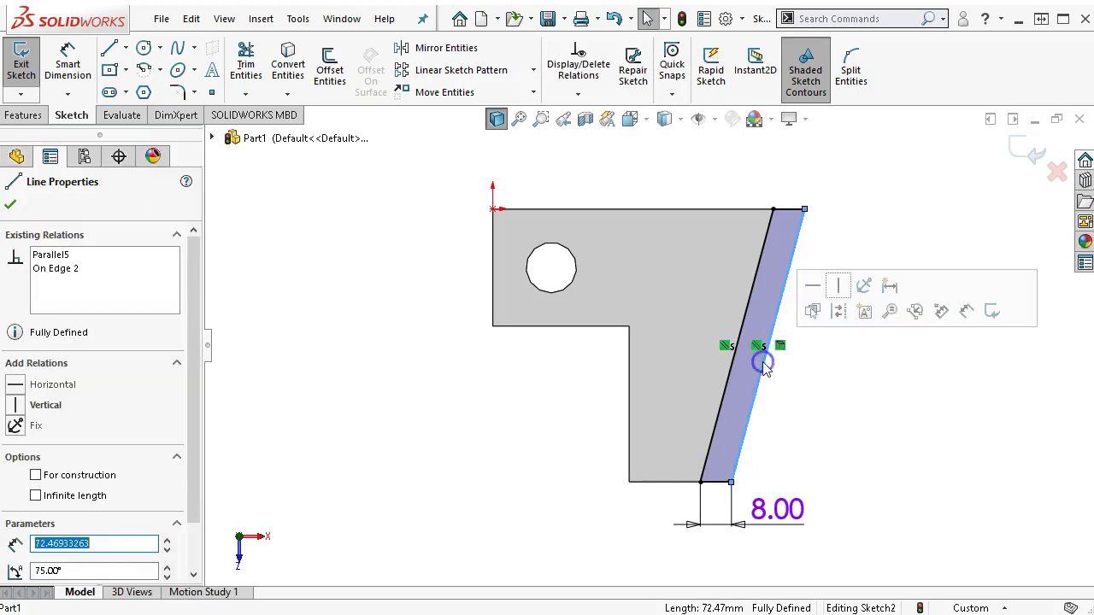
ctrl+click(731, 380)
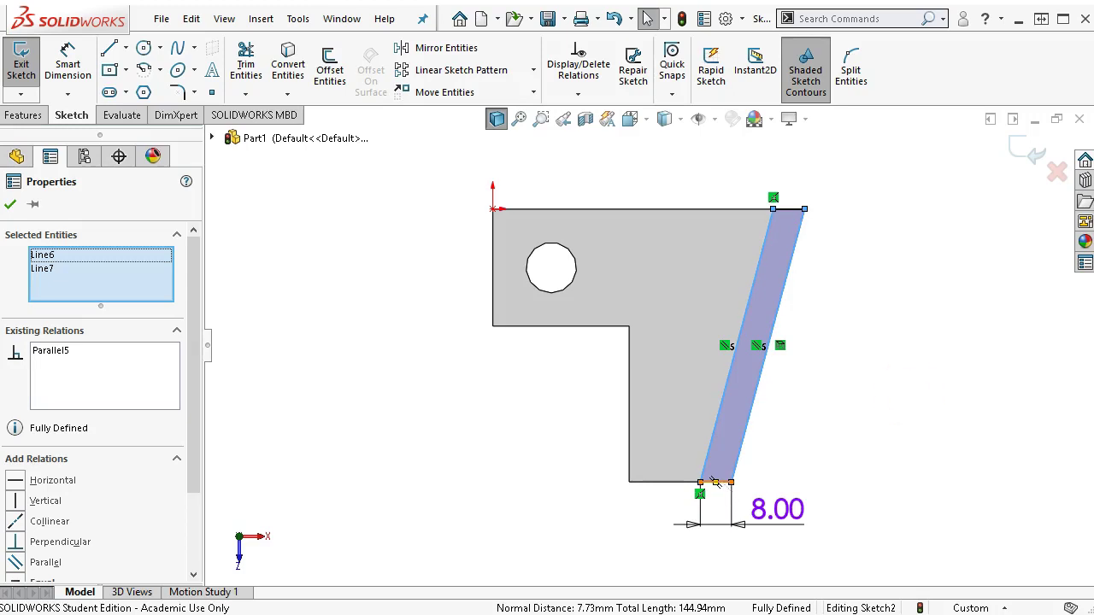
key(alt+Tab)
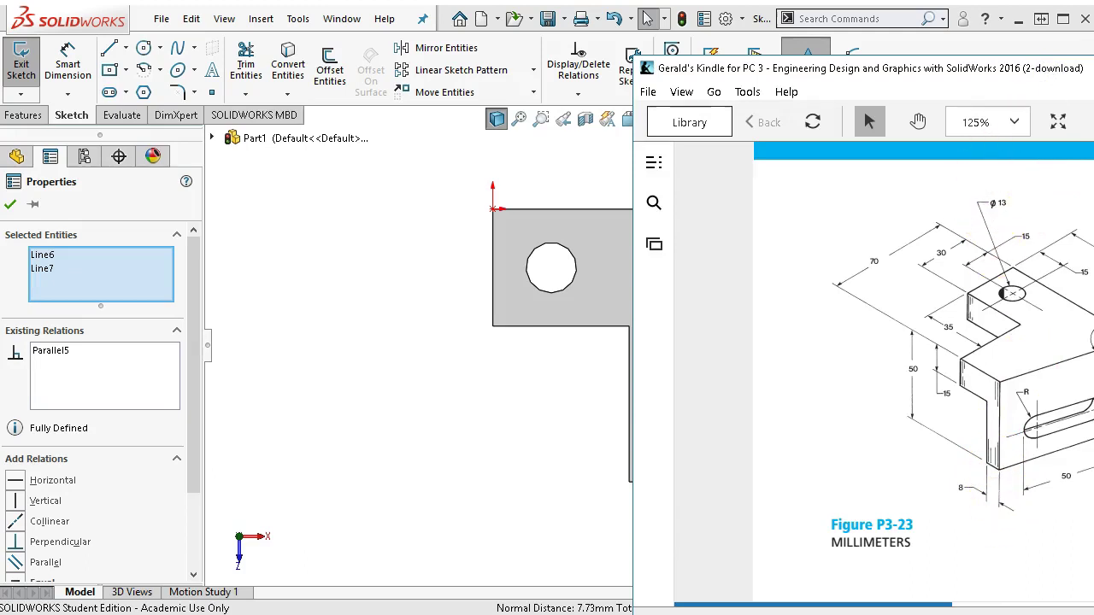
drag(1032, 54, 1092, 71)
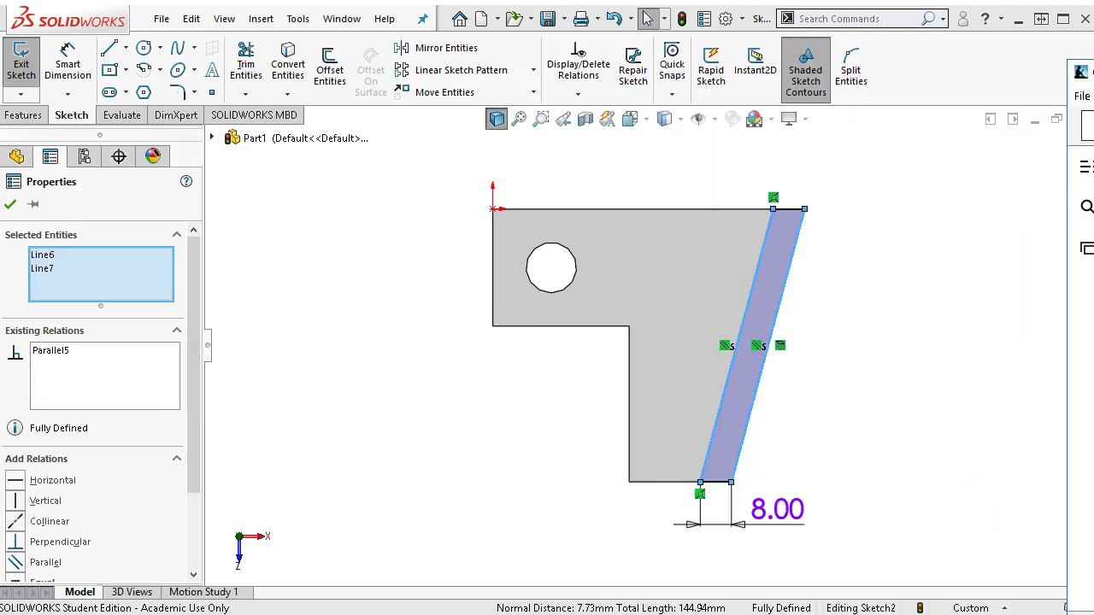
Add a driven 7.73 mm dimension between the two slanted lines, then view isometrically.
click(922, 360)
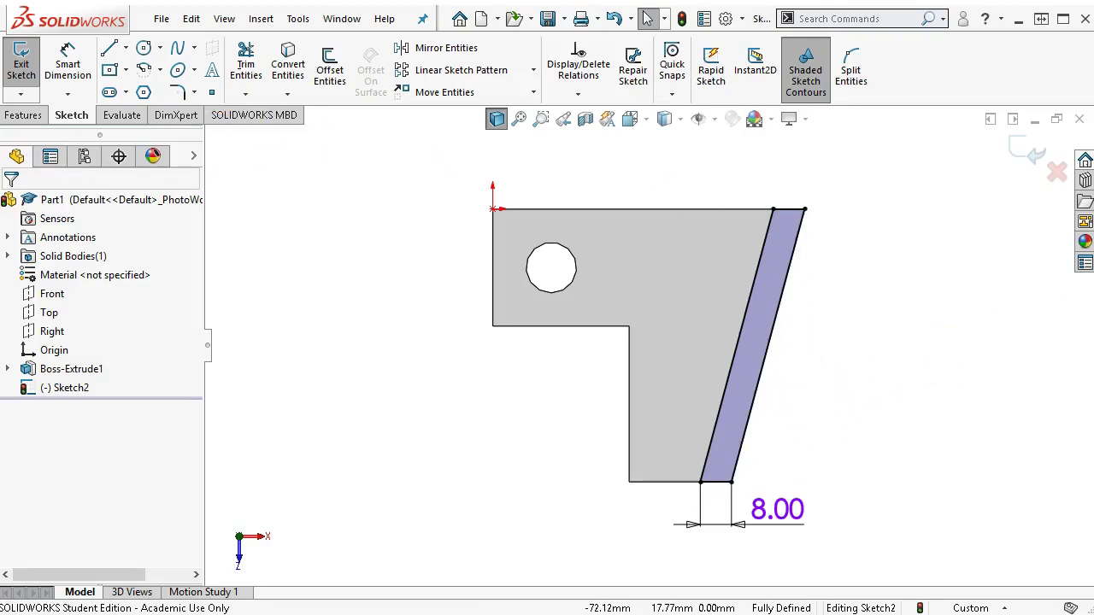
click(54, 75)
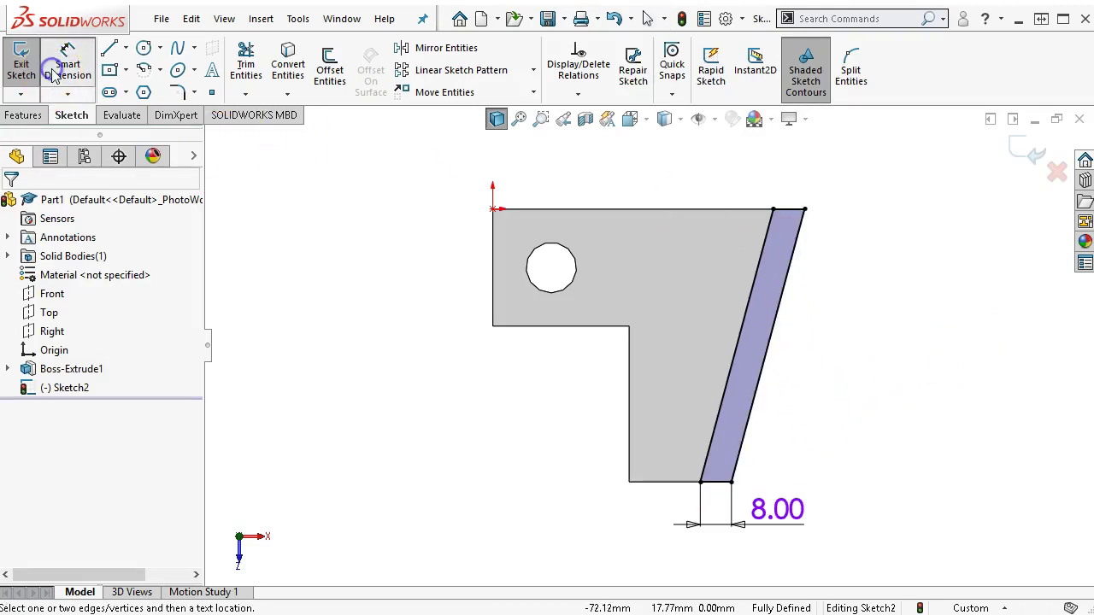
click(749, 296)
click(778, 313)
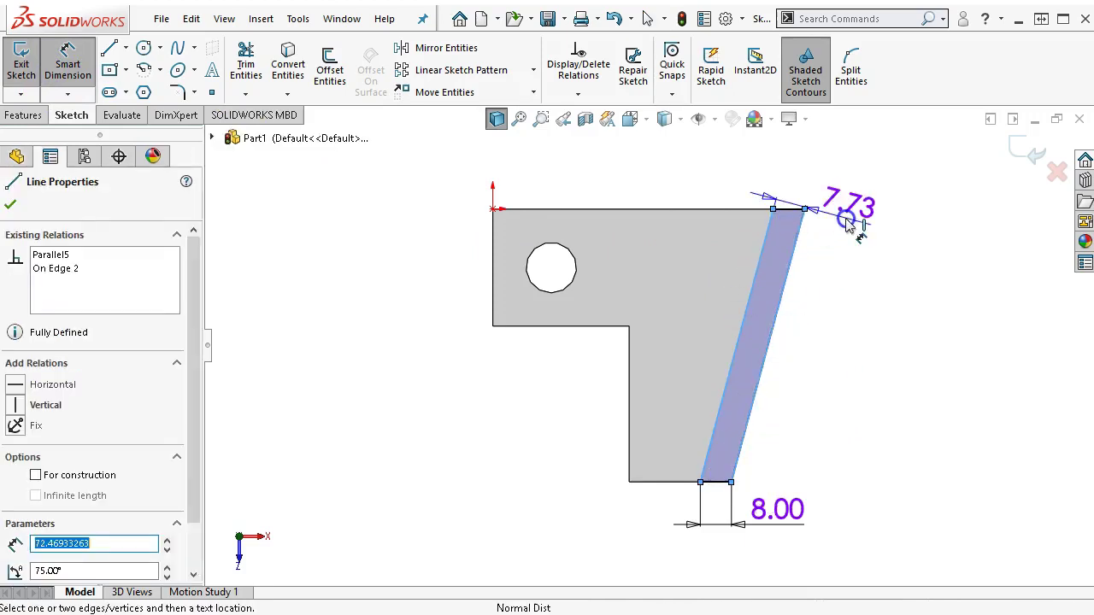
click(865, 212)
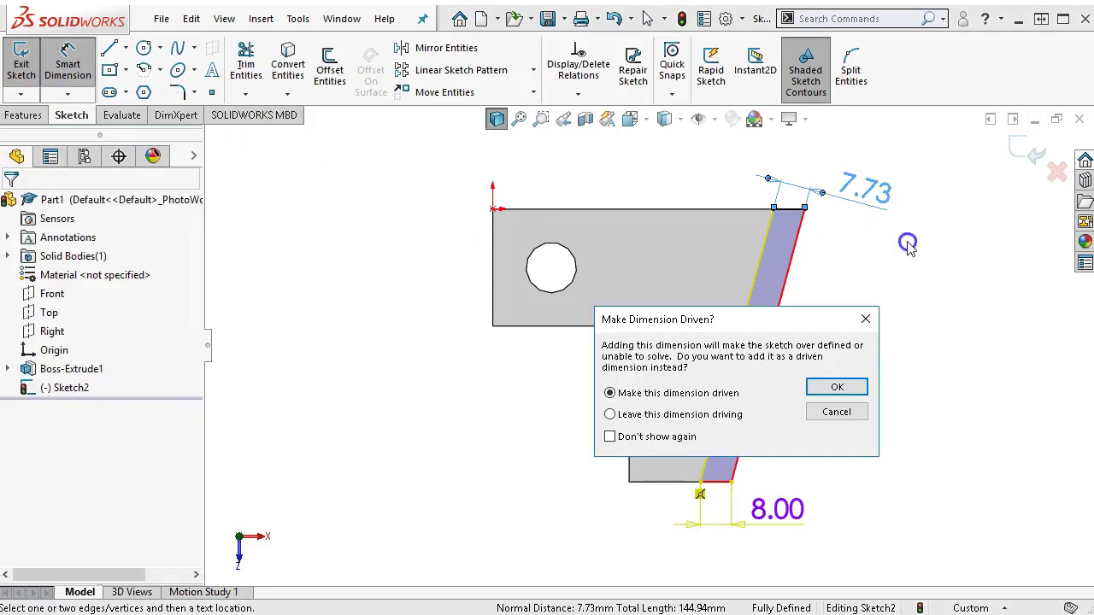
click(842, 387)
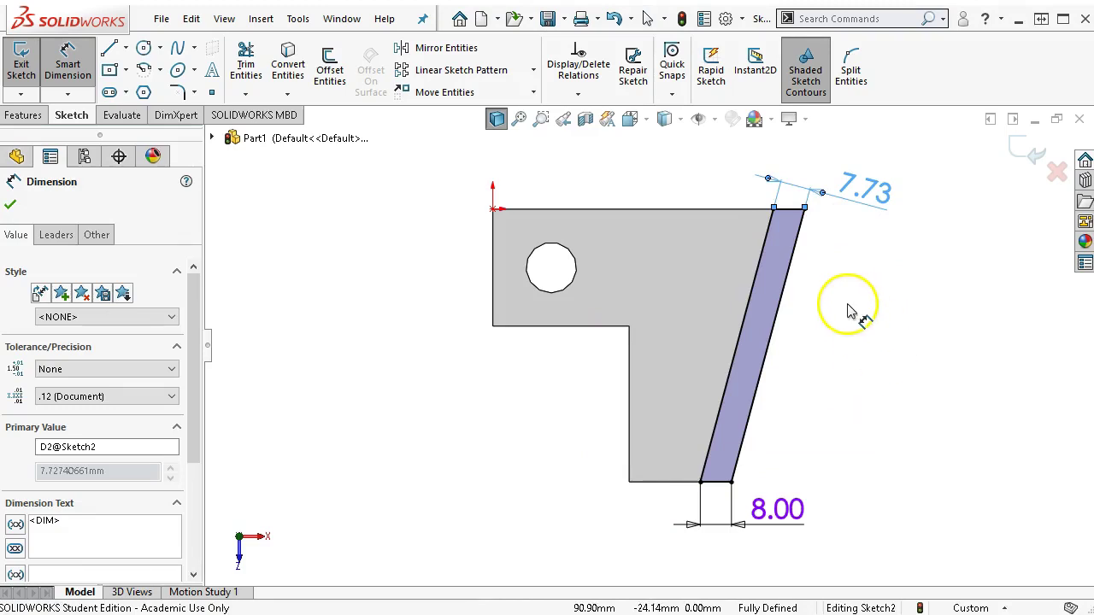
right_click(848, 311)
click(863, 359)
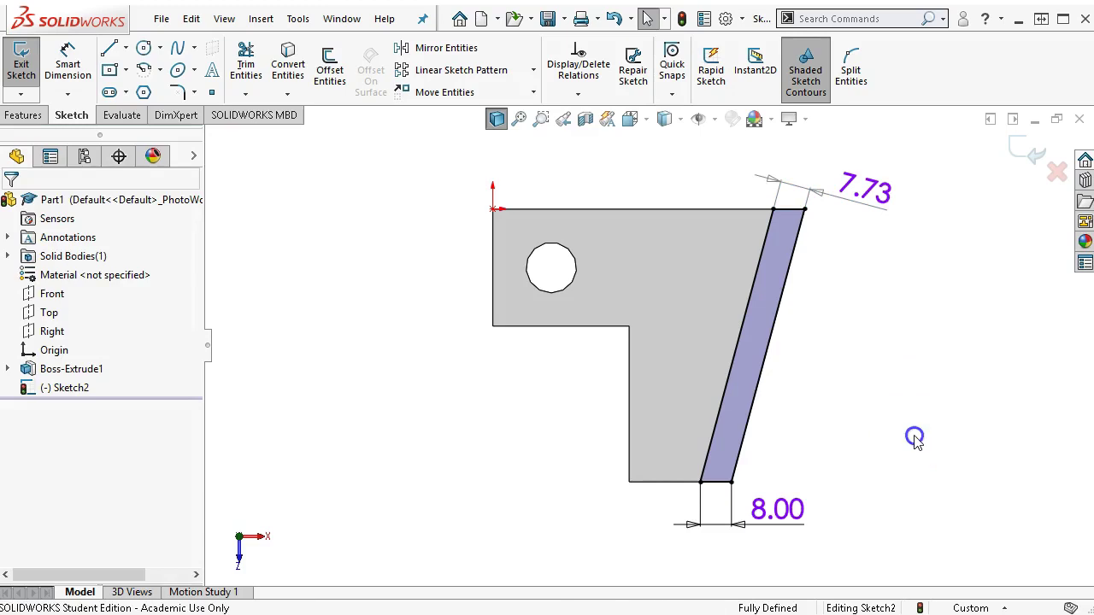
key(ctrl+7)
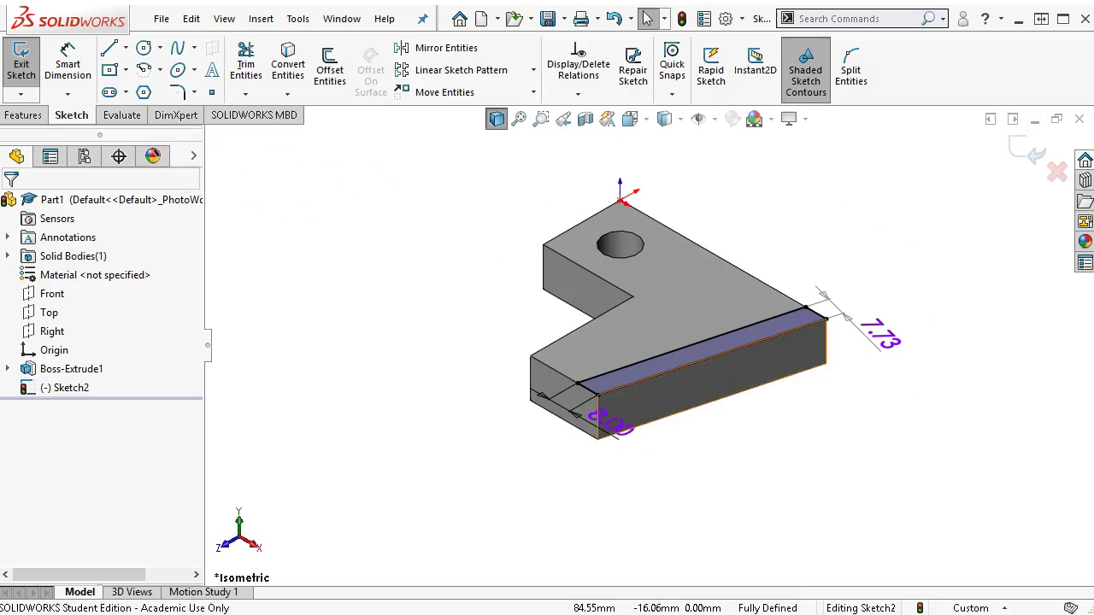
Extrude Sketch2's strip in the reversed direction to a 50 mm blind depth as Boss-Extrude2.
click(19, 115)
click(30, 65)
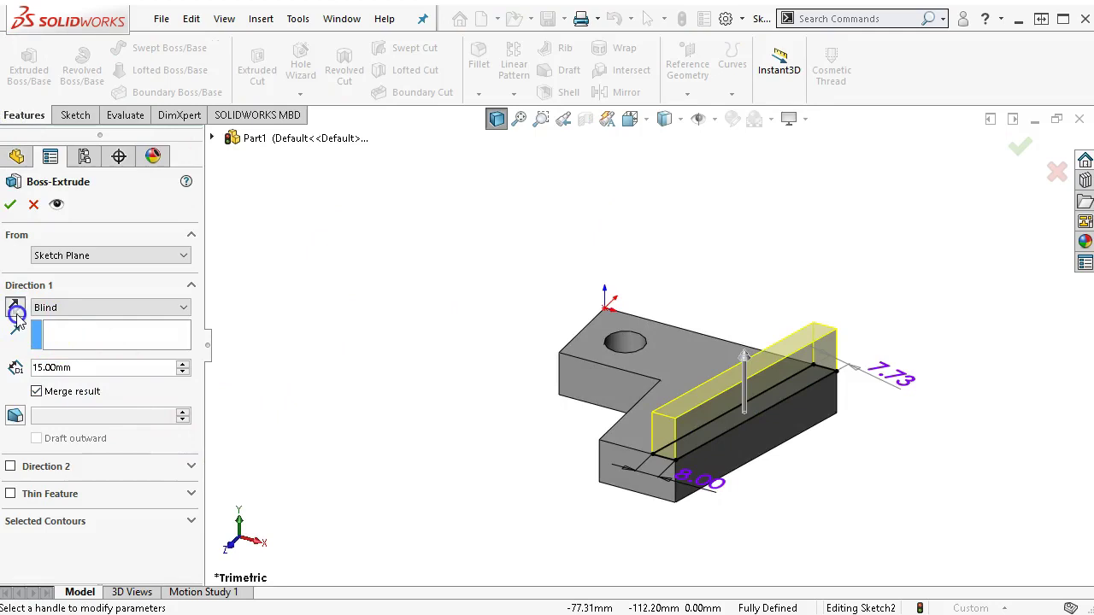
click(15, 311)
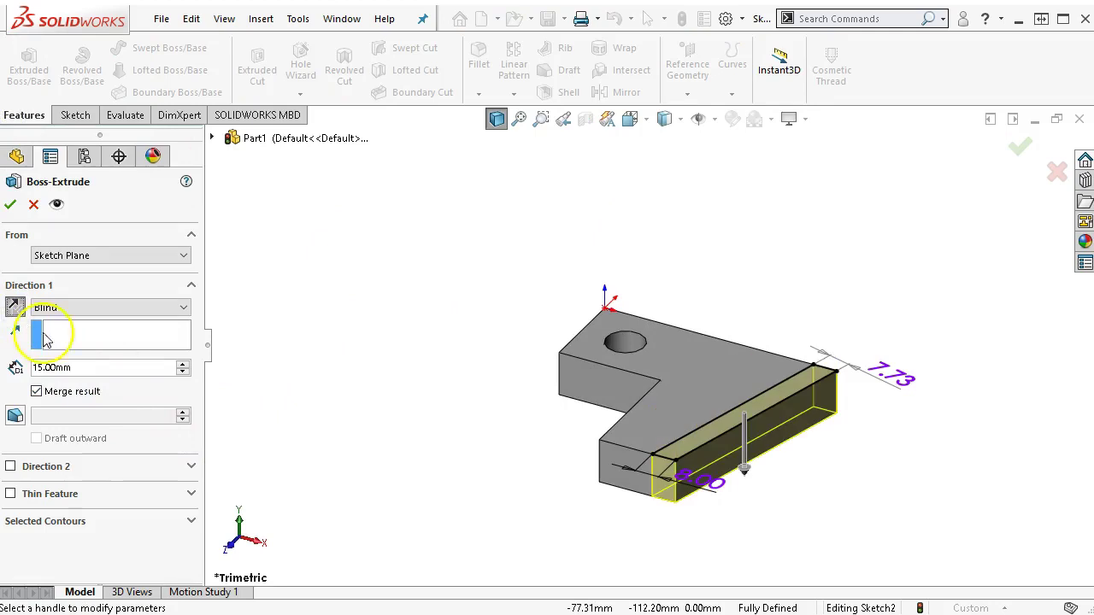
click(74, 371)
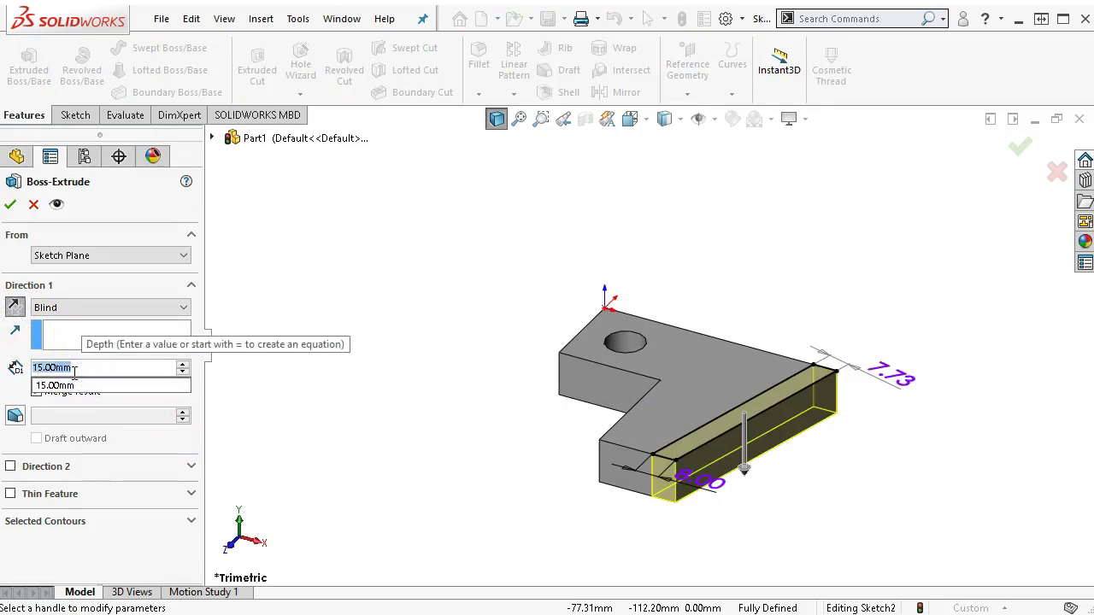
text(50)
key(Return)
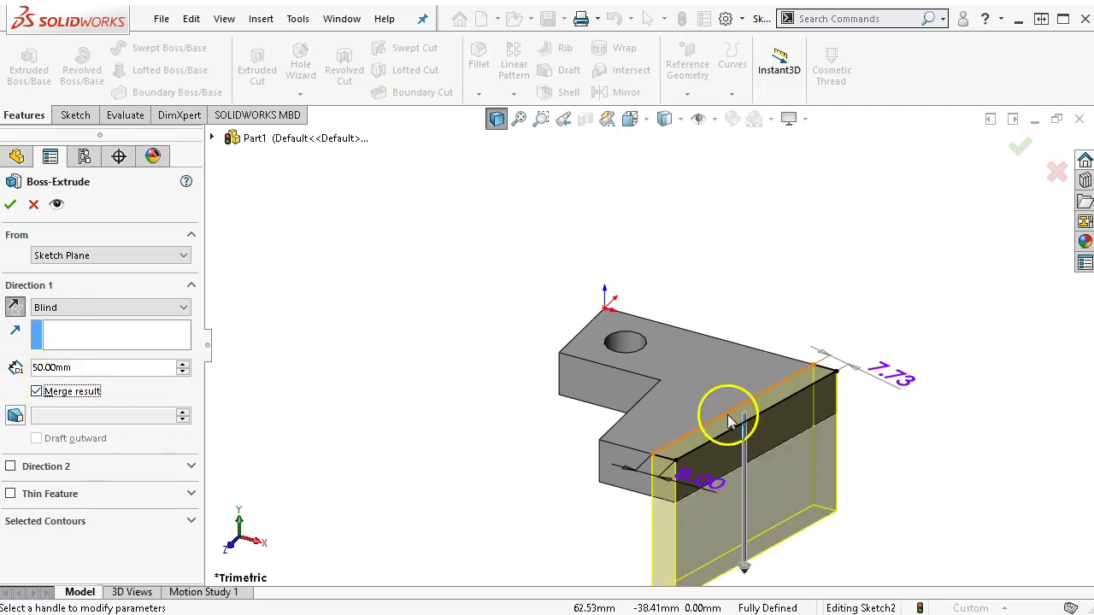
ctrl+middle_drag(713, 499, 677, 414)
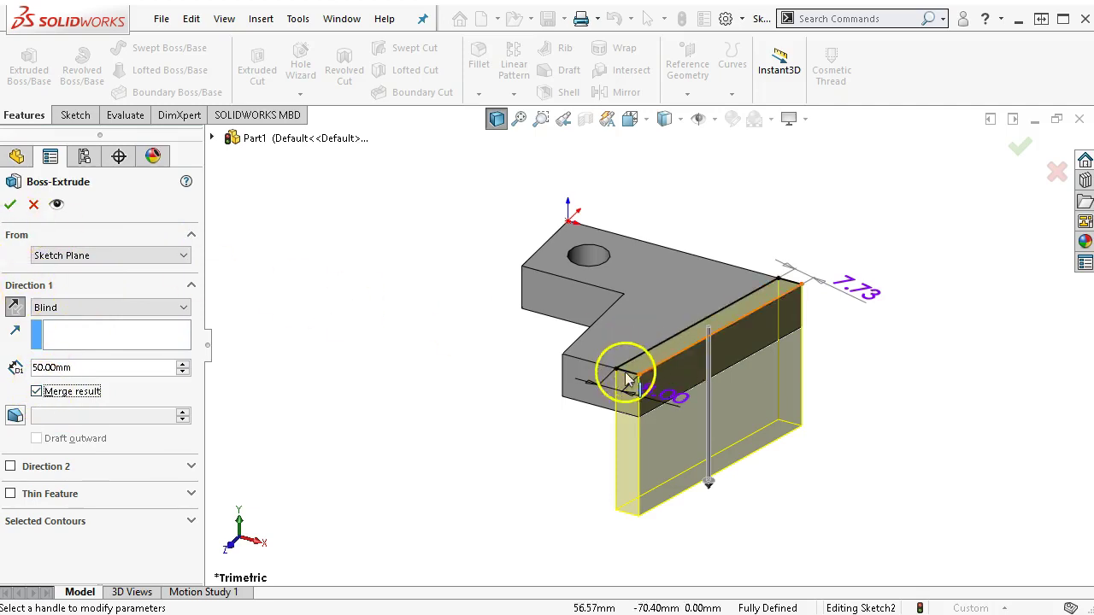
click(11, 206)
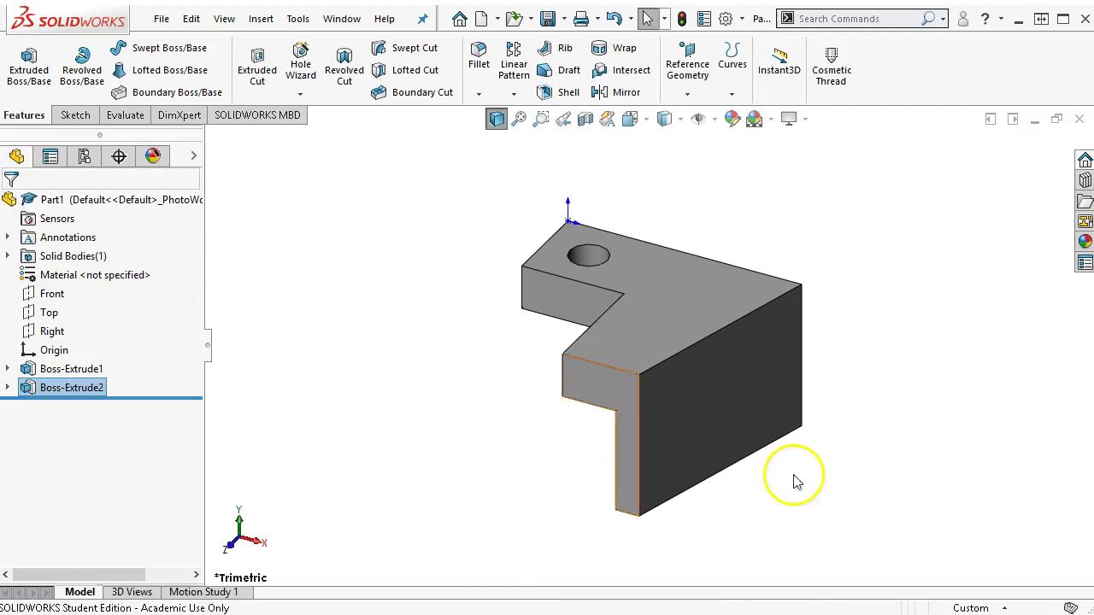
Start a sketch on the wall's front face and draw a horizontal straight slot.
click(719, 416)
click(793, 366)
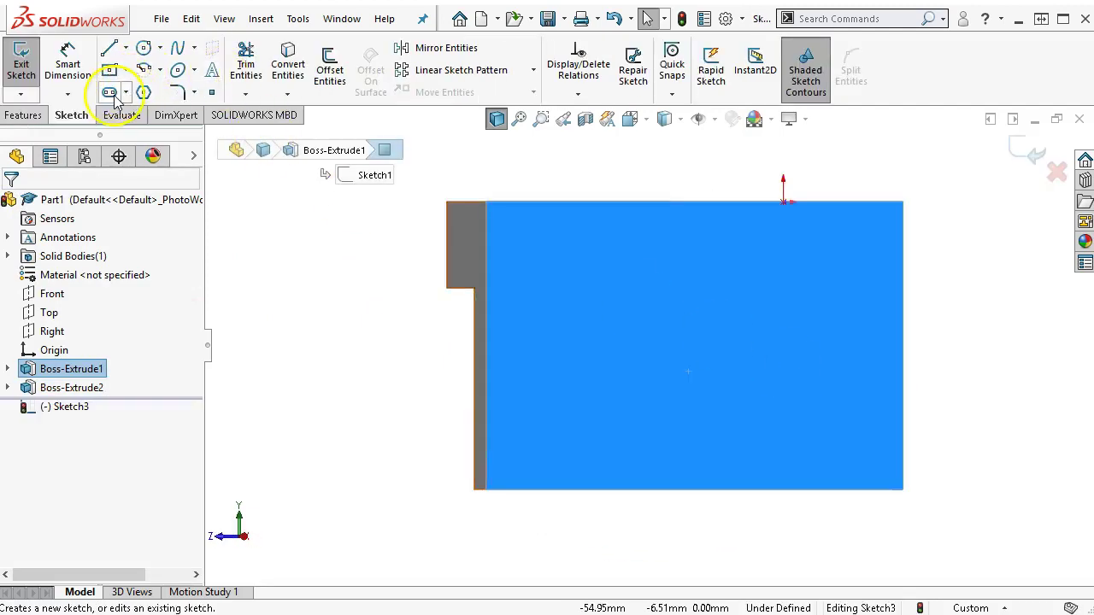
click(109, 92)
click(610, 418)
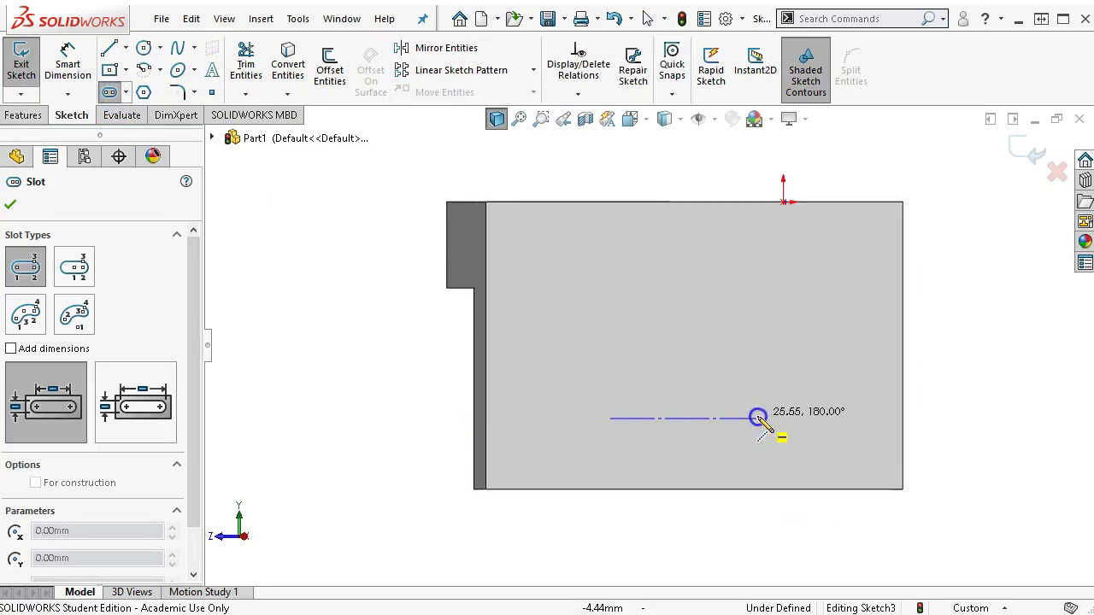
click(783, 418)
click(810, 395)
right_click(952, 329)
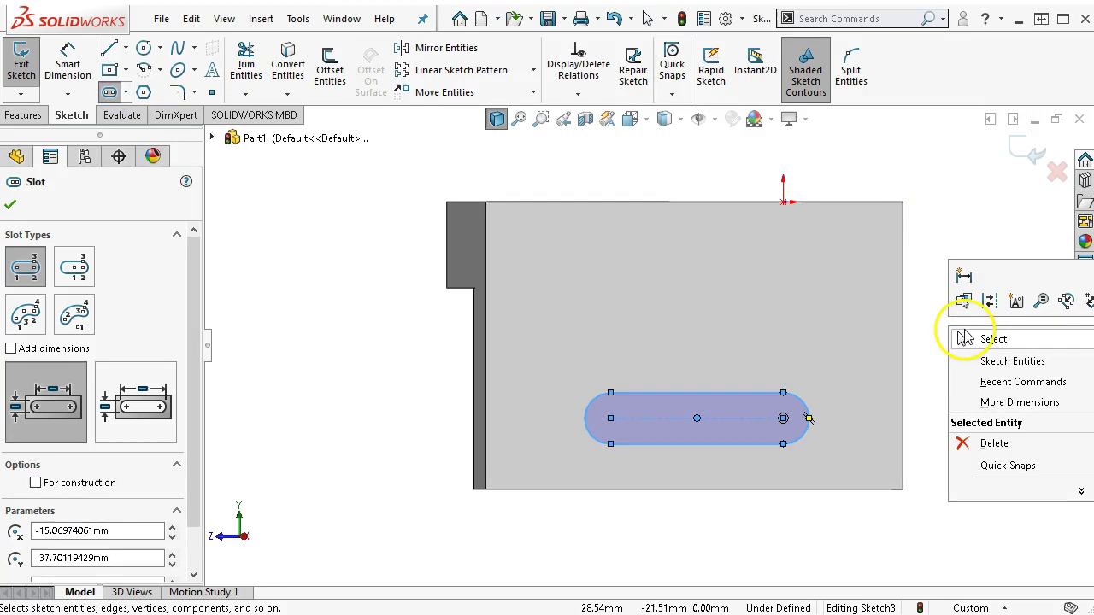
Dimension the slot 12 mm wide, with its lower edge 10 mm above the bottom edge.
click(963, 276)
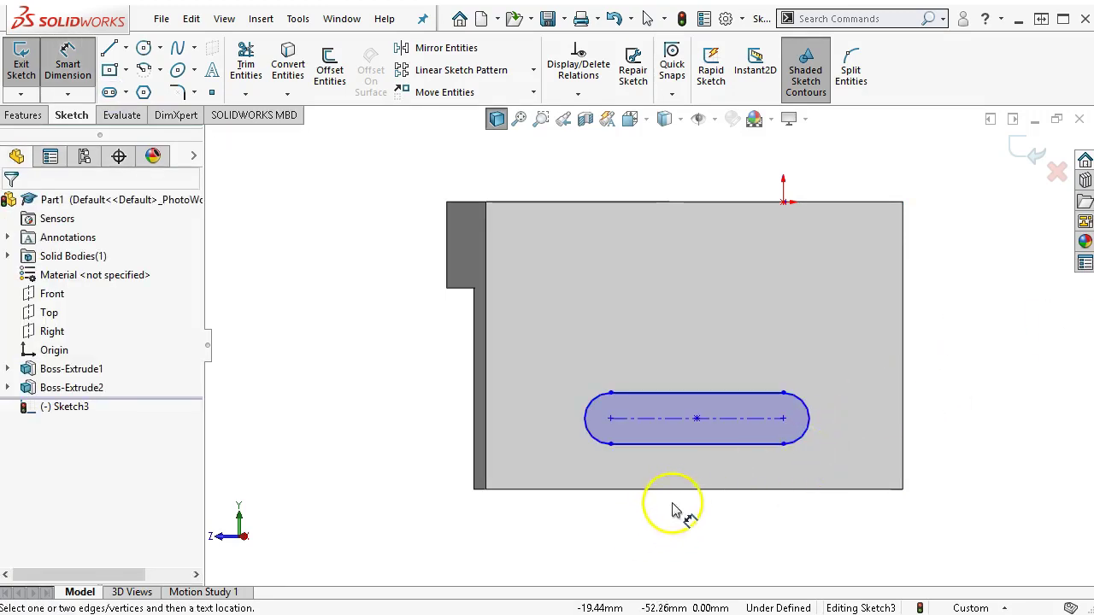
click(708, 445)
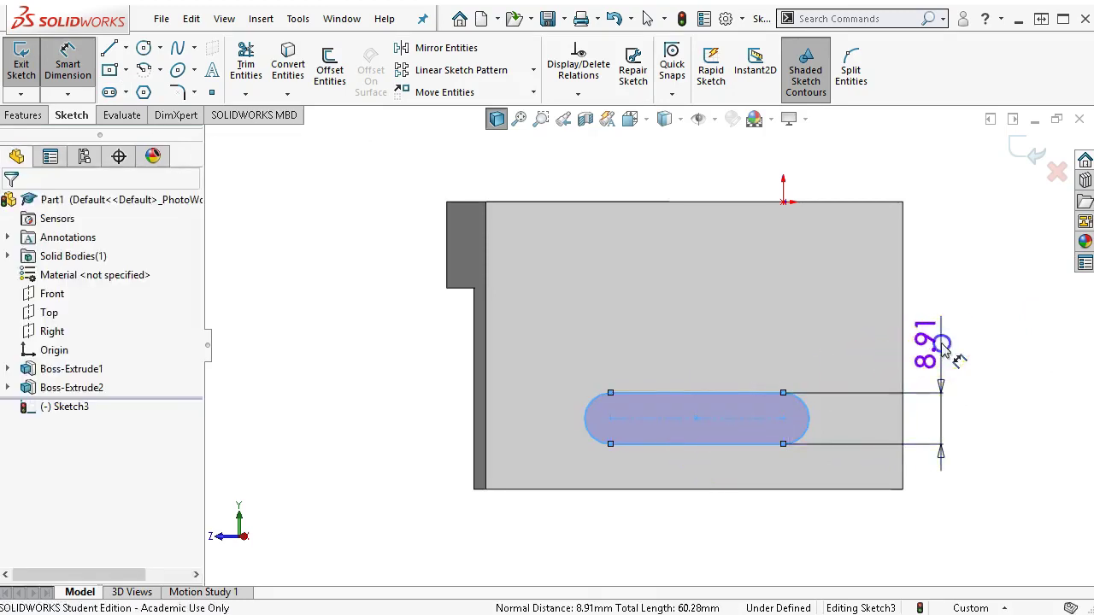
click(943, 347)
text(12)
key(Return)
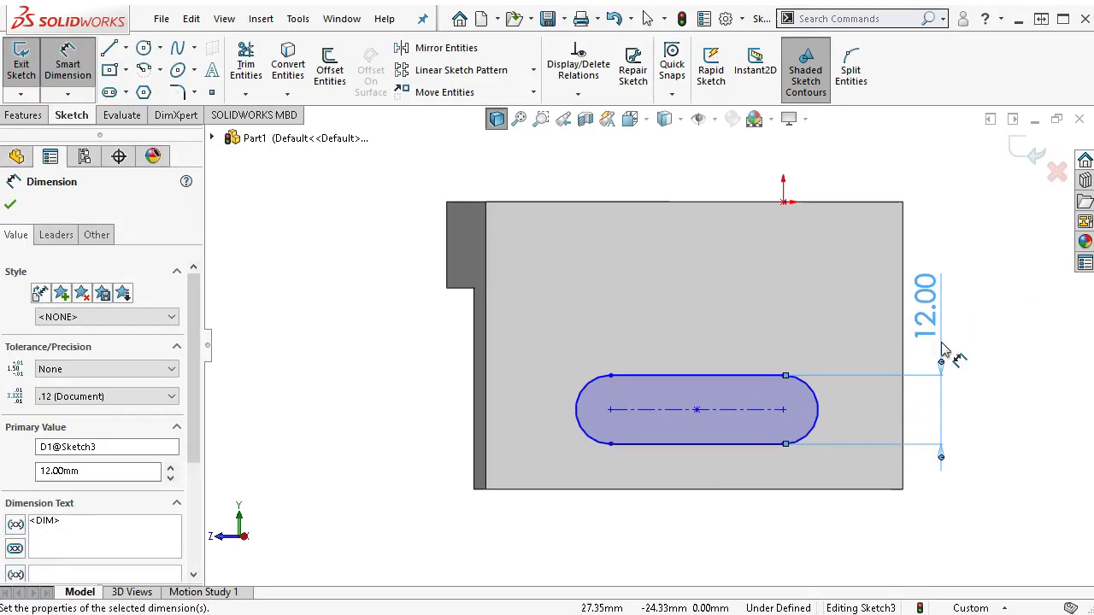
click(753, 489)
click(757, 444)
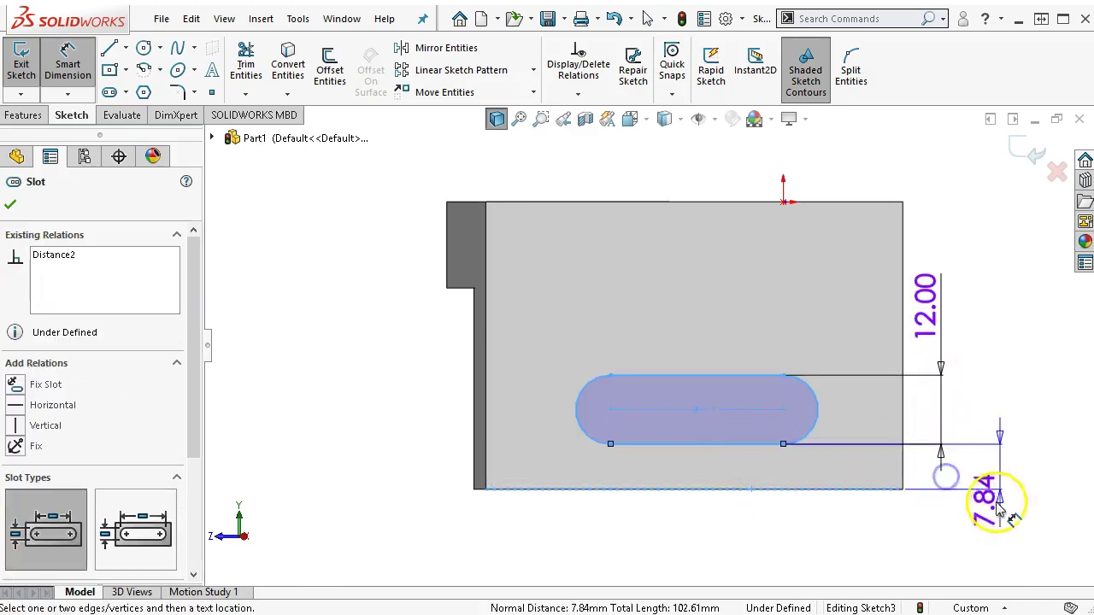
click(966, 529)
text(10)
key(Return)
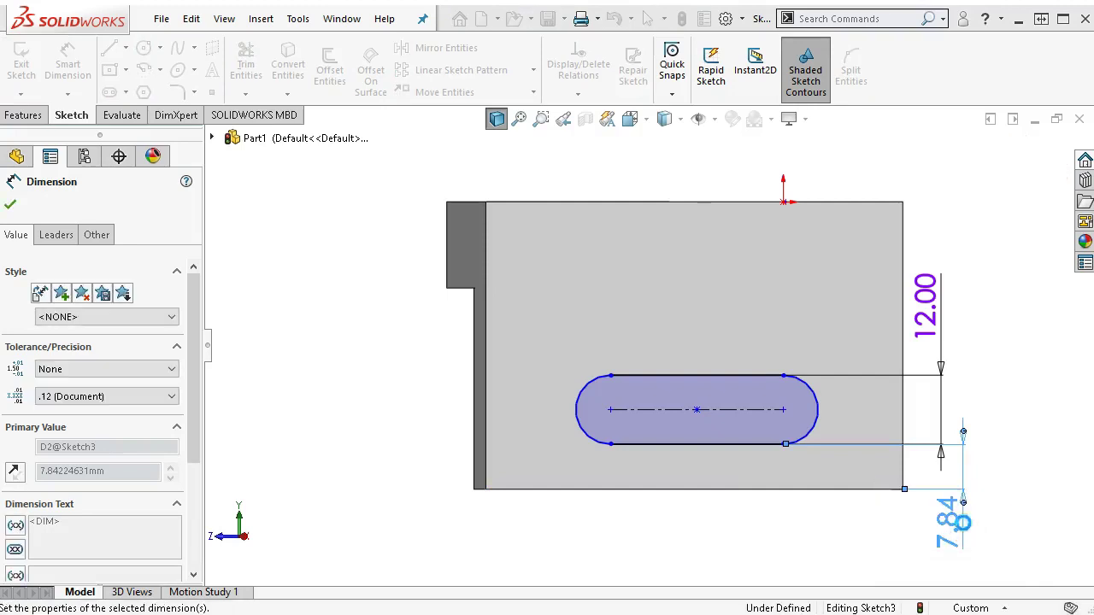
click(844, 498)
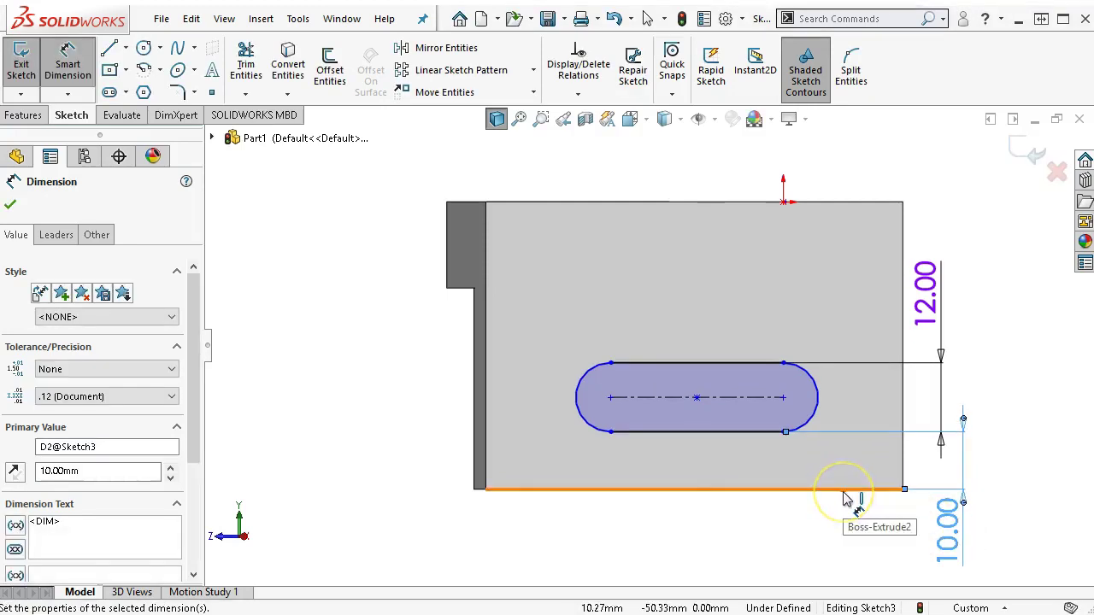
mouse_move(860, 490)
mouse_down()
mouse_move(610, 464)
mouse_move(586, 424)
mouse_move(664, 378)
mouse_move(616, 459)
mouse_move(581, 430)
mouse_up()
Dimension the slot arc-to-arc with Max/Max arc condition at 50 mm overall length.
click(581, 430)
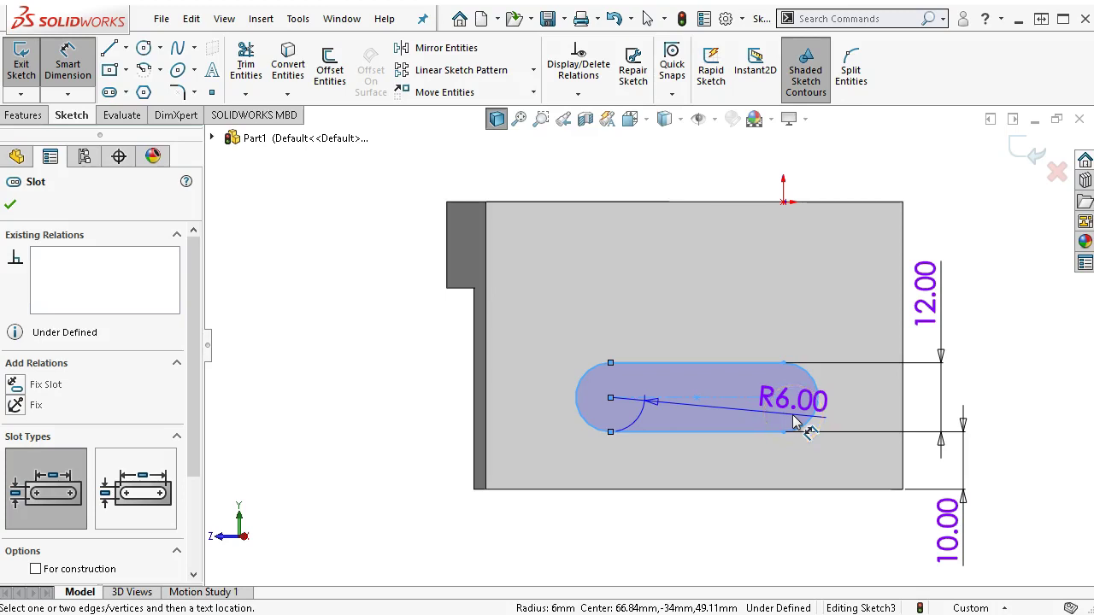
drag(793, 419, 816, 417)
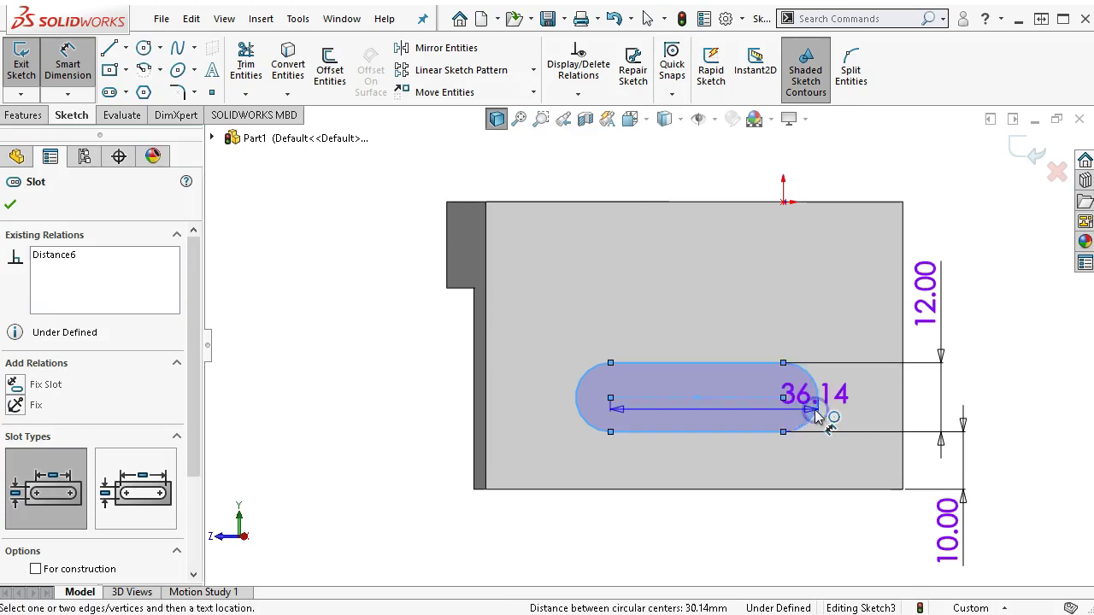
click(741, 538)
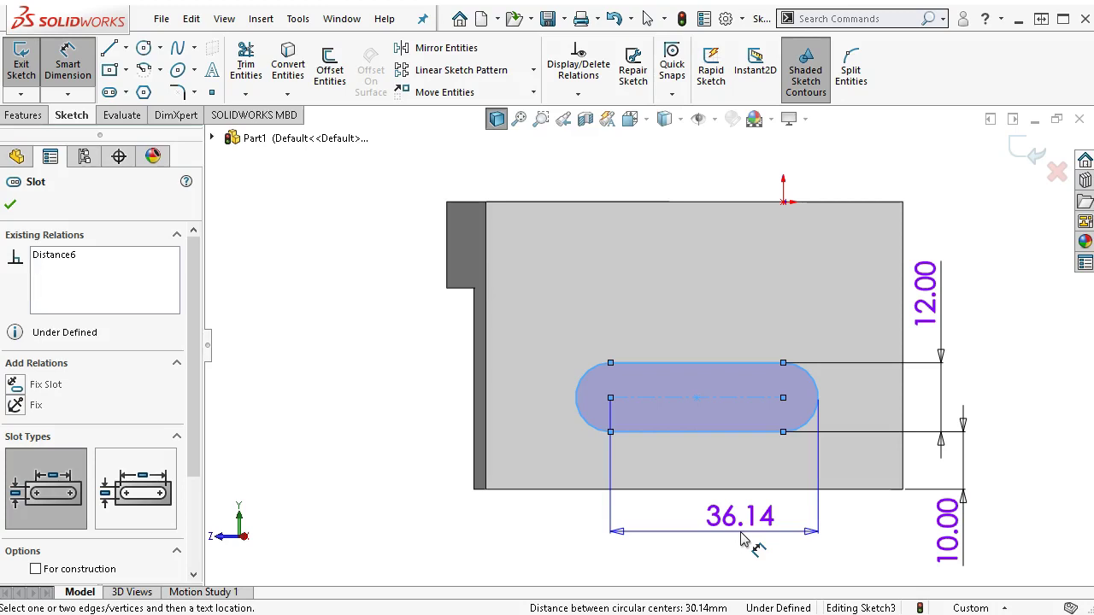
double_click(697, 526)
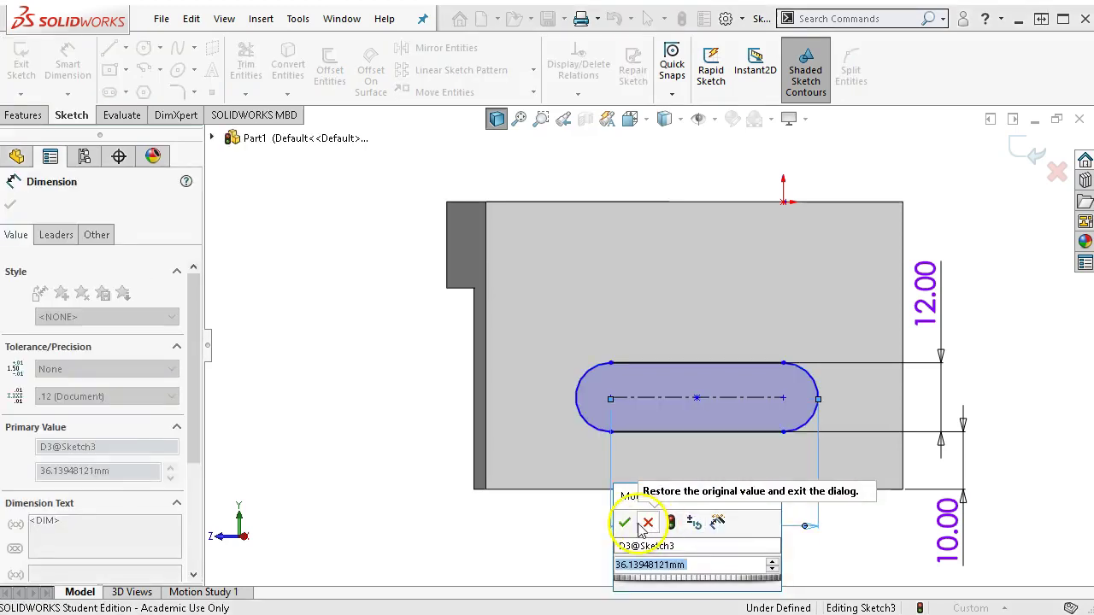
click(625, 523)
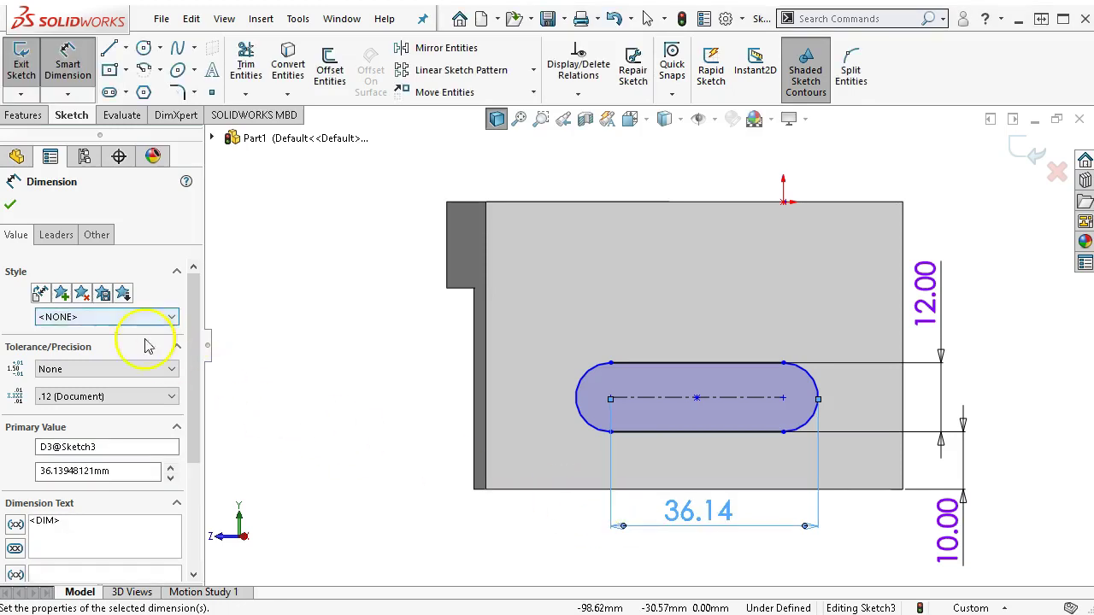
click(55, 235)
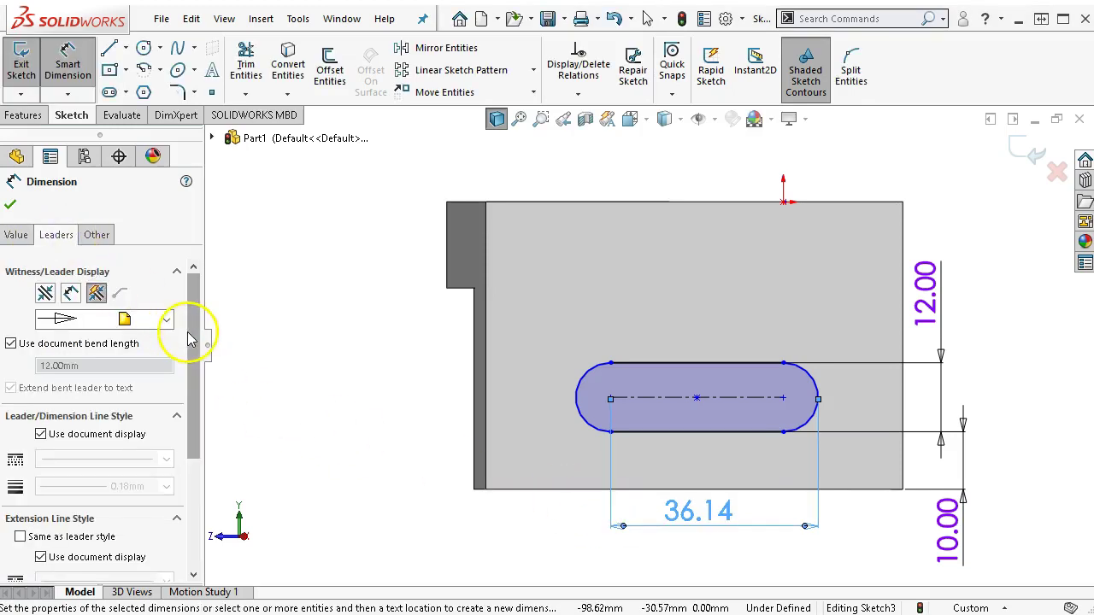
drag(193, 342, 206, 502)
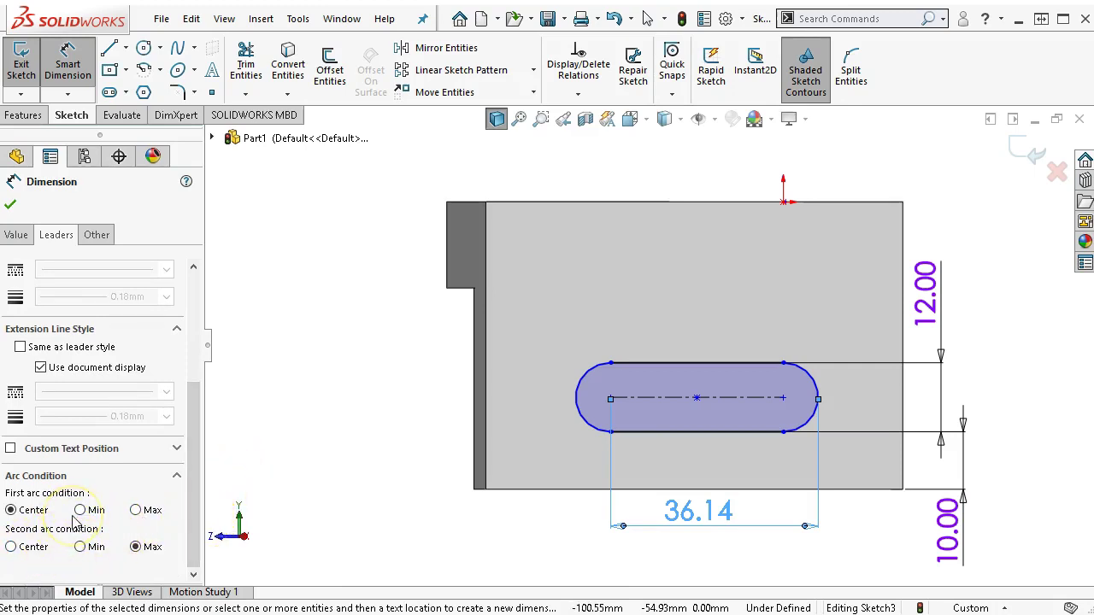
click(136, 511)
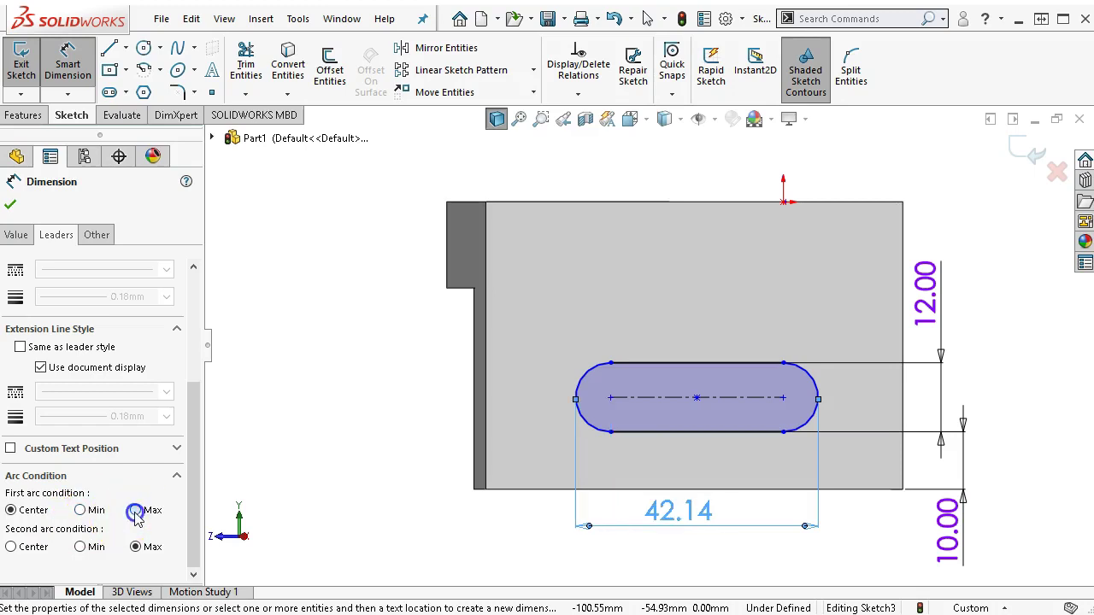
double_click(666, 511)
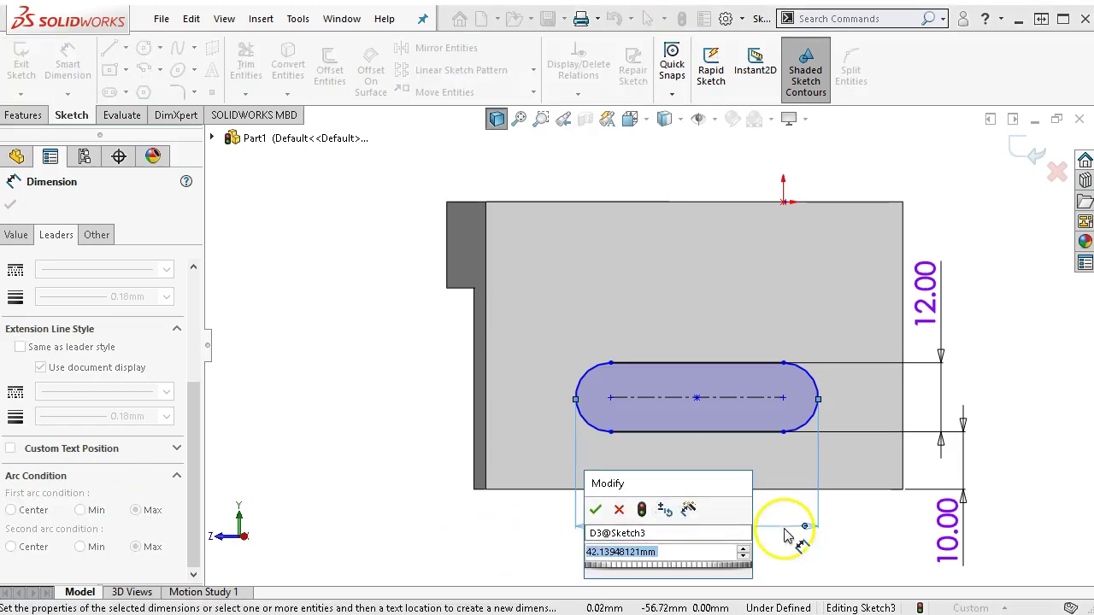
text(50)
key(Return)
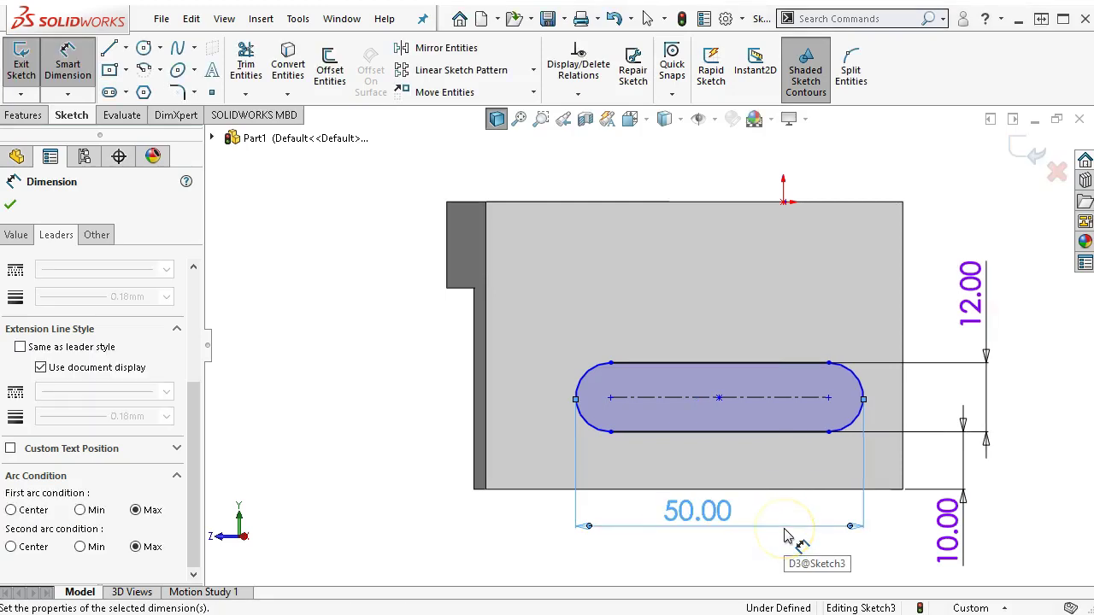
Dimension the slot's right arc 15 mm from the part's right edge.
drag(896, 434, 882, 420)
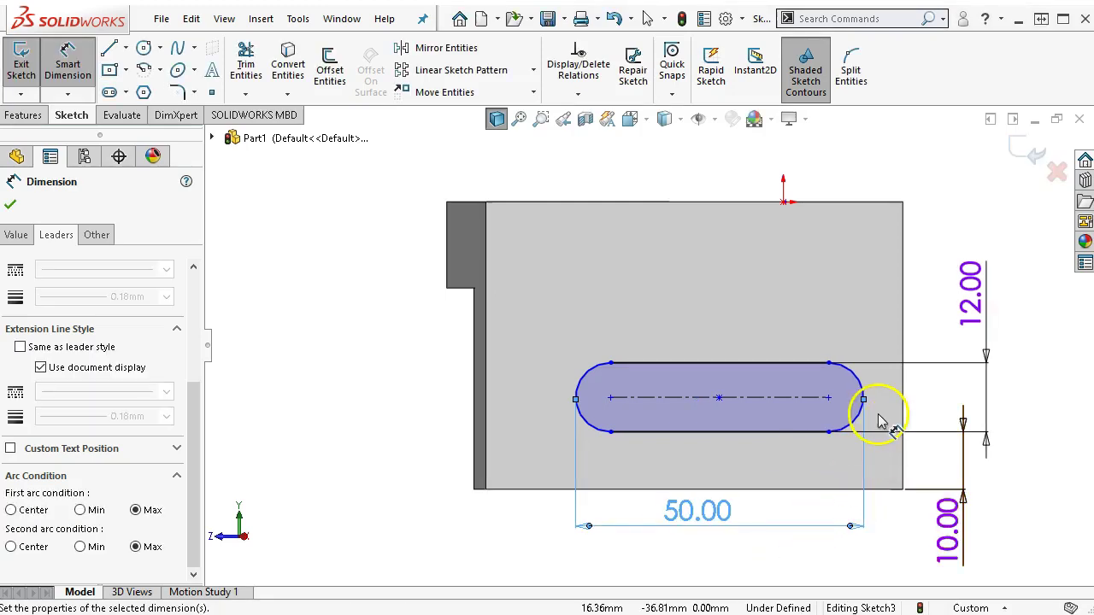
key(f)
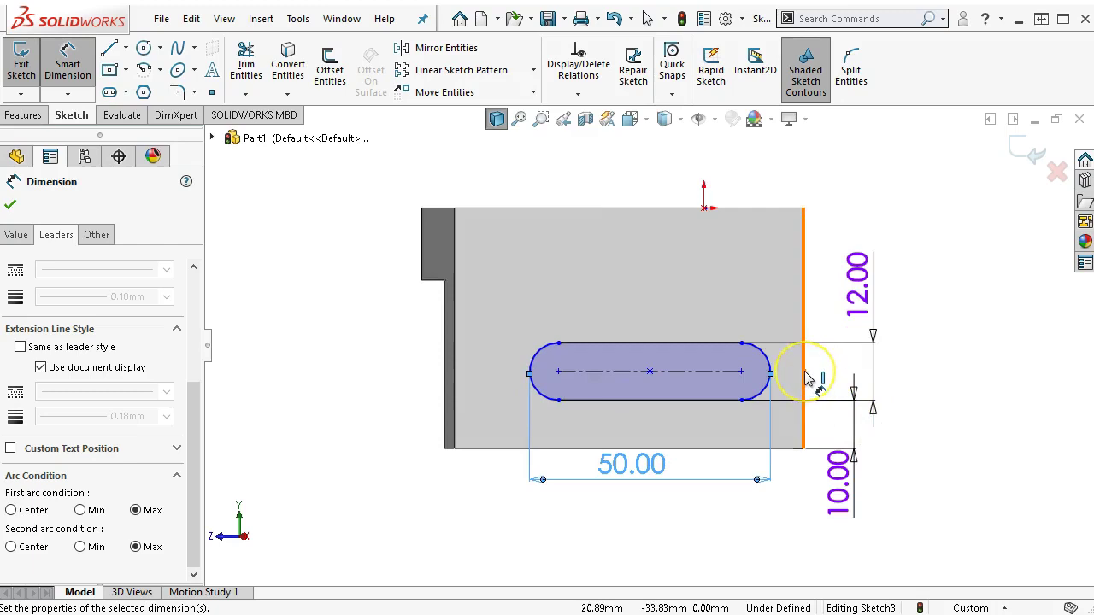
click(805, 379)
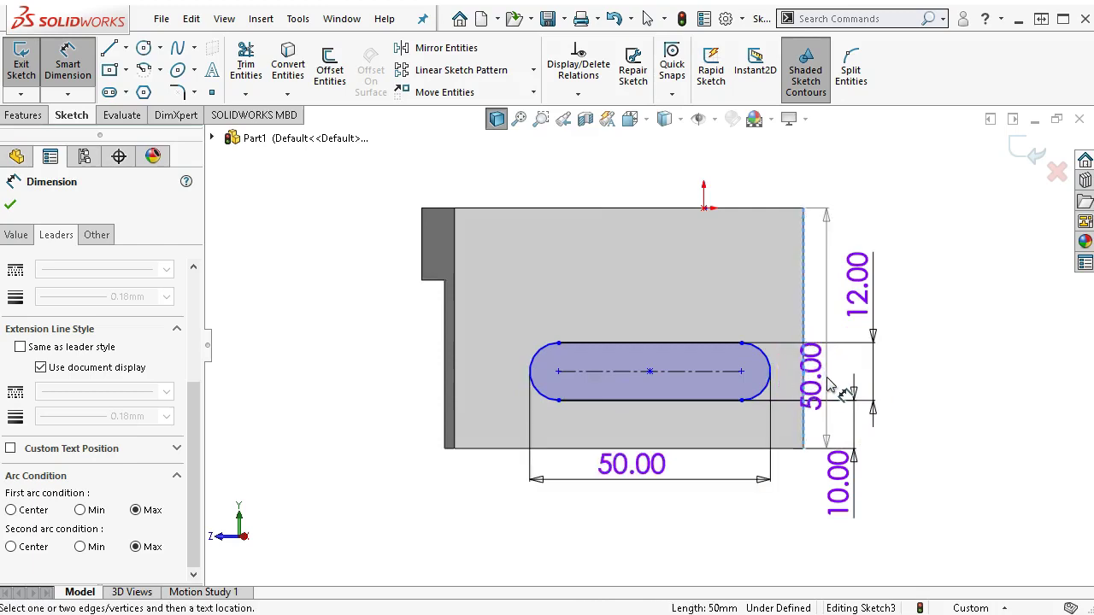
click(765, 380)
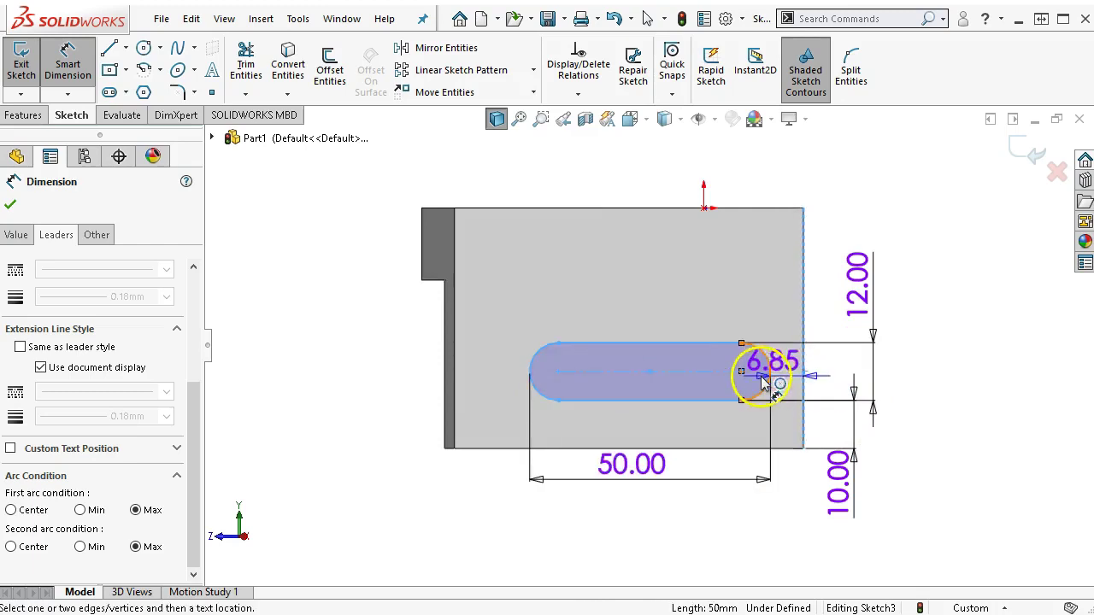
click(769, 389)
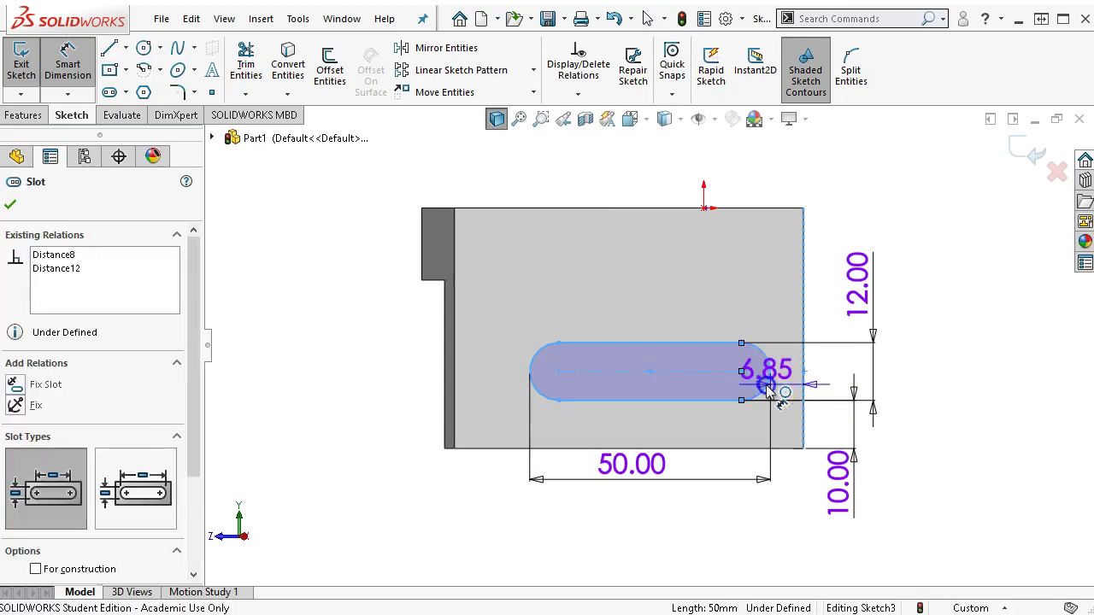
click(793, 523)
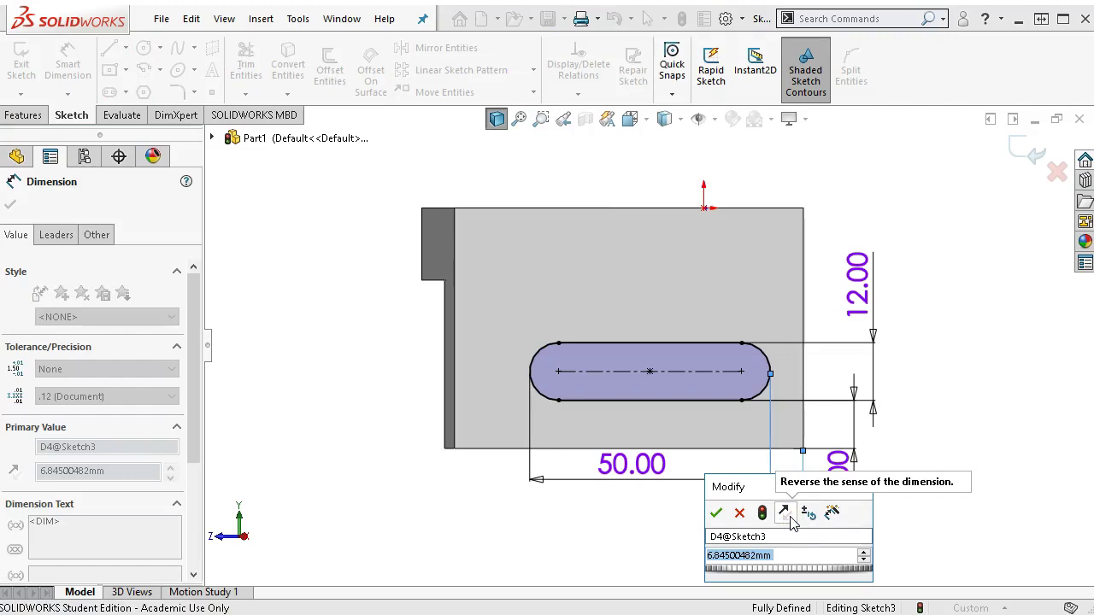
text(15)
key(Return)
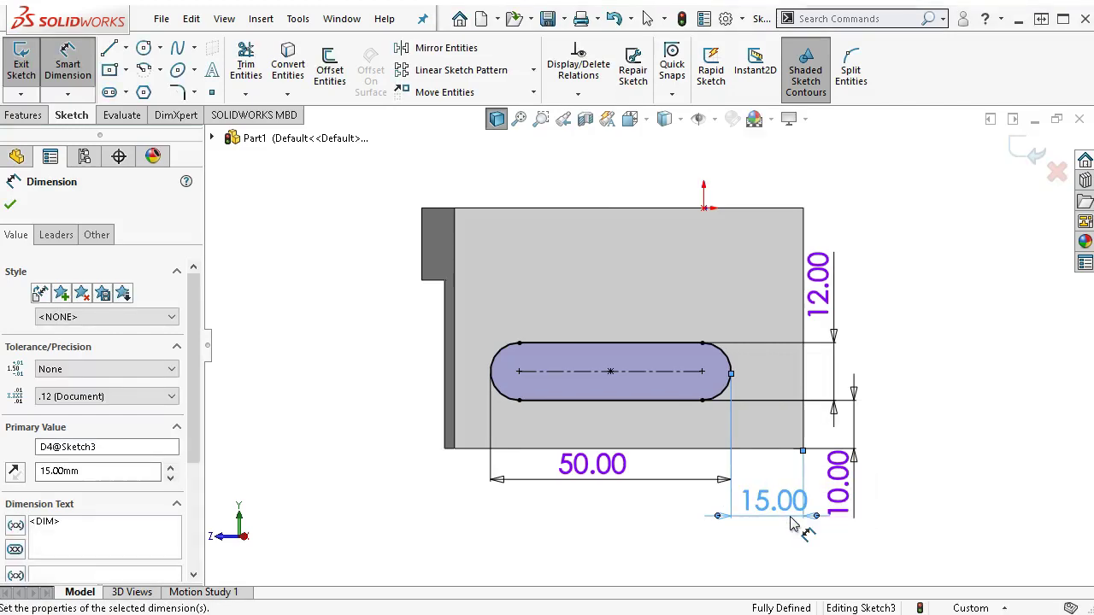
Rotate the view to 3-D and exit the dimension tool back to Select.
click(437, 475)
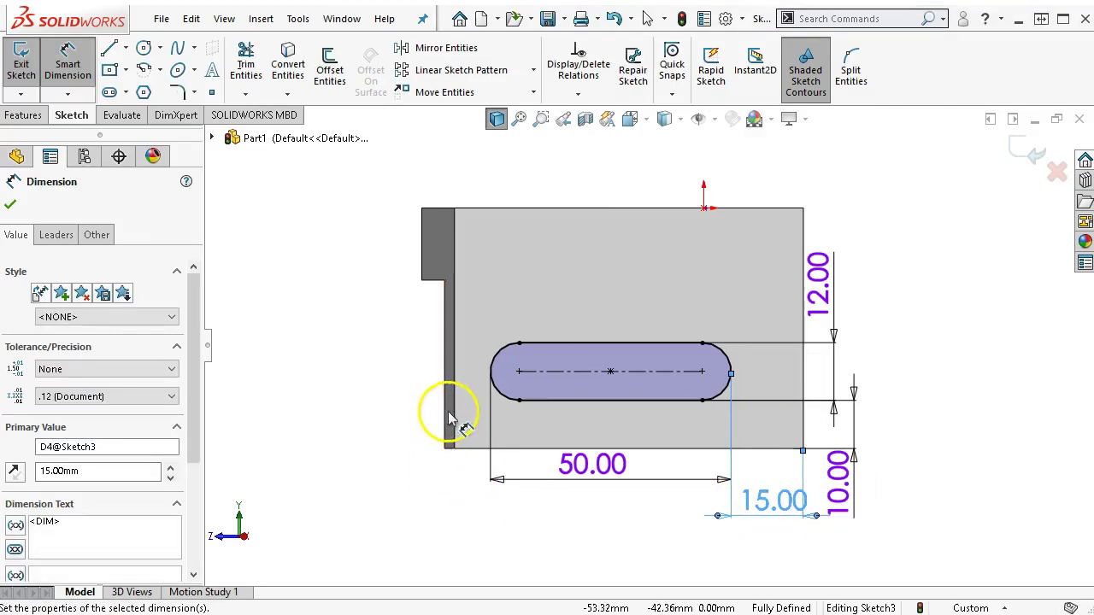
middle_drag(436, 414, 488, 531)
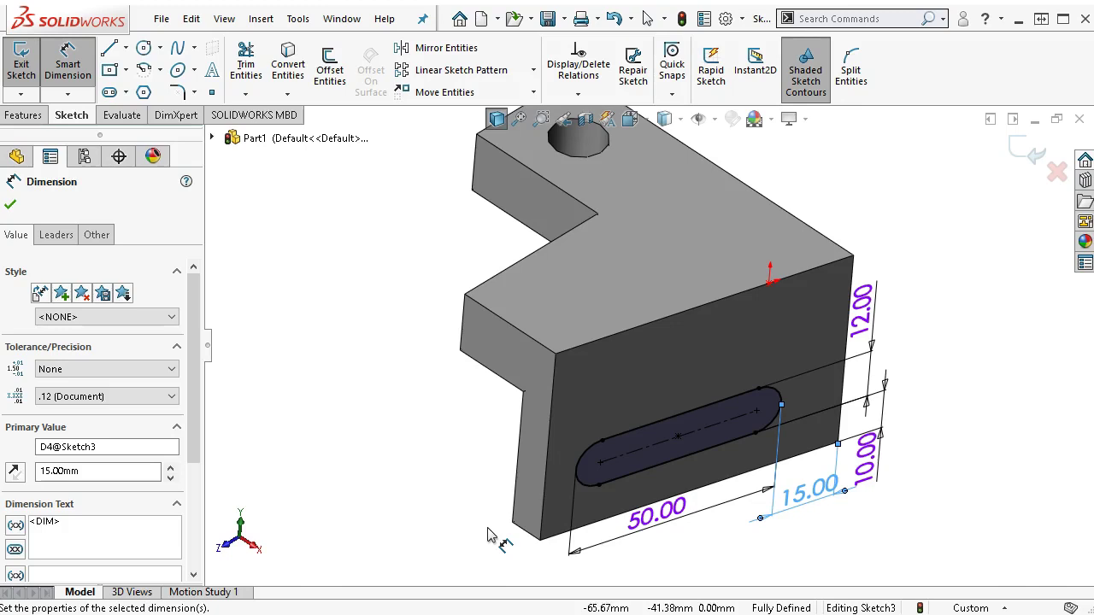
right_click(911, 225)
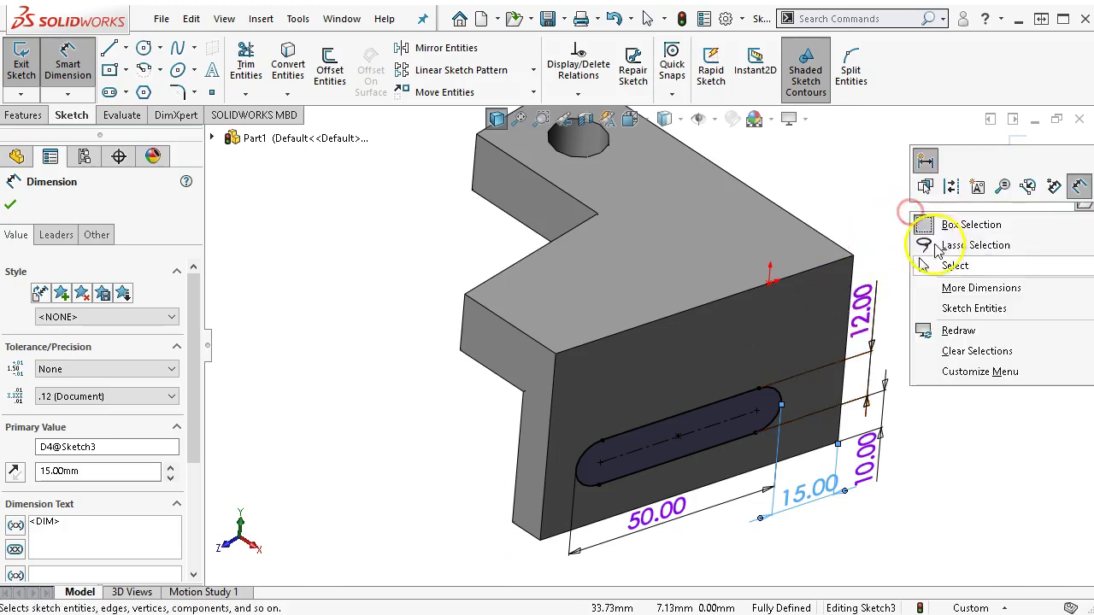
click(949, 264)
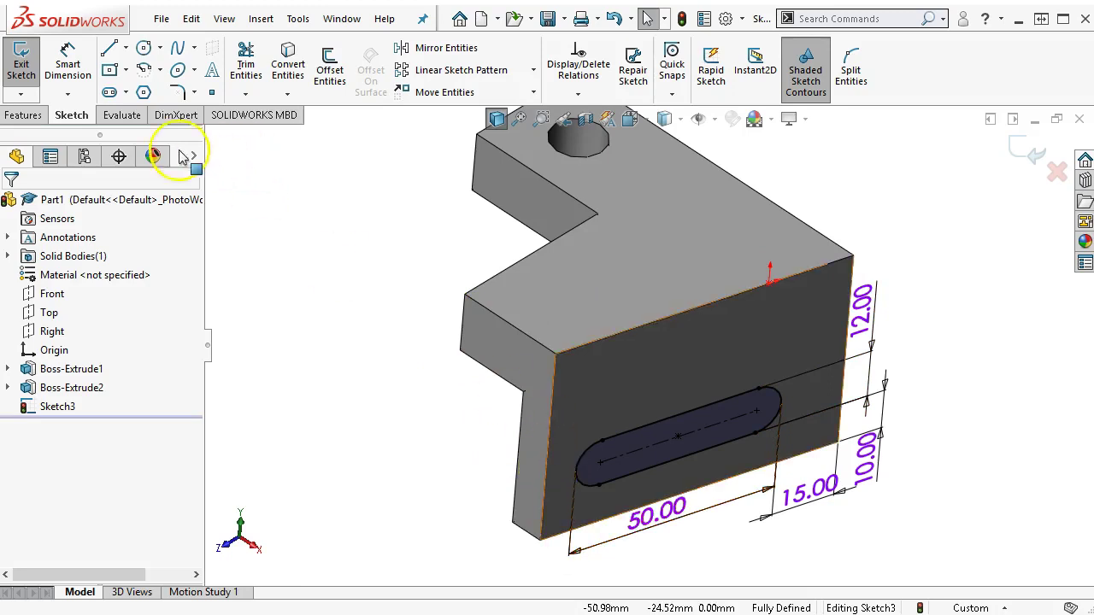
Cut-extrude the slot sketch with the Up To Next end condition.
click(17, 115)
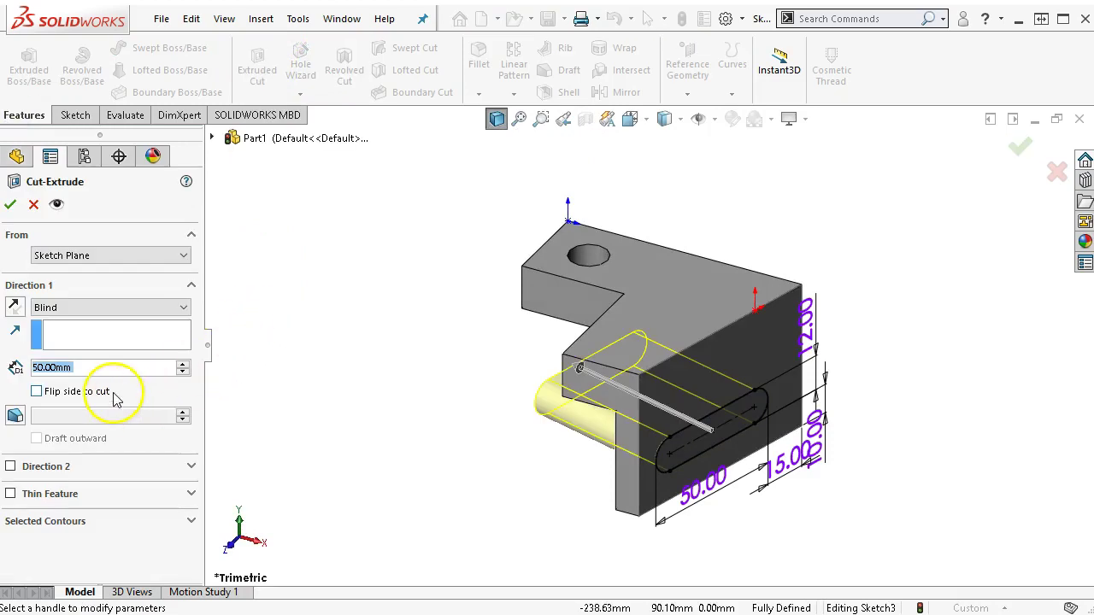
click(73, 307)
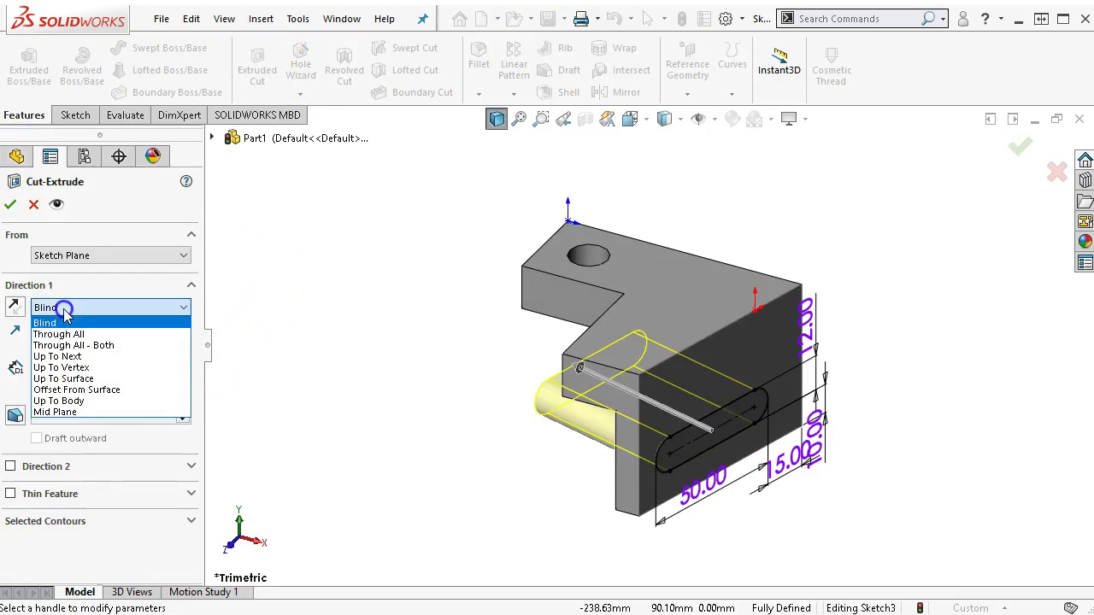
click(59, 356)
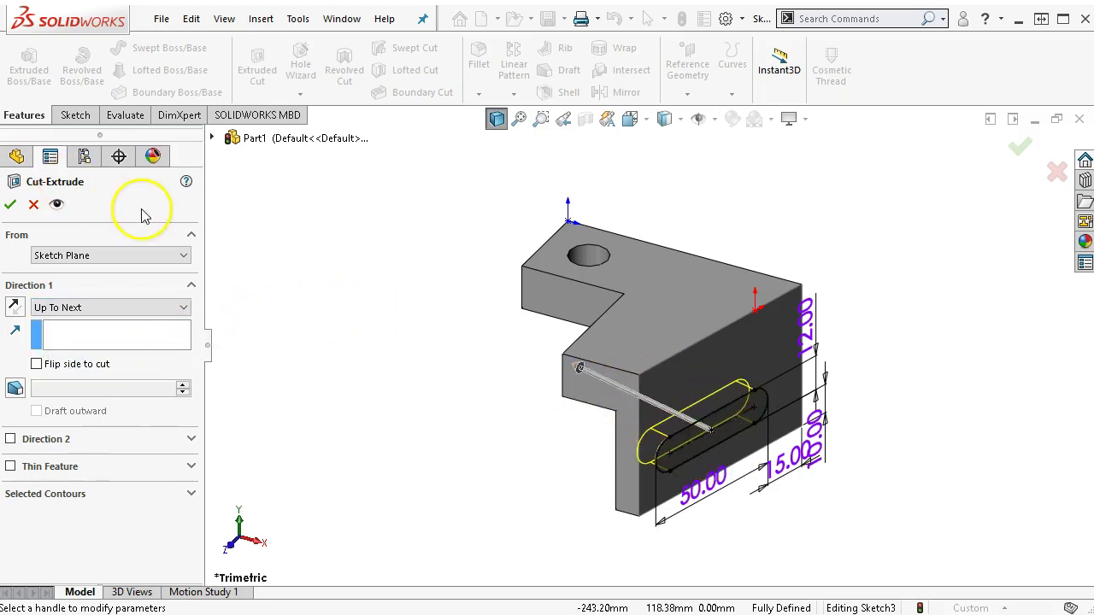
click(10, 205)
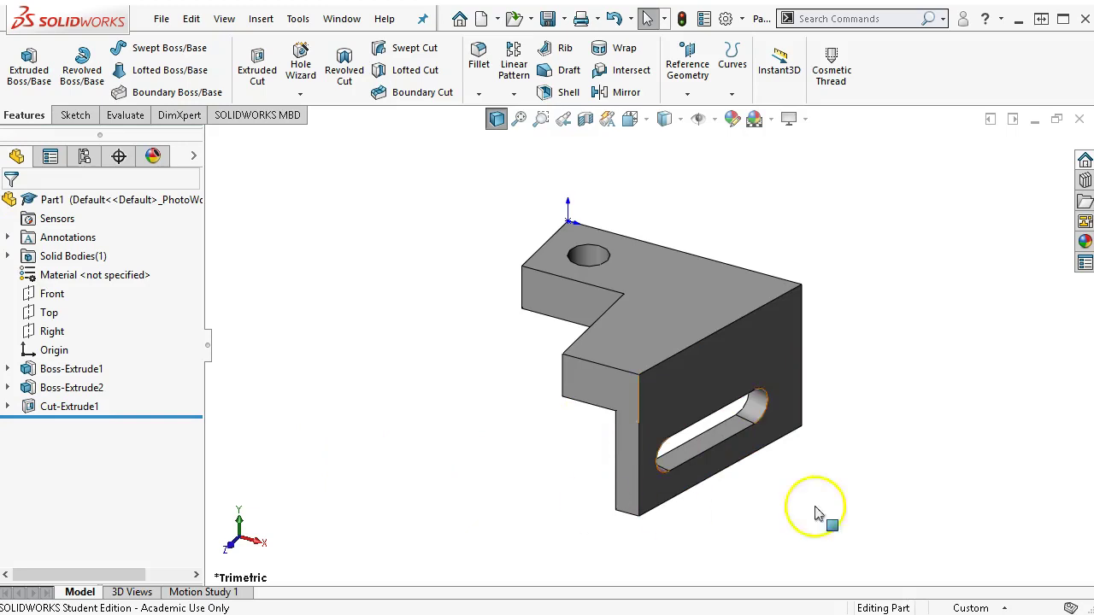
key(ctrl+7)
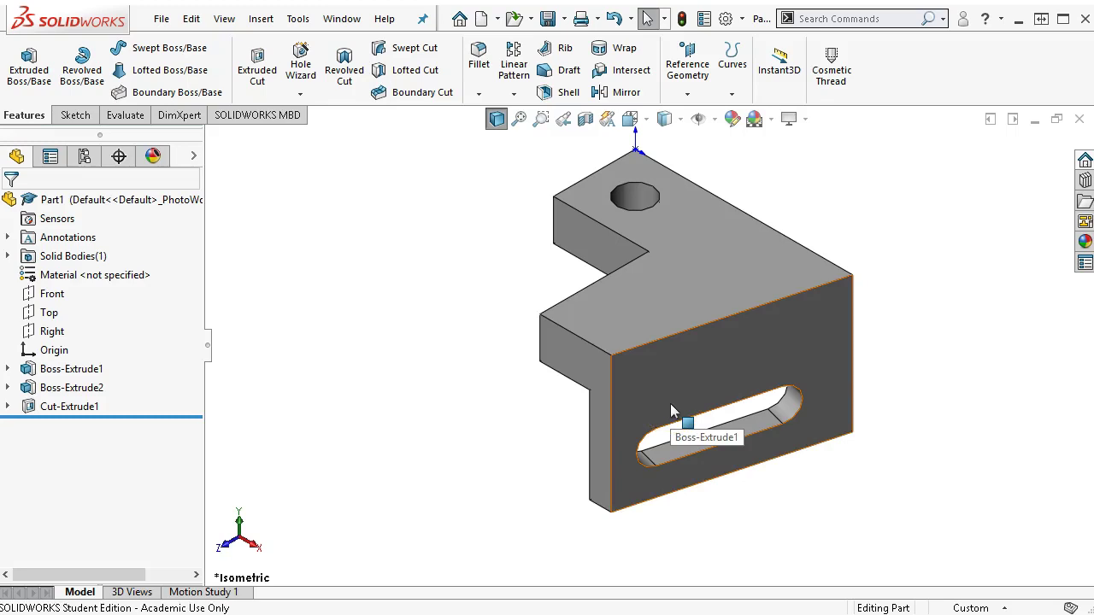
mouse_move(820, 401)
middle_down()
mouse_move(804, 311)
mouse_move(907, 352)
mouse_move(854, 291)
mouse_move(813, 412)
middle_up()
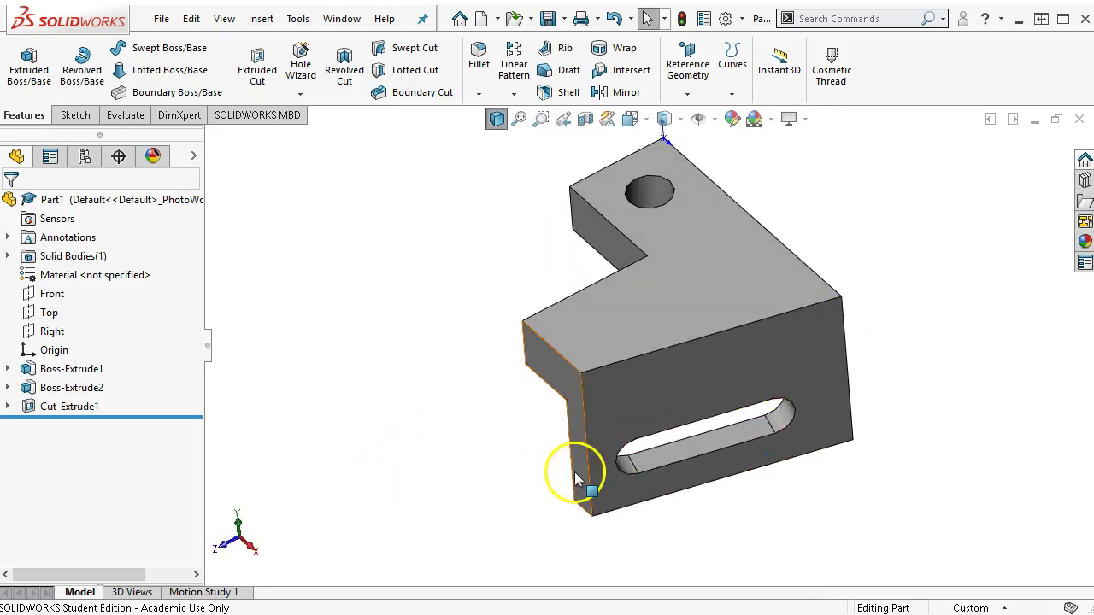
middle_drag(708, 385, 702, 398)
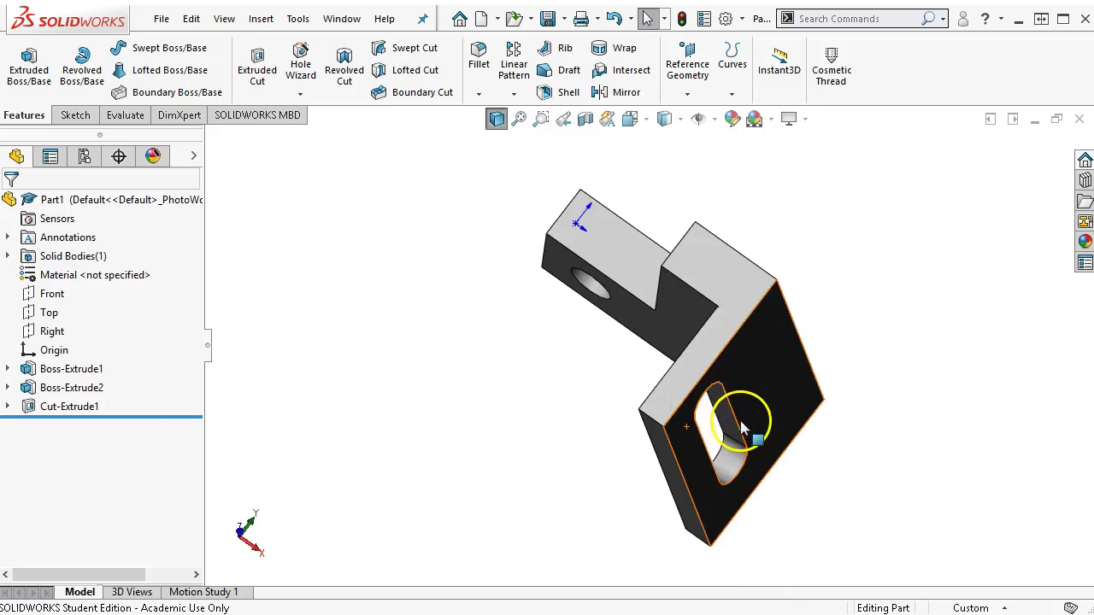
middle_drag(742, 429, 826, 462)
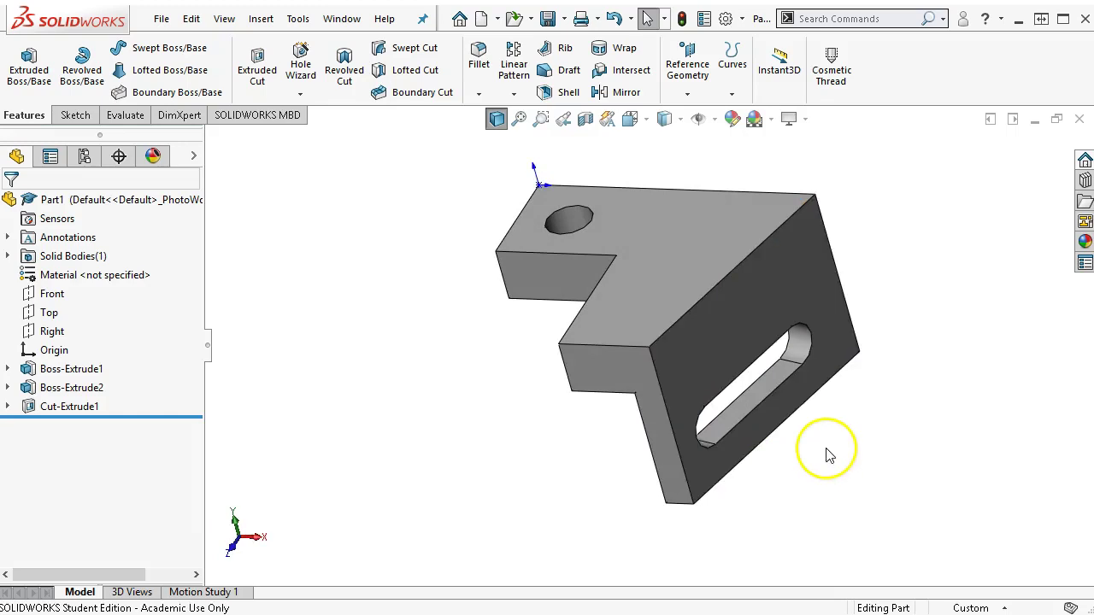
key(ctrl+7)
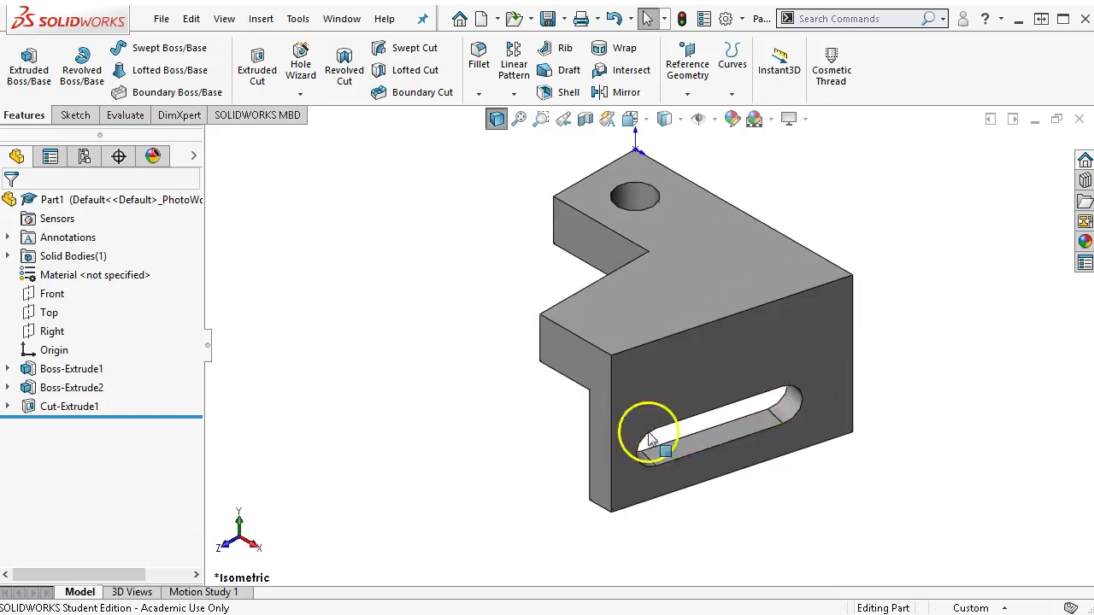
Edit Cut-Extrude1 to use the step edge as its direction of extrusion.
right_click(62, 409)
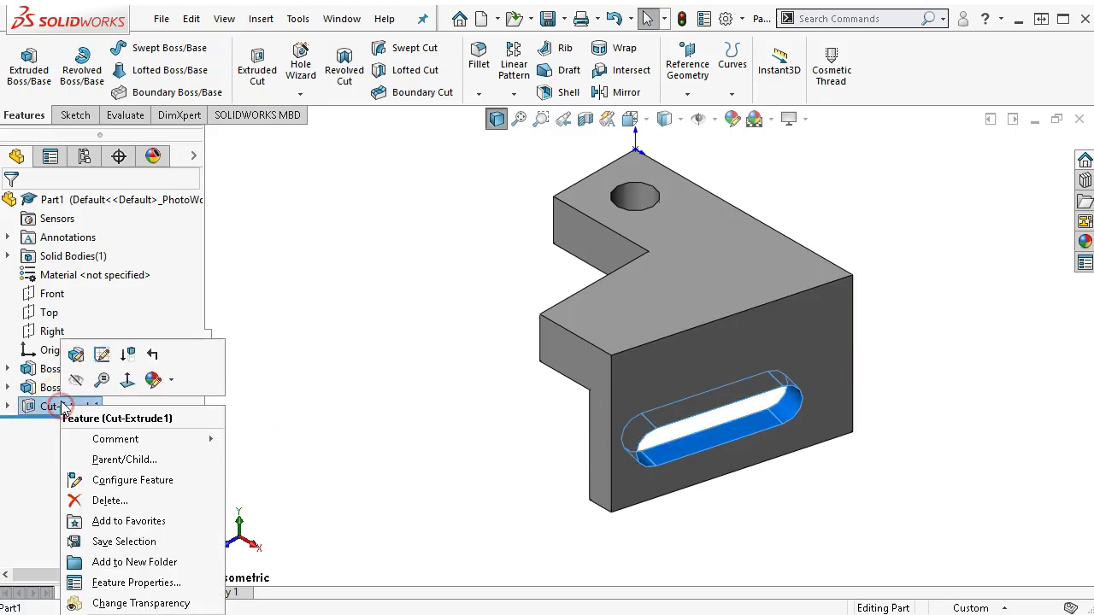
click(76, 355)
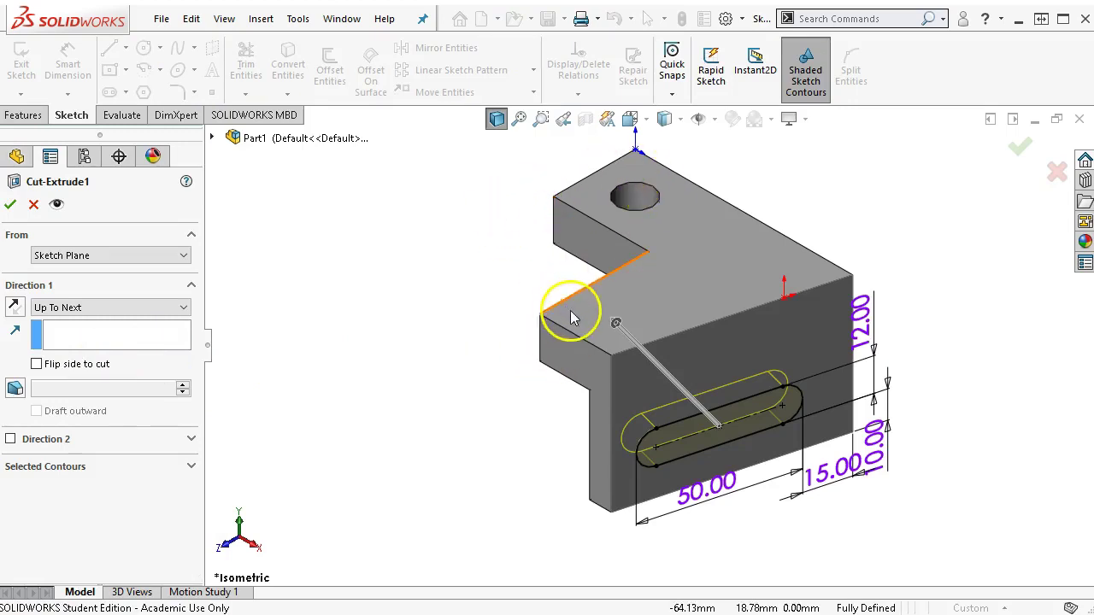
click(47, 335)
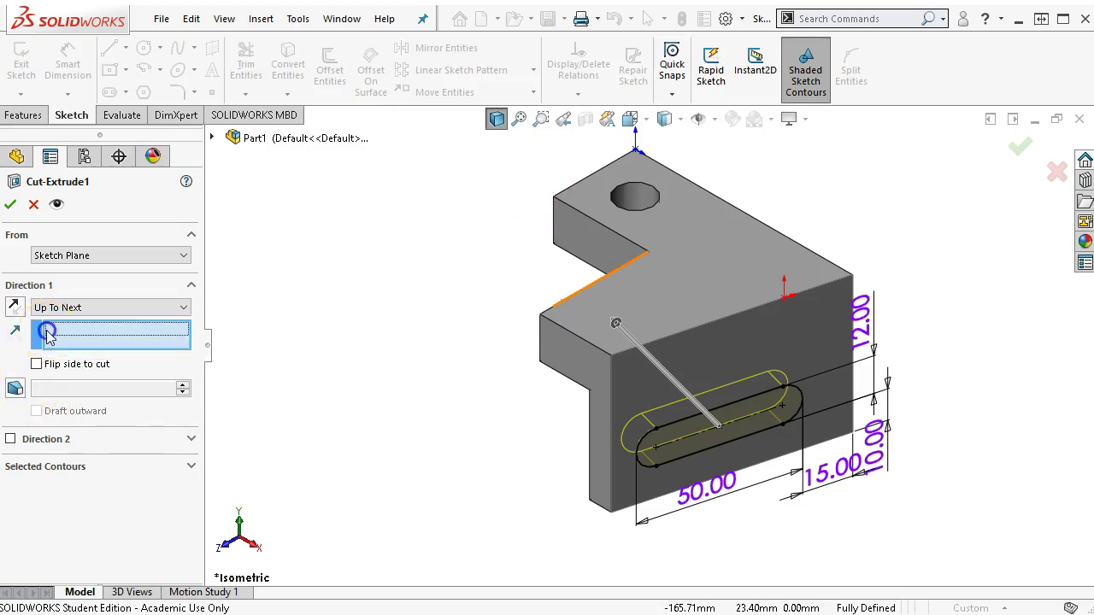
click(576, 338)
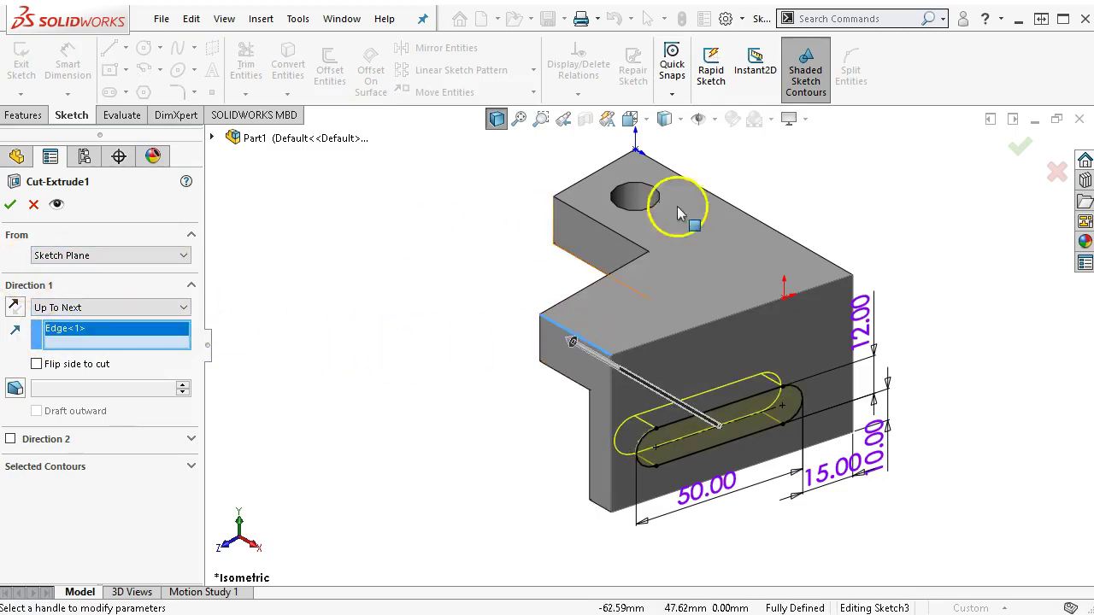
click(10, 206)
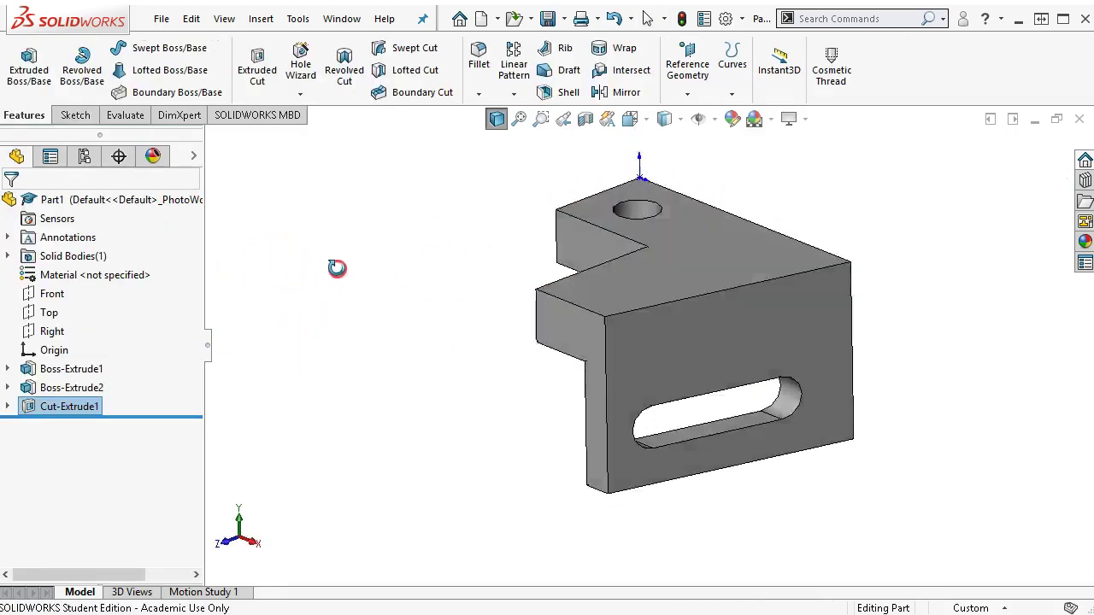
Clear the selection and switch to the Top view.
middle_drag(336, 268, 403, 254)
click(405, 317)
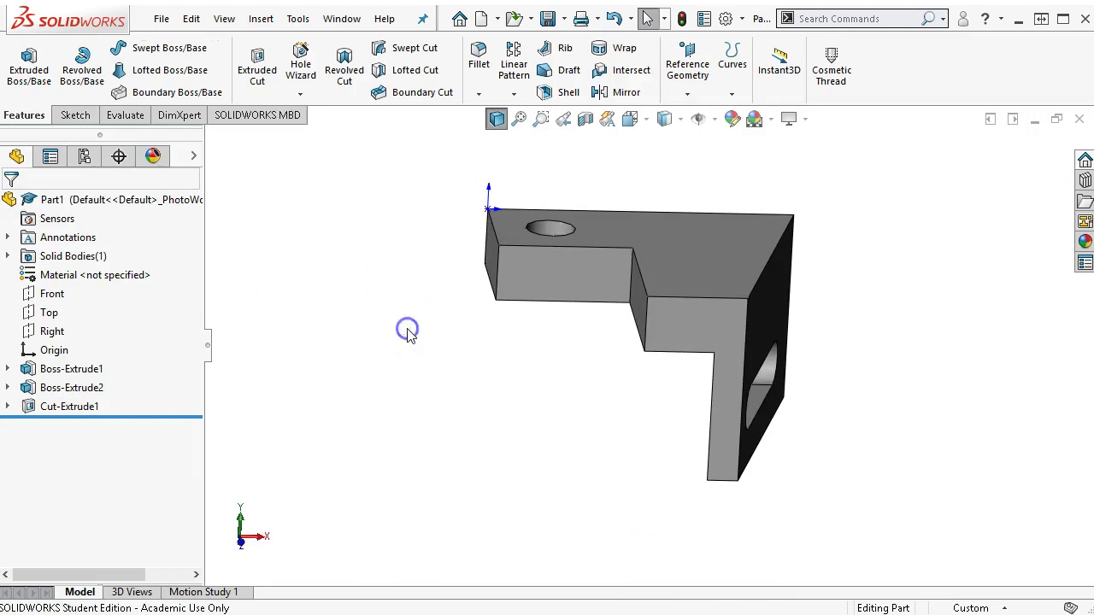
key(ctrl+5)
Set the display style to Hidden Lines Visible.
click(483, 312)
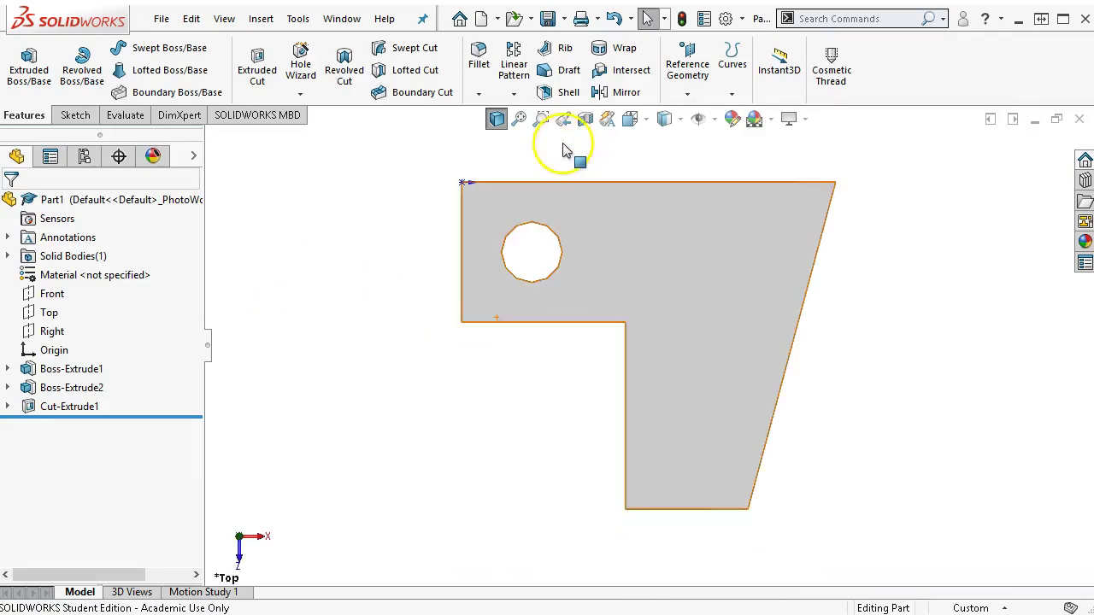
click(679, 119)
click(668, 215)
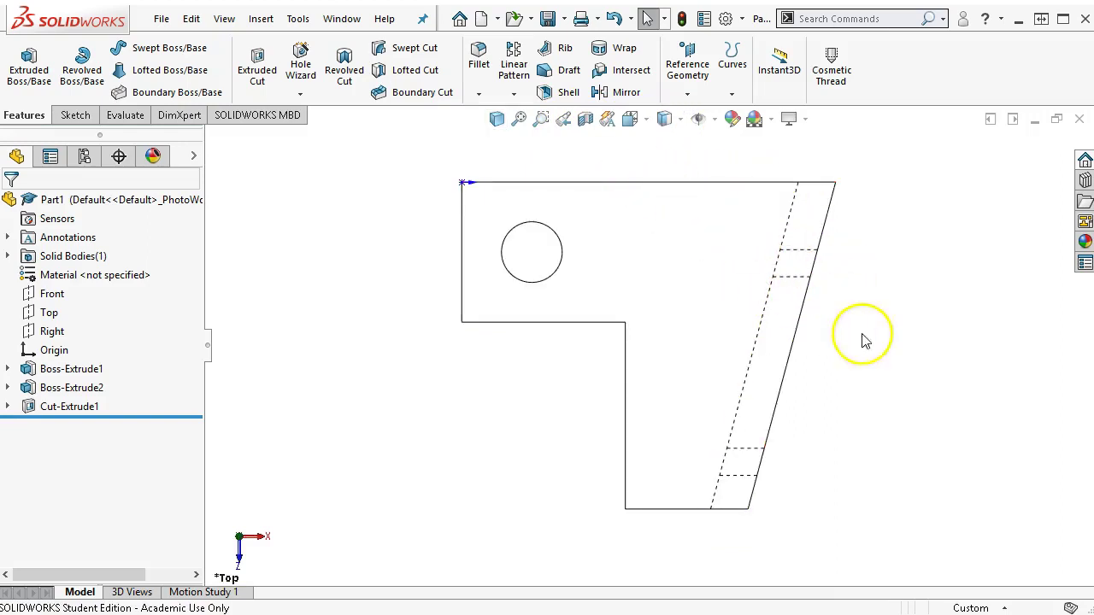
Remove Edge<1> from Cut-Extrude1's extrusion direction and view the part in 3-D.
right_click(51, 407)
click(69, 354)
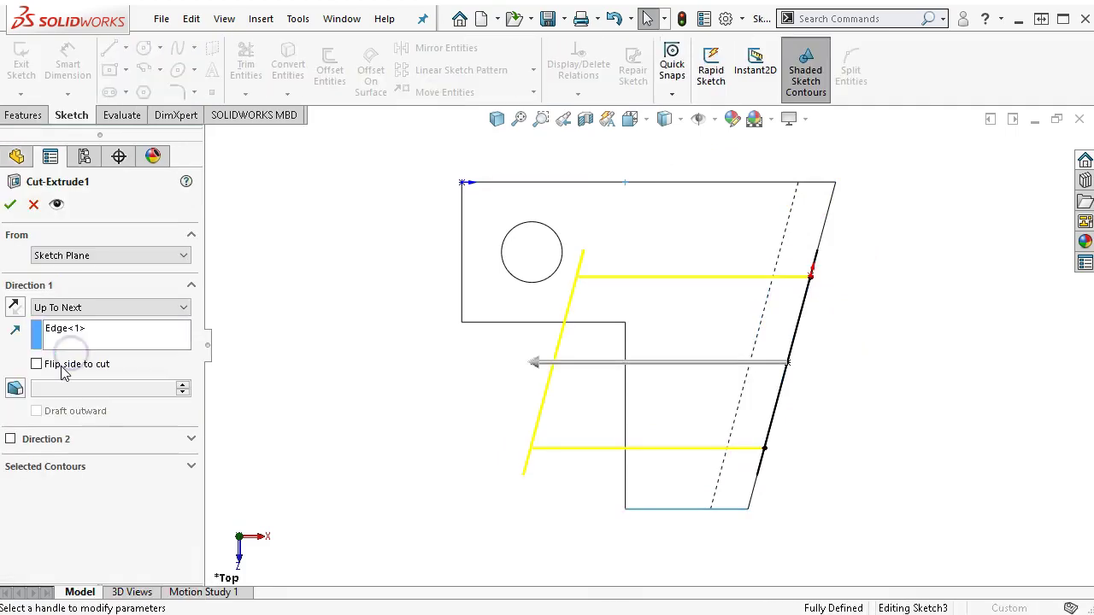
click(57, 329)
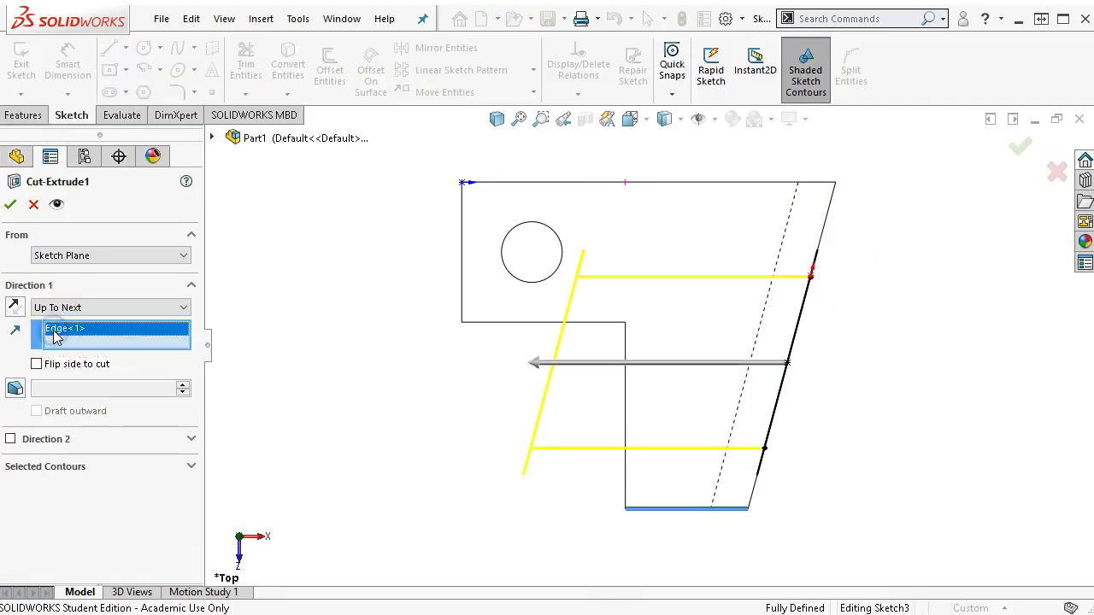
key(Delete)
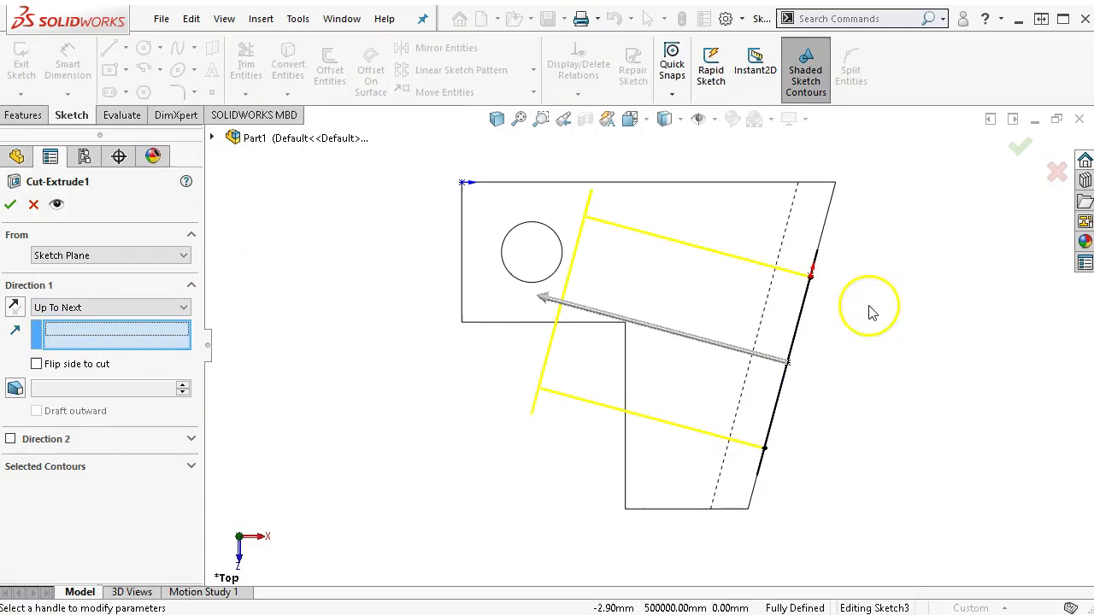
click(10, 206)
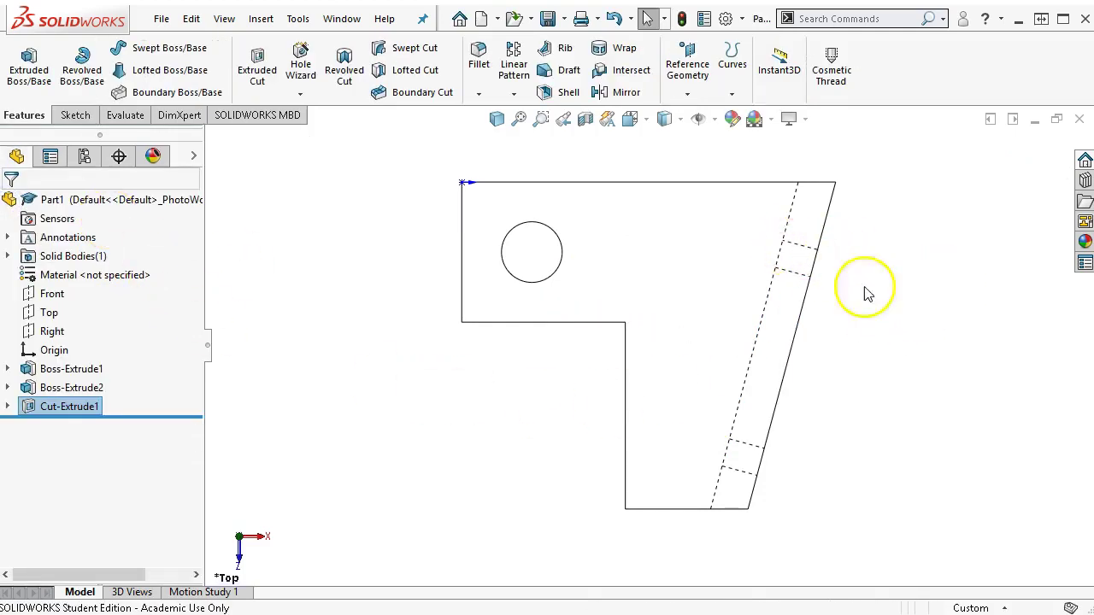
middle_drag(823, 420, 820, 250)
Switch to Shaded With Edges, inspect the slotted wall from several sides, and end in Isometric view.
click(498, 120)
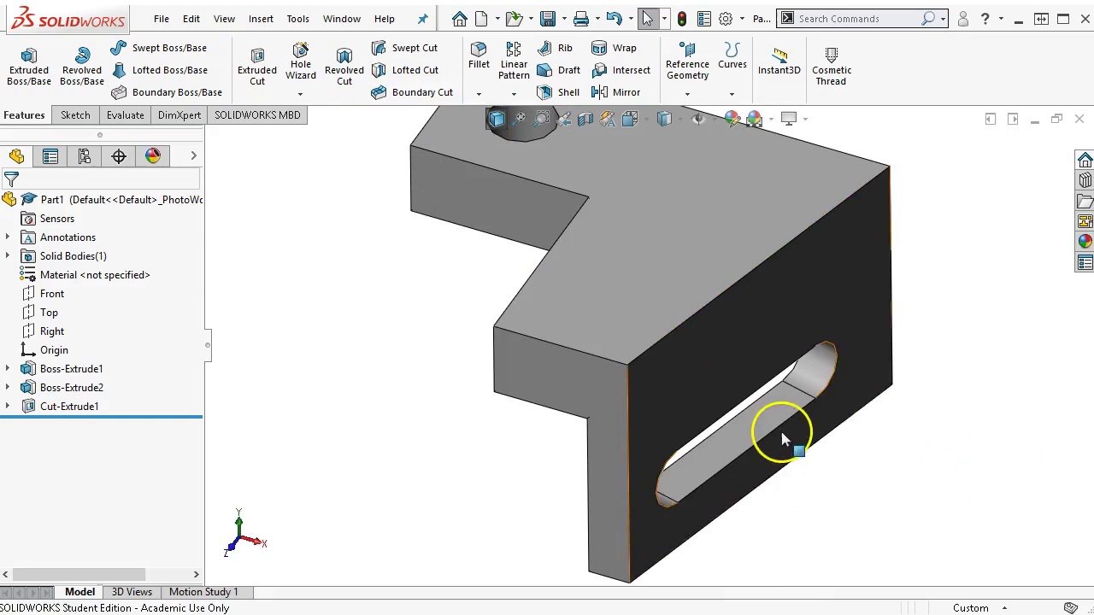
middle_drag(888, 420, 752, 257)
scroll(799, 393, up, 2)
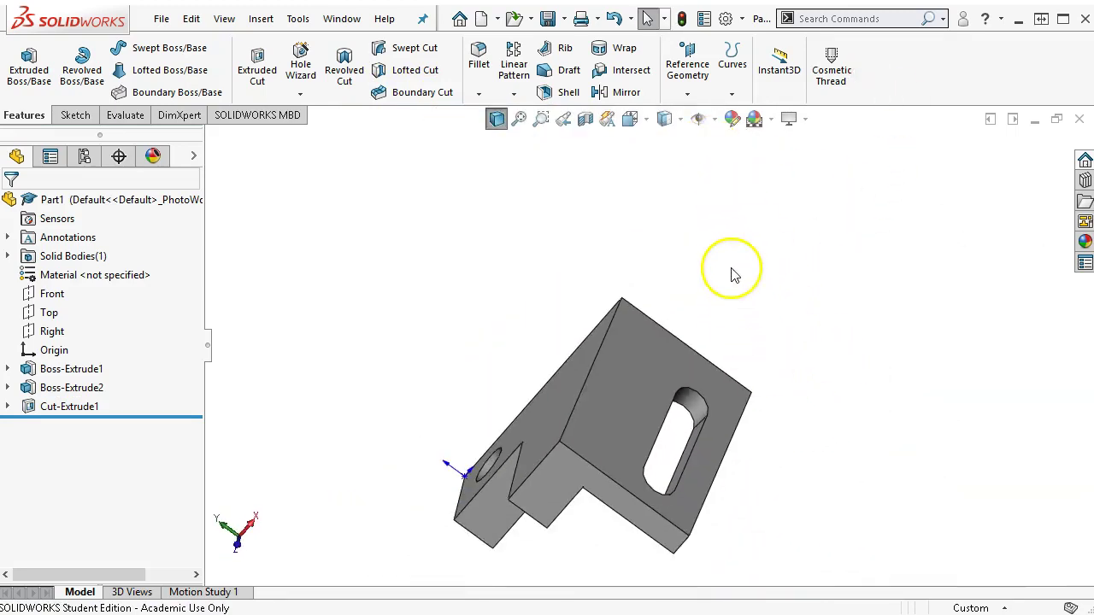
scroll(695, 451, down, 3)
middle_drag(691, 459, 555, 298)
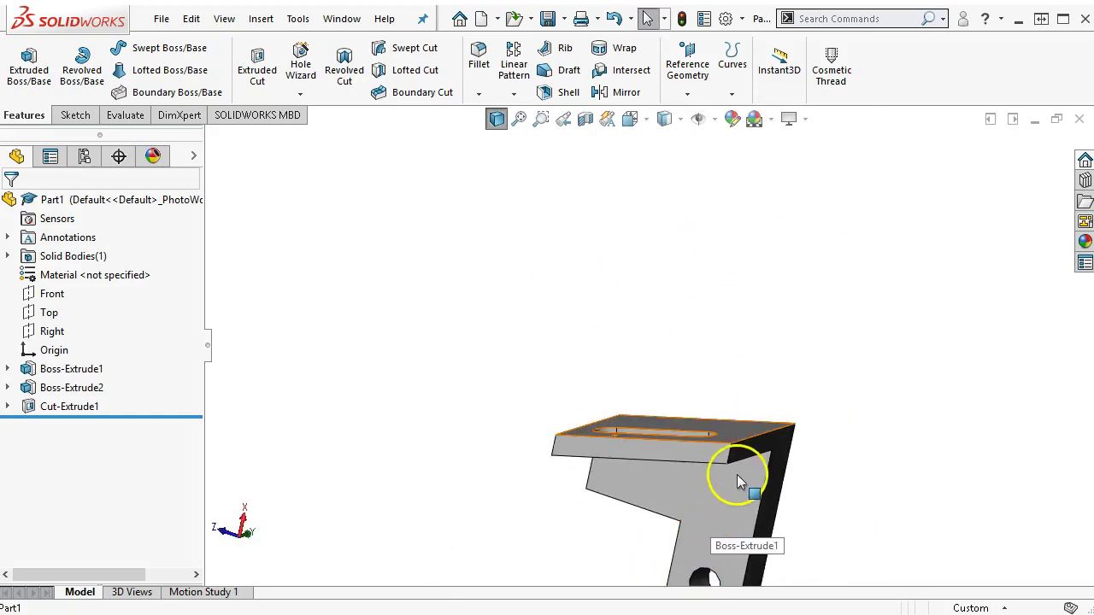
ctrl+middle_drag(722, 523, 788, 466)
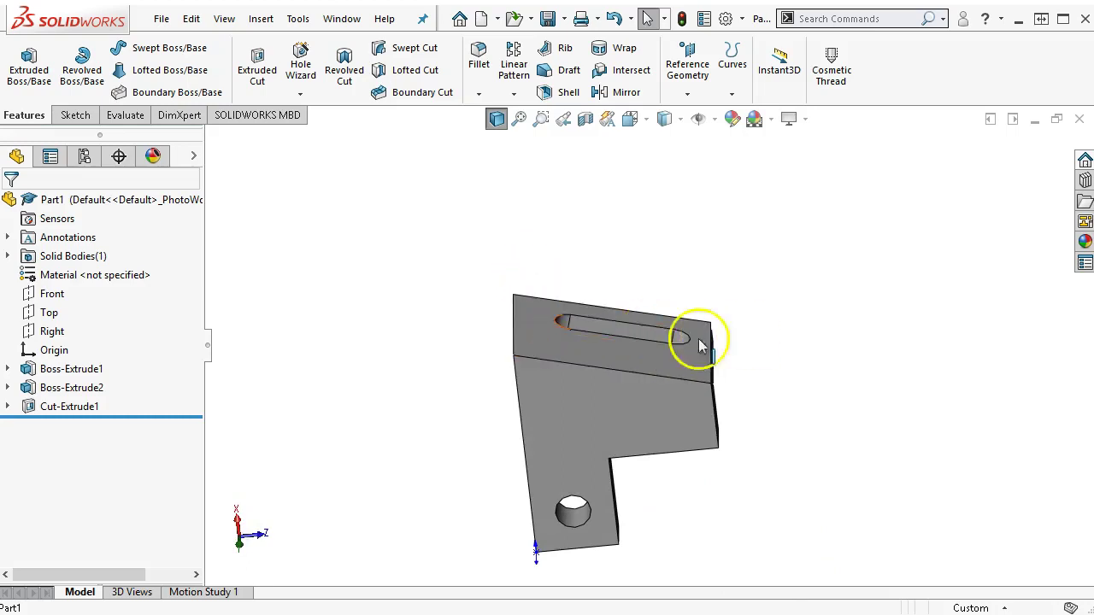
middle_drag(700, 344, 737, 542)
middle_drag(581, 395, 717, 168)
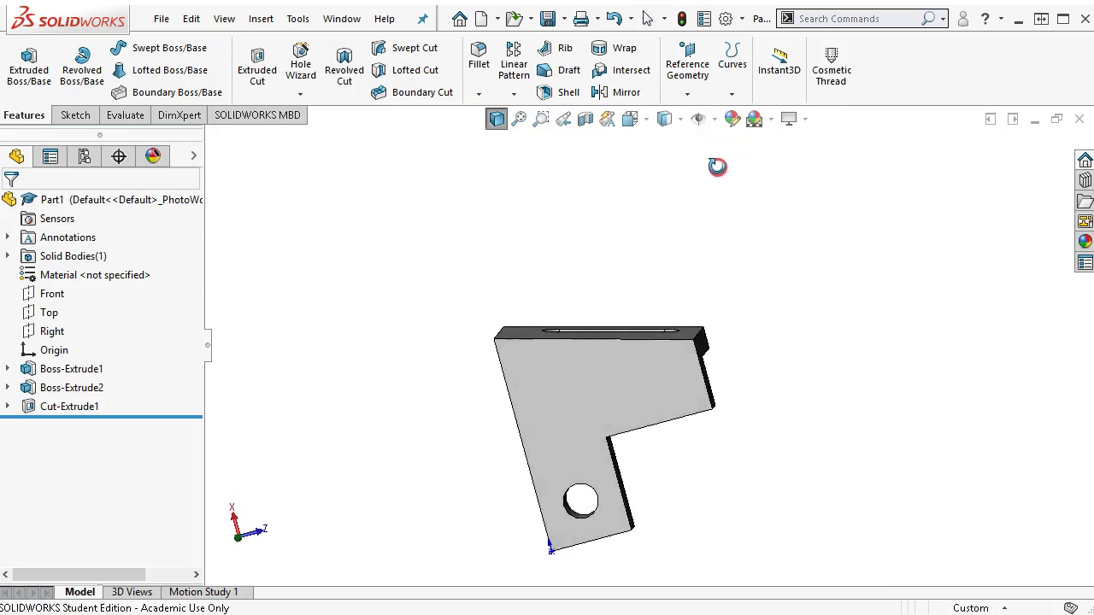
key(Escape)
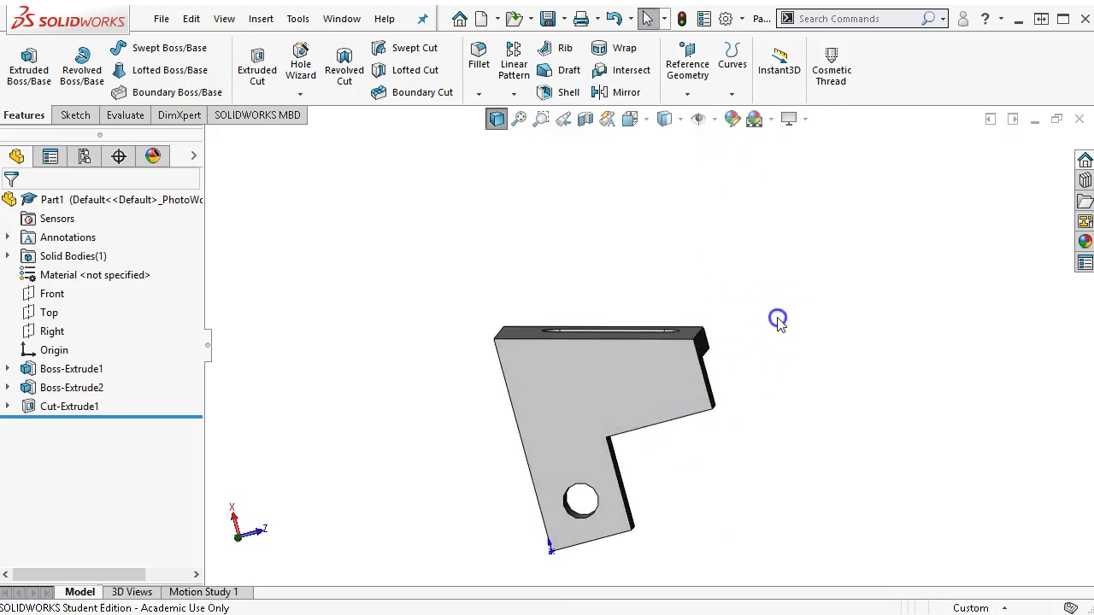
key(ctrl+7)
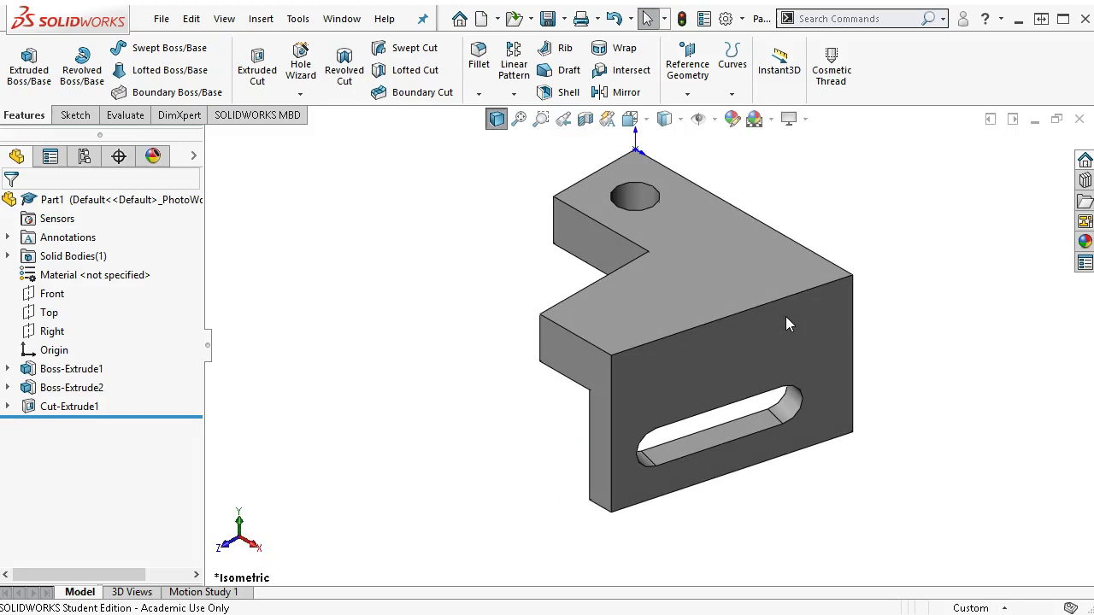